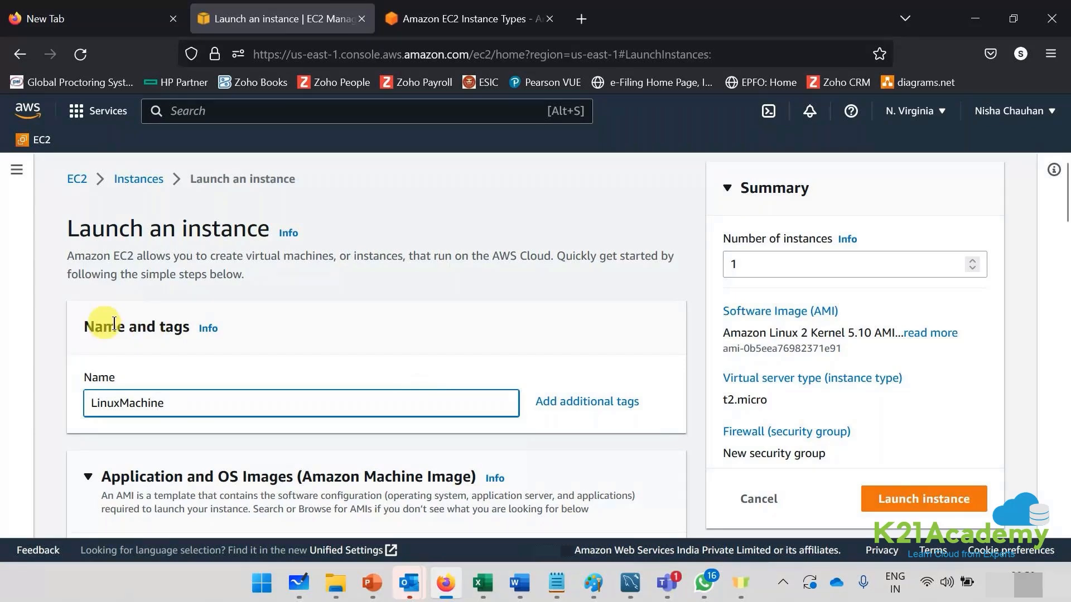
Open the additional tags editor for the LinuxMachine instance
{"action": "left_click_drag", "start_coordinate": [94, 326], "coordinate": [184, 326]}
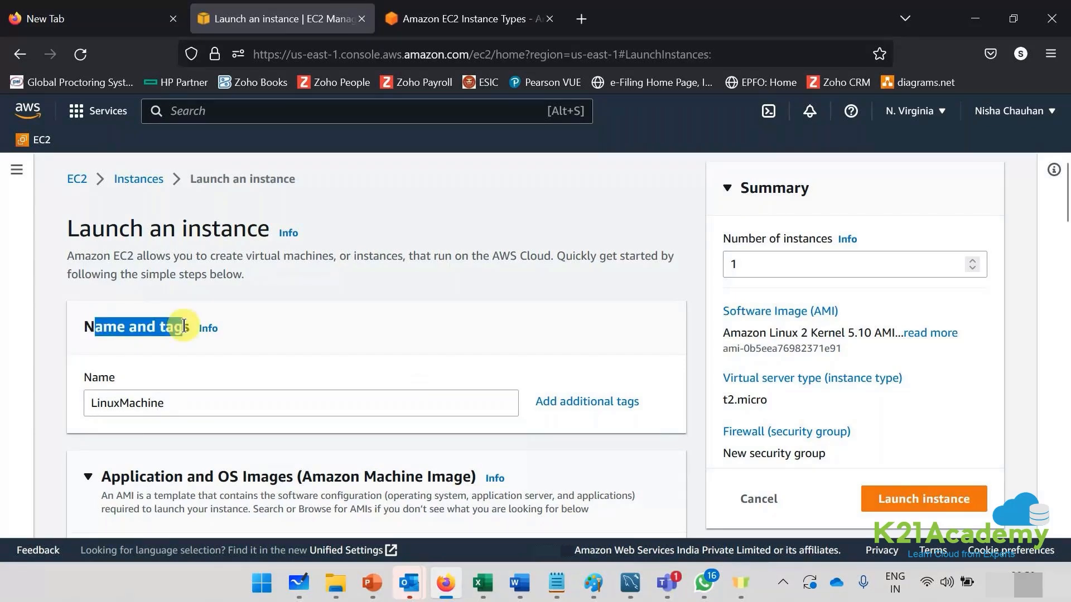
{"action": "left_click", "coordinate": [185, 403]}
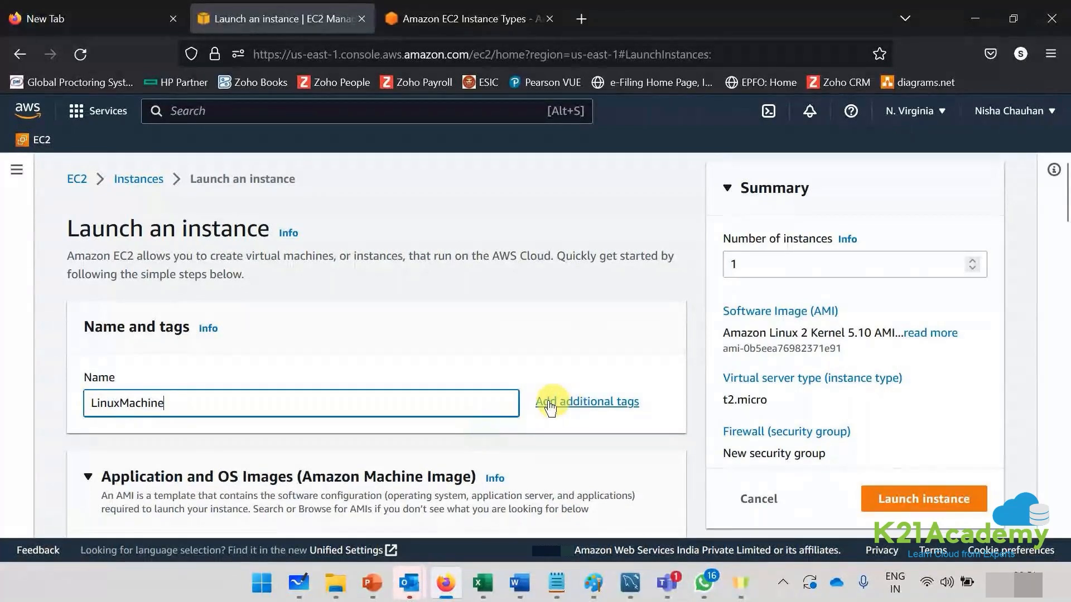
{"action": "left_click", "coordinate": [580, 403]}
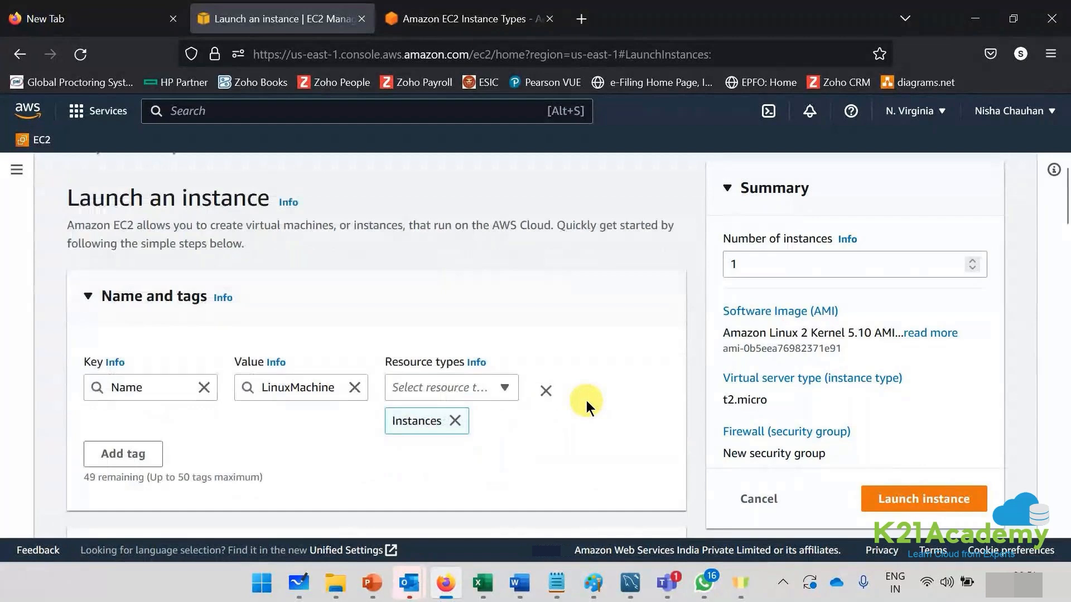
{"action": "scroll", "coordinate": [144, 343], "scroll_direction": "down", "scroll_amount": 3}
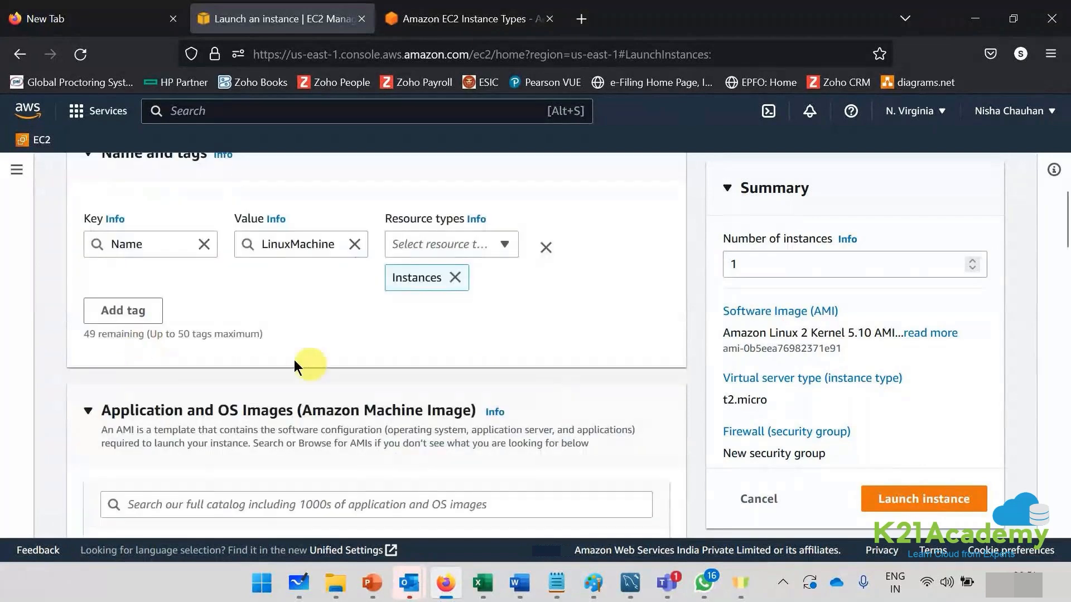
{"action": "scroll", "coordinate": [163, 372], "scroll_direction": "up", "scroll_amount": 2}
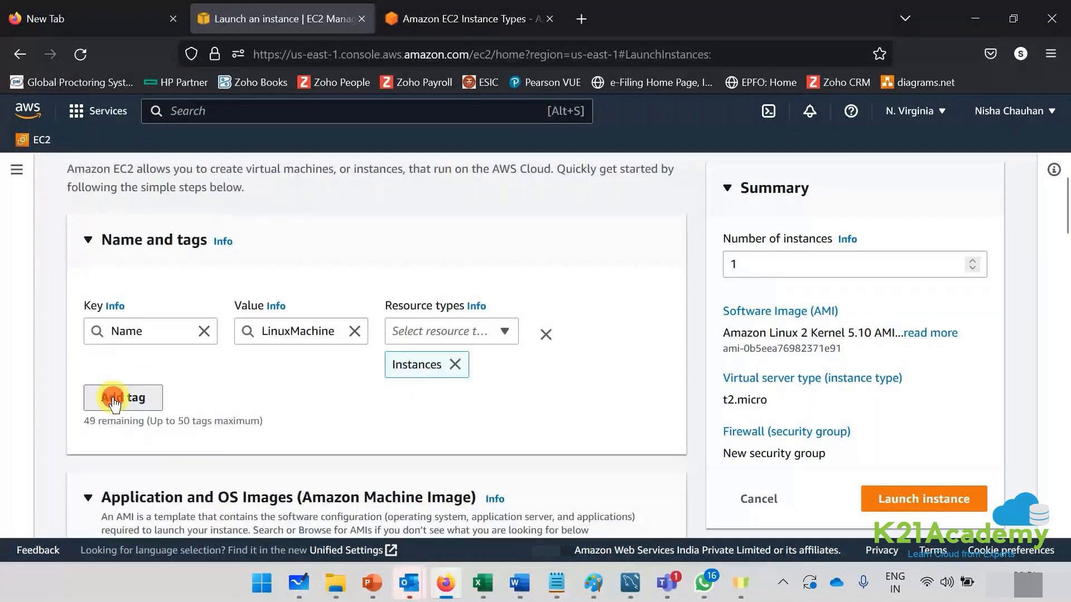
Add a second instance tag with the key Application and the value CorebankingIMPS
{"action": "left_click", "coordinate": [92, 396]}
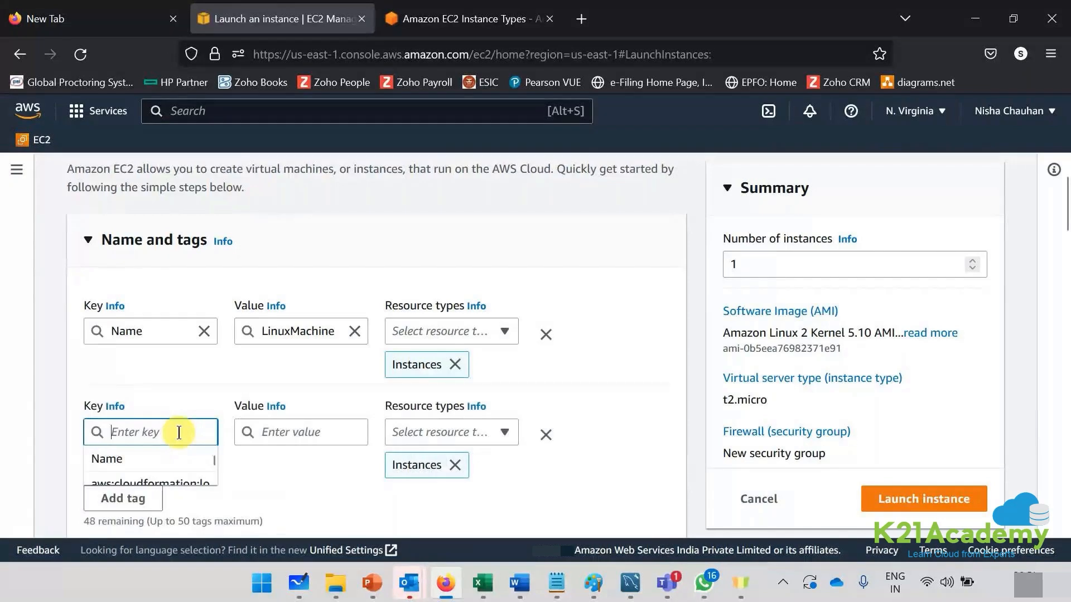
{"action": "type", "text": "A"}
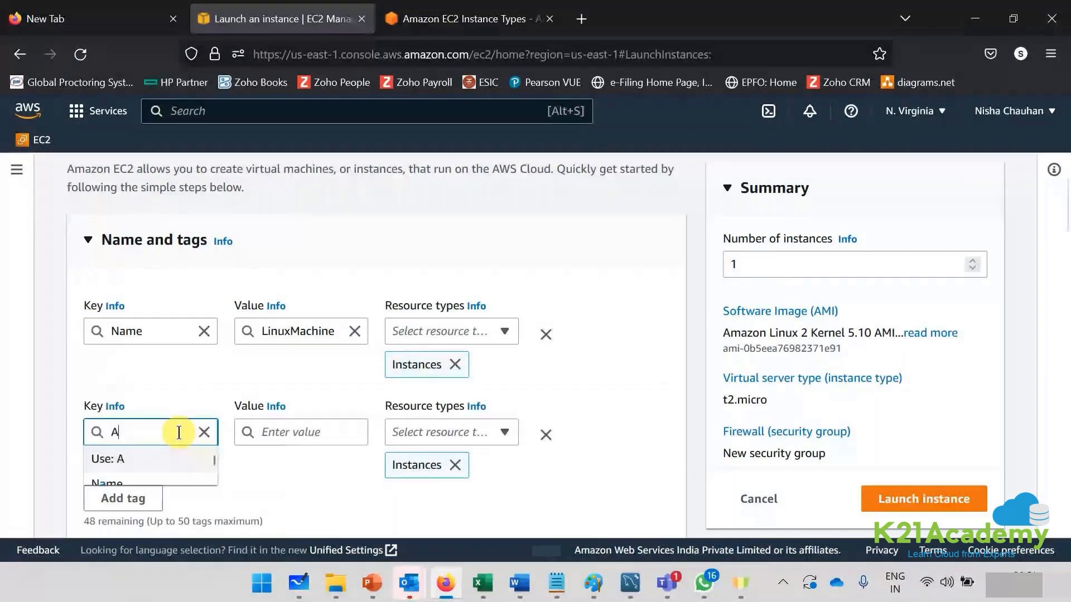
{"action": "type", "text": "ppli"}
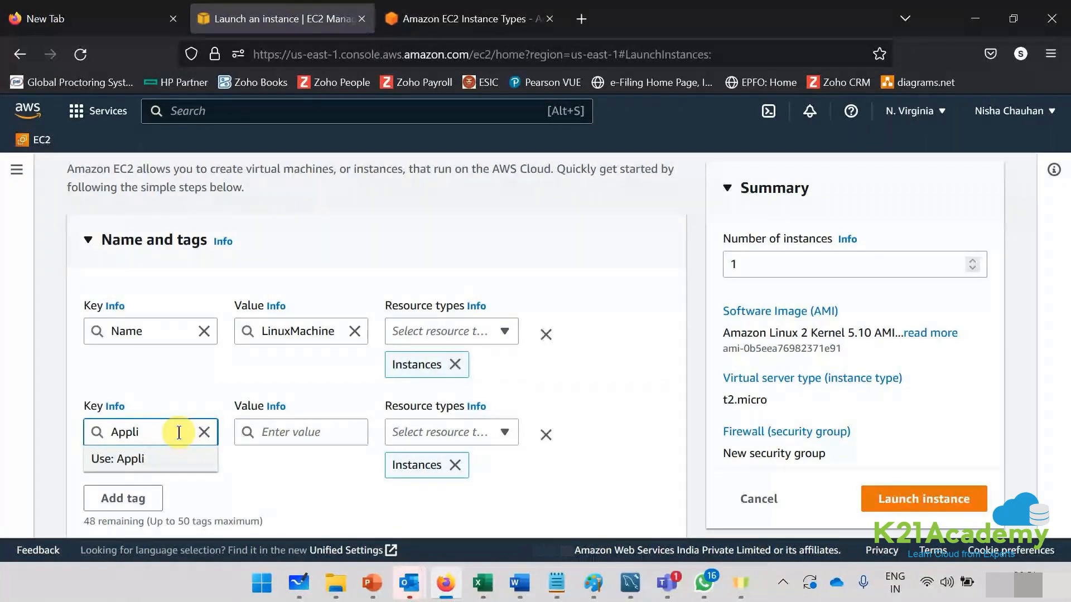
{"action": "type", "text": "cation"}
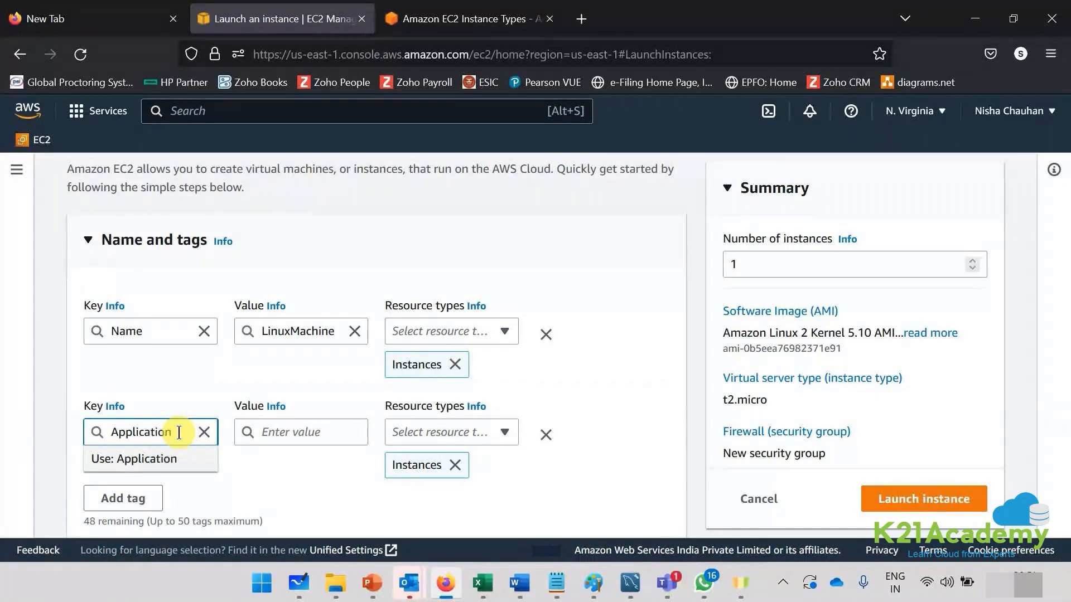
{"action": "key", "text": "Tab"}
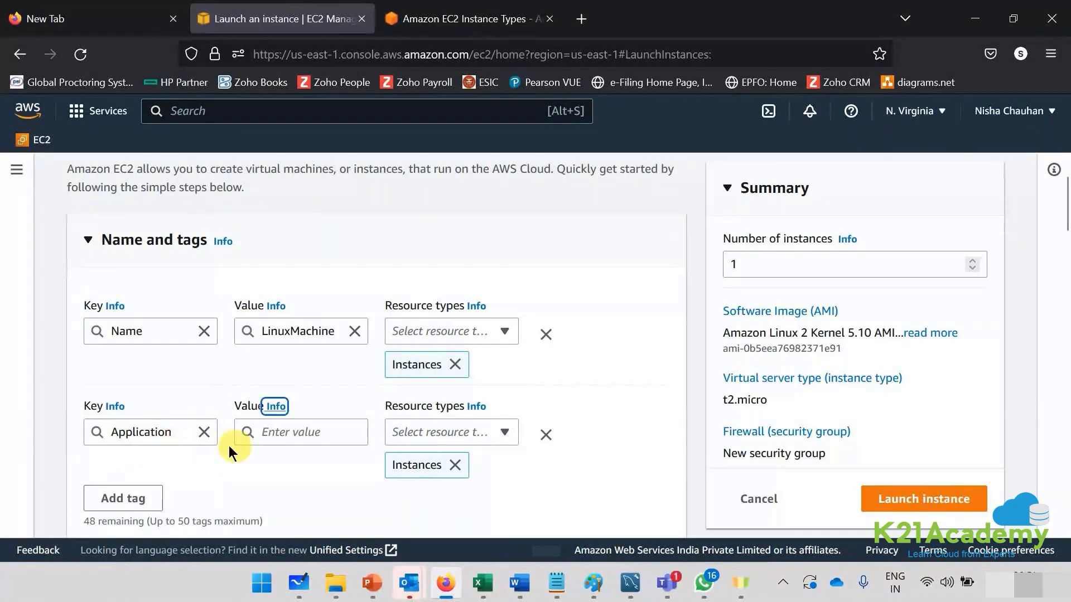
{"action": "left_click", "coordinate": [260, 440]}
{"action": "type", "text": "Core"}
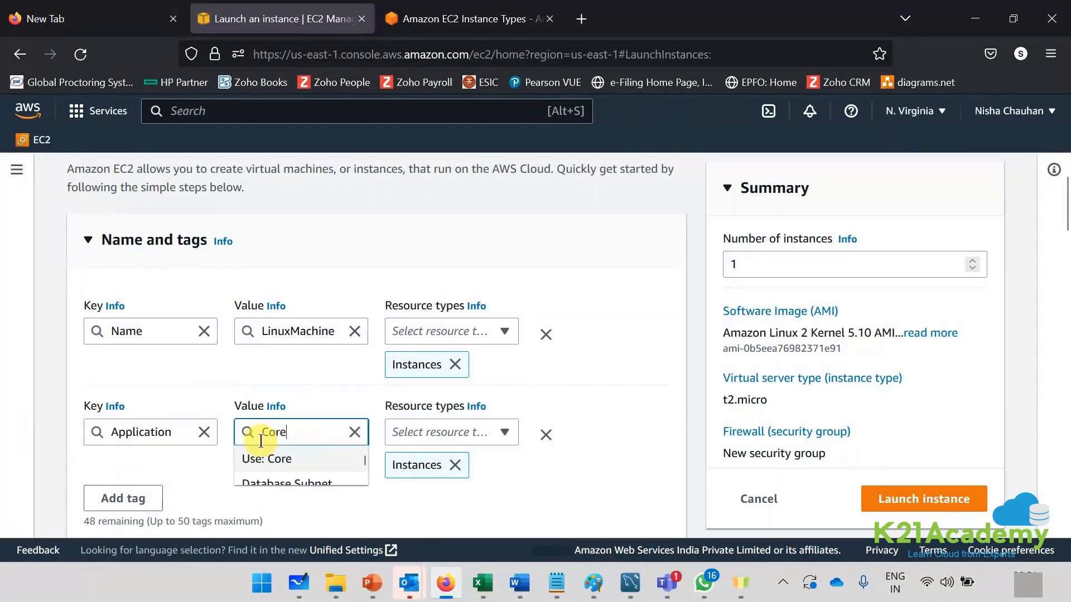
{"action": "type", "text": "banking"}
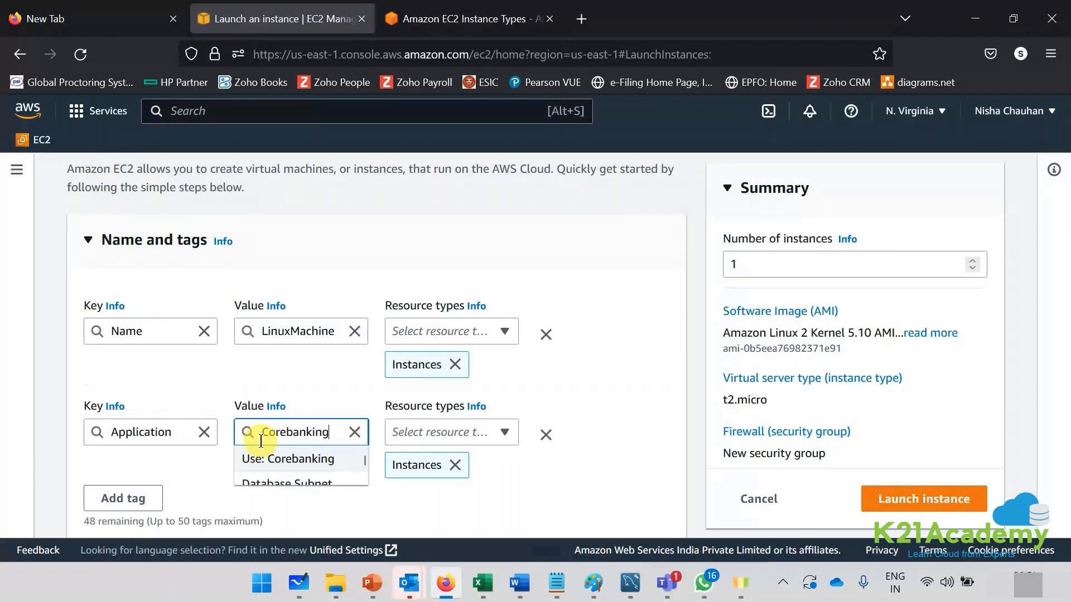
{"action": "type", "text": "IMPS"}
Add another instance tag with the key Site and the value PrimaryDC
{"action": "left_click", "coordinate": [128, 498]}
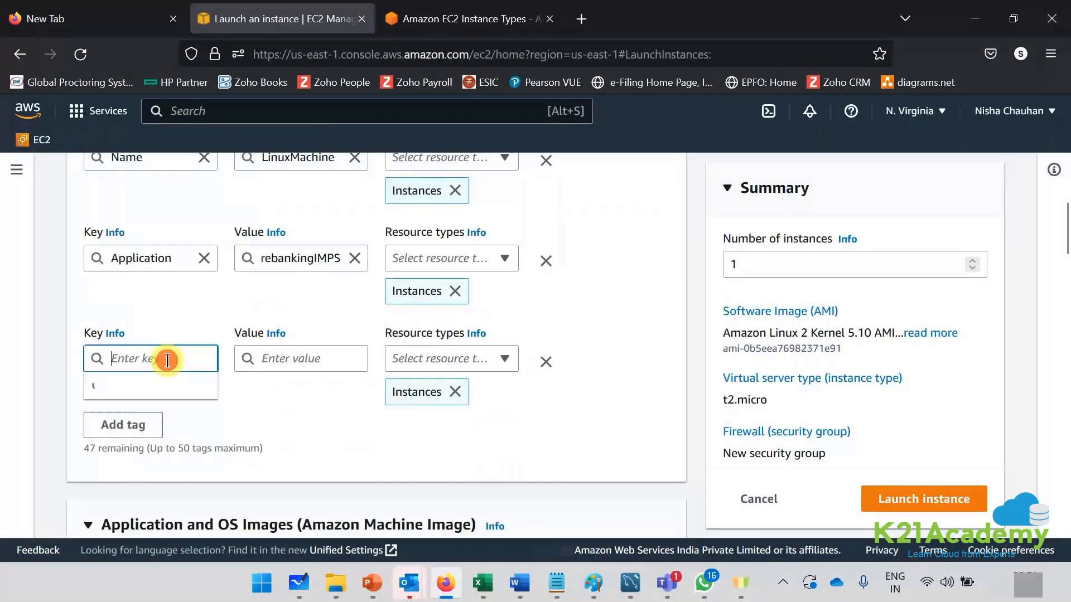
{"action": "type", "text": "Site"}
{"action": "key", "text": "Tab"}
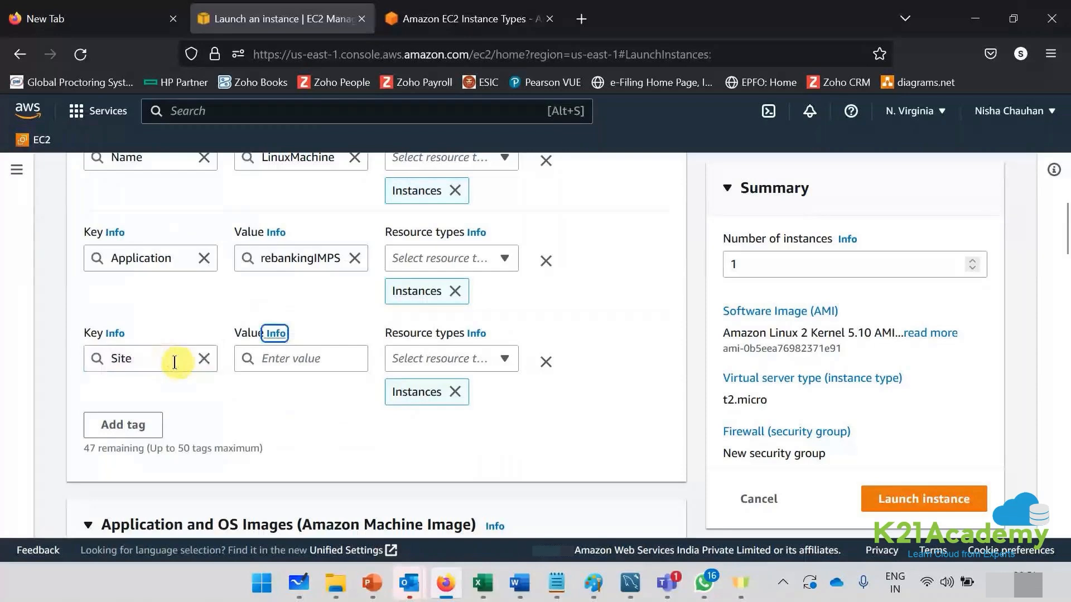
{"action": "left_click", "coordinate": [267, 361]}
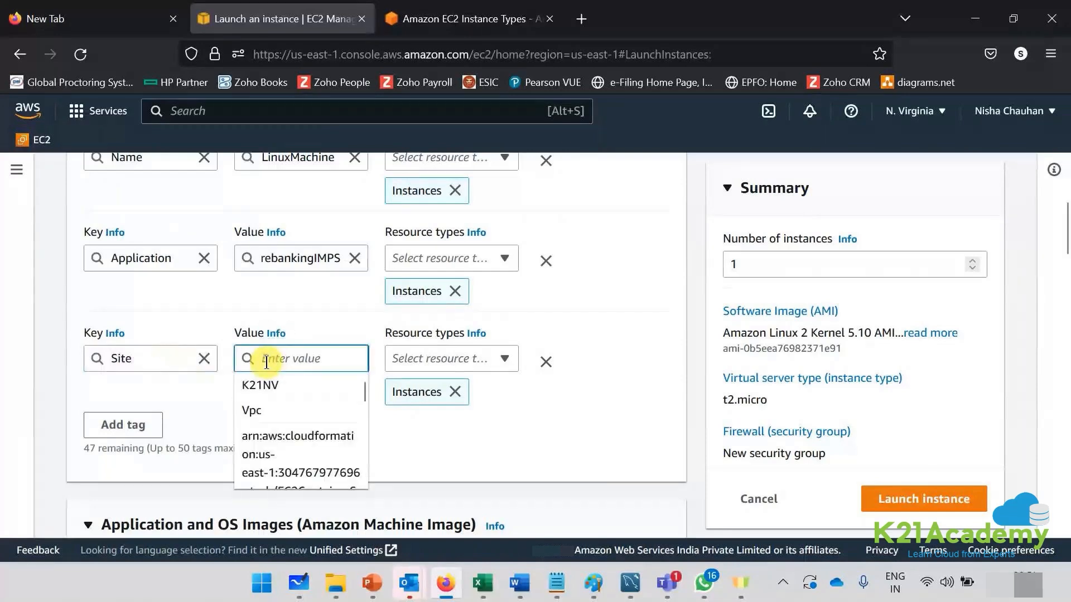
{"action": "type", "text": "Pridary"}
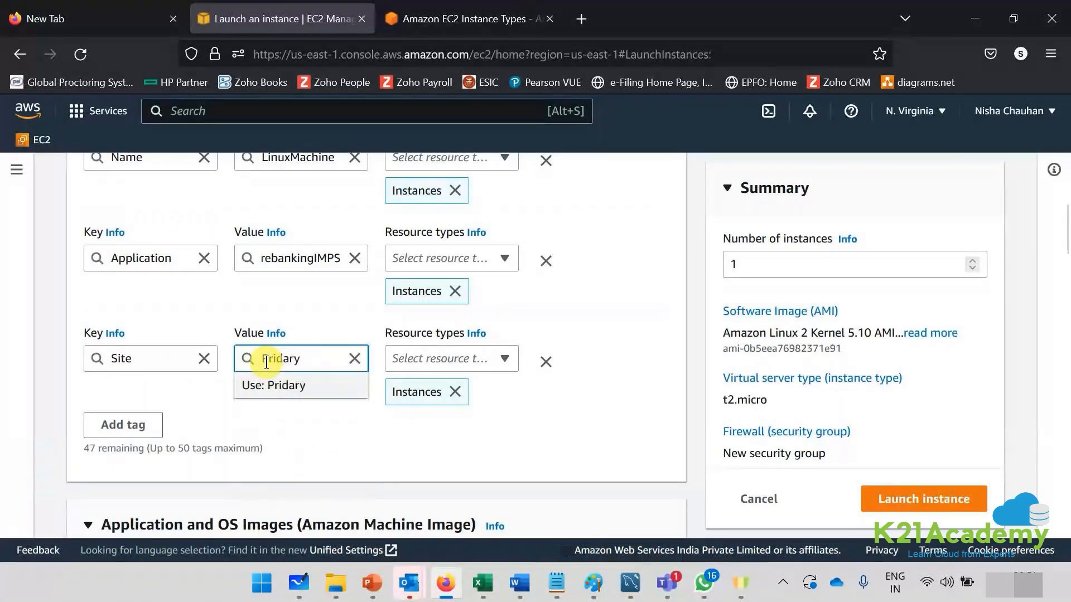
{"action": "type", "text": "DC"}
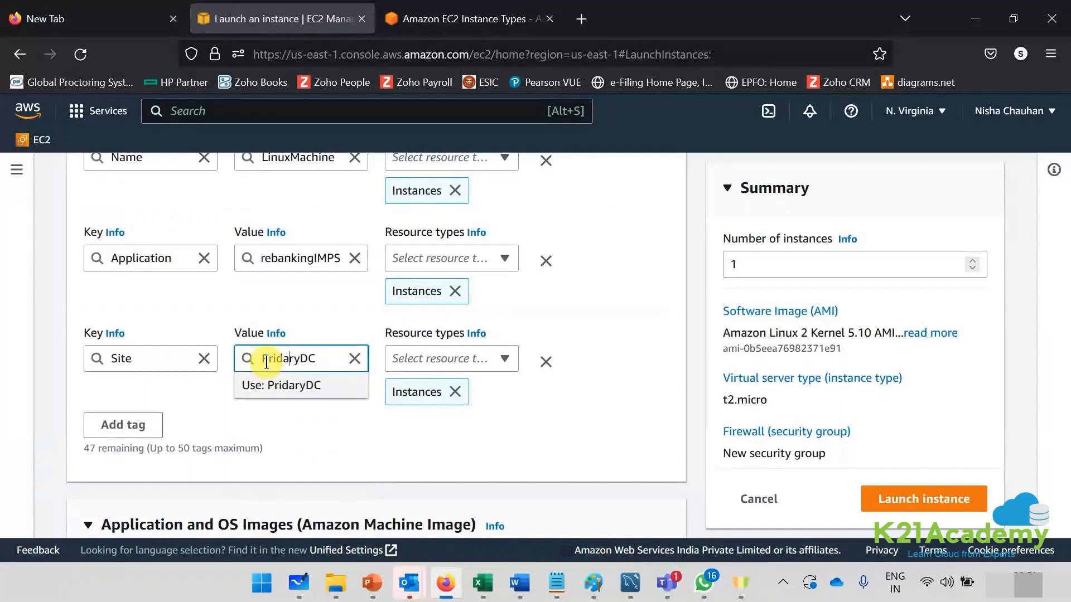
{"action": "key", "text": "Left"}
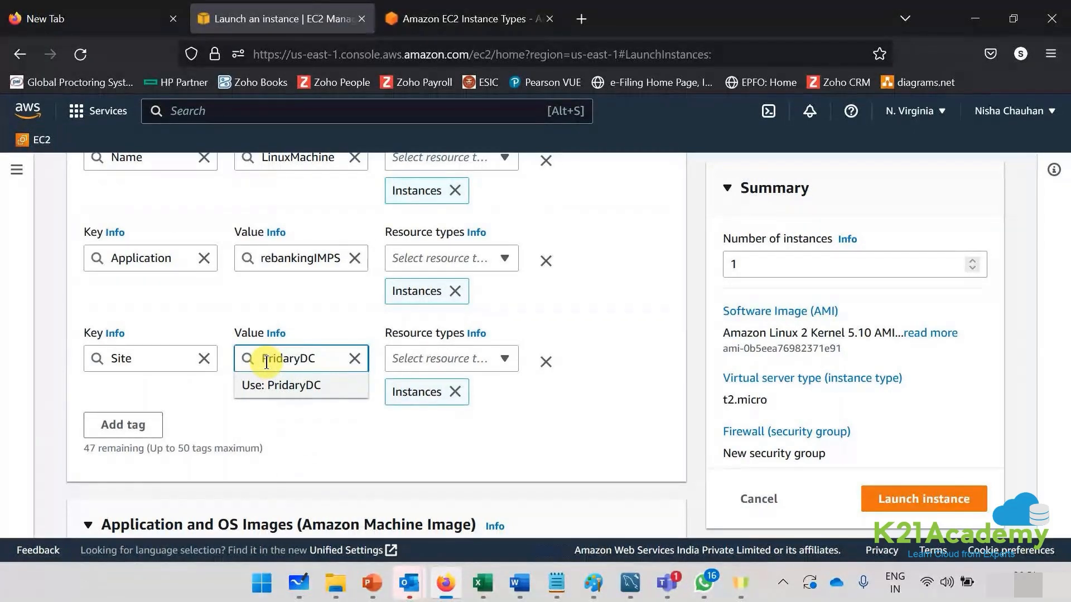
{"action": "type", "text": "m"}
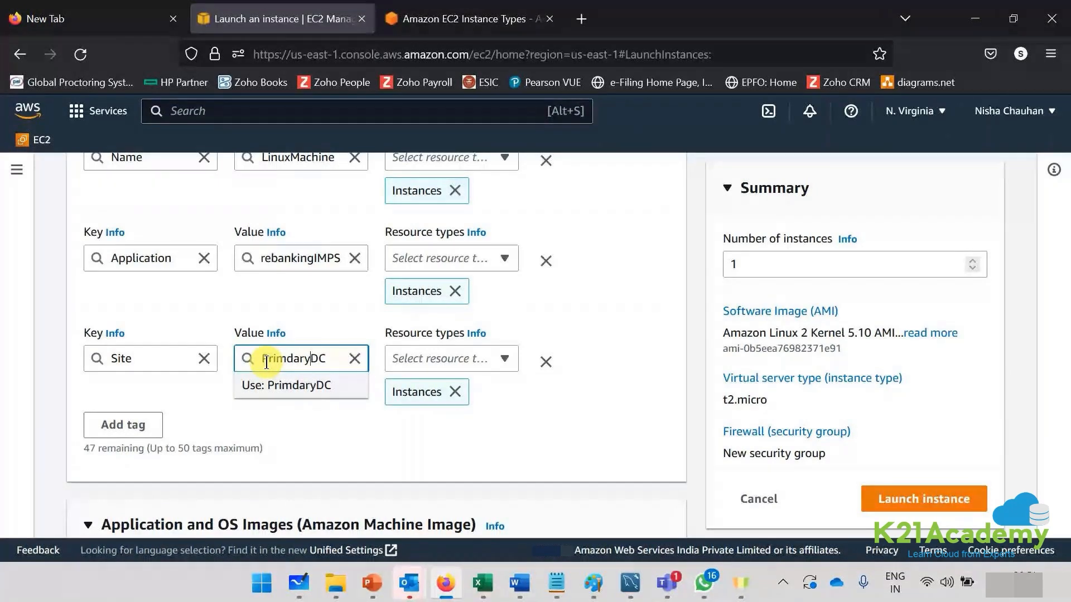
{"action": "key", "text": "Delete"}
Add a fourth instance tag with the key BackupFrequency and the value 4
{"action": "left_click", "coordinate": [123, 427]}
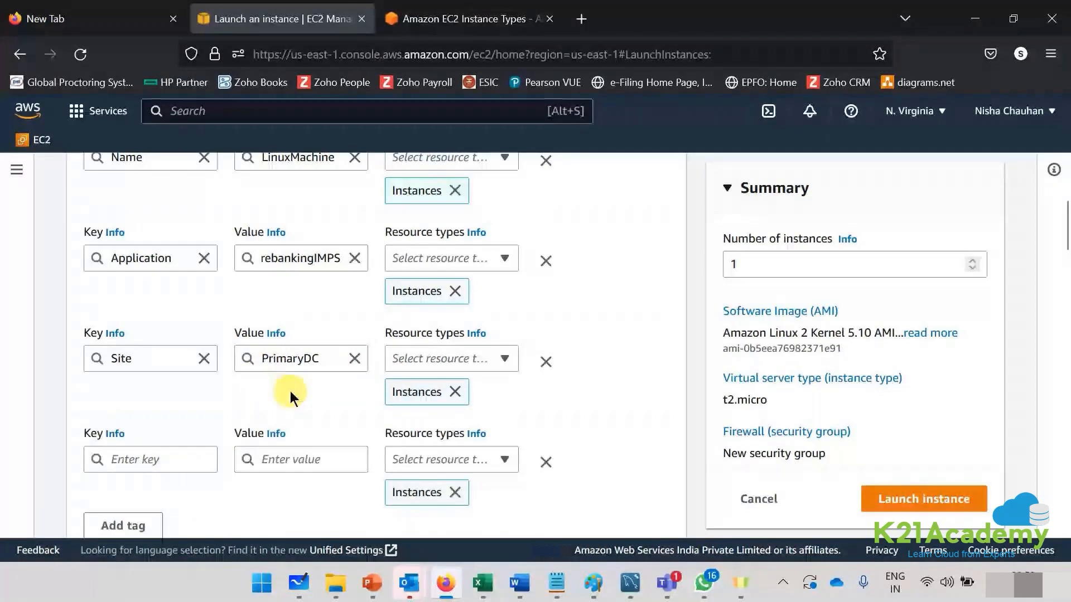
{"action": "left_click", "coordinate": [143, 460]}
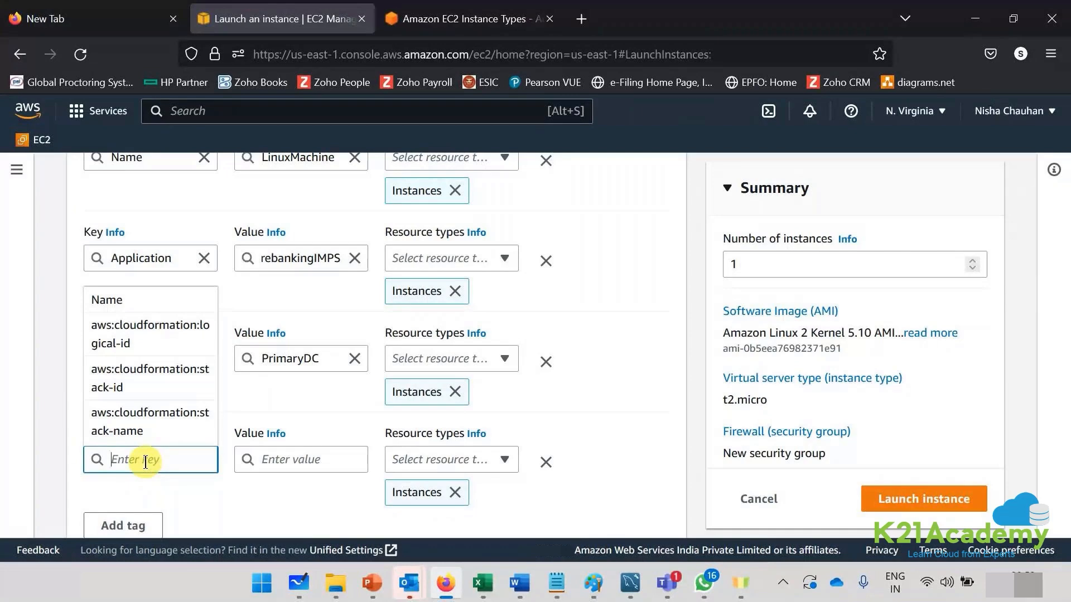
{"action": "type", "text": "B"}
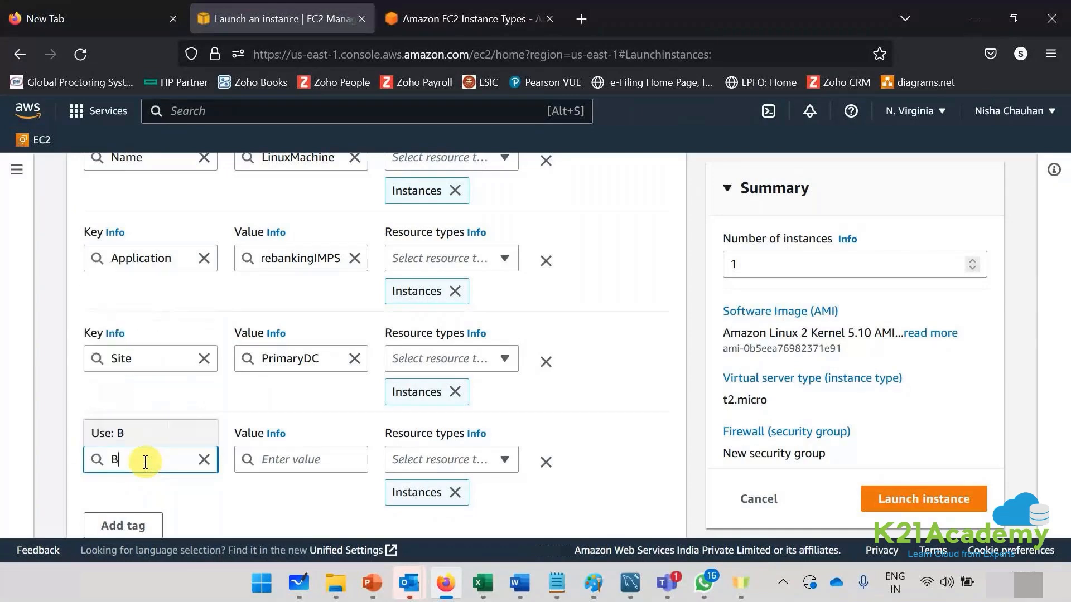
{"action": "type", "text": "ackupFre"}
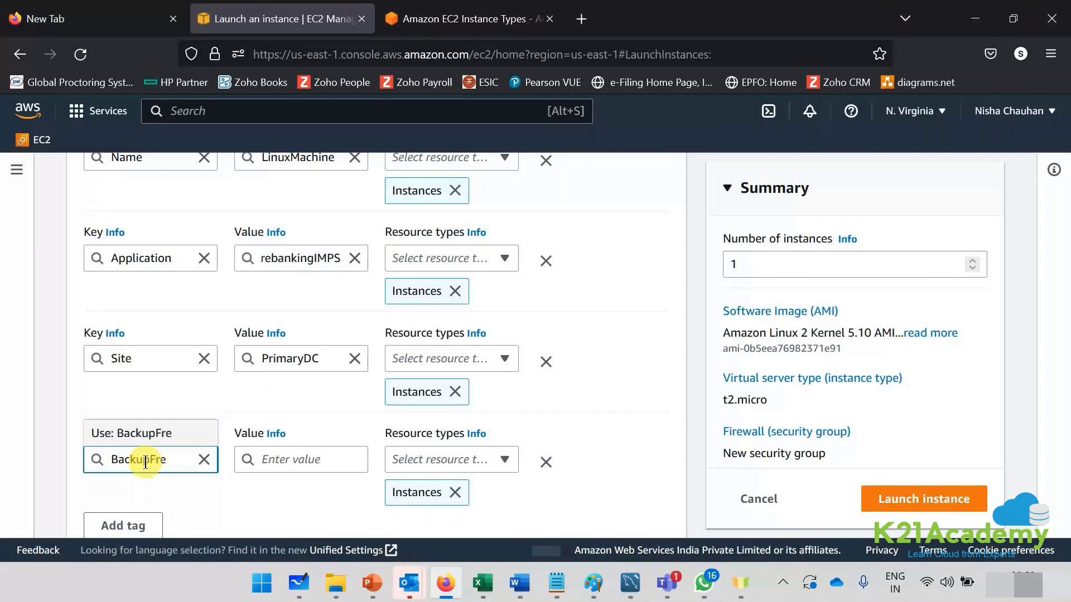
{"action": "type", "text": "quency"}
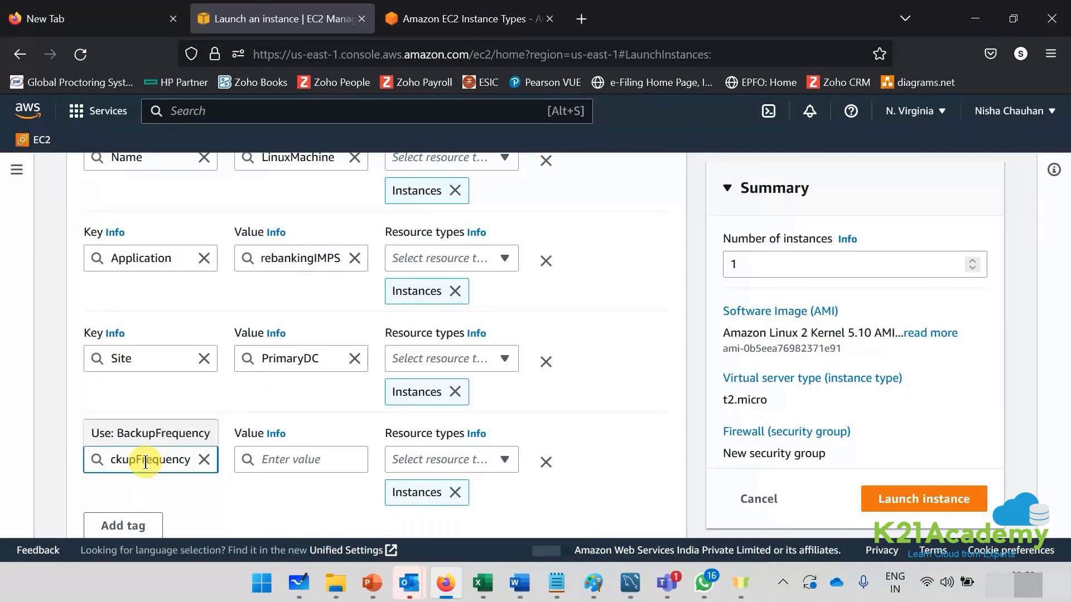
{"action": "left_click", "coordinate": [284, 465]}
{"action": "scroll", "coordinate": [284, 465], "scroll_direction": "up", "scroll_amount": 1}
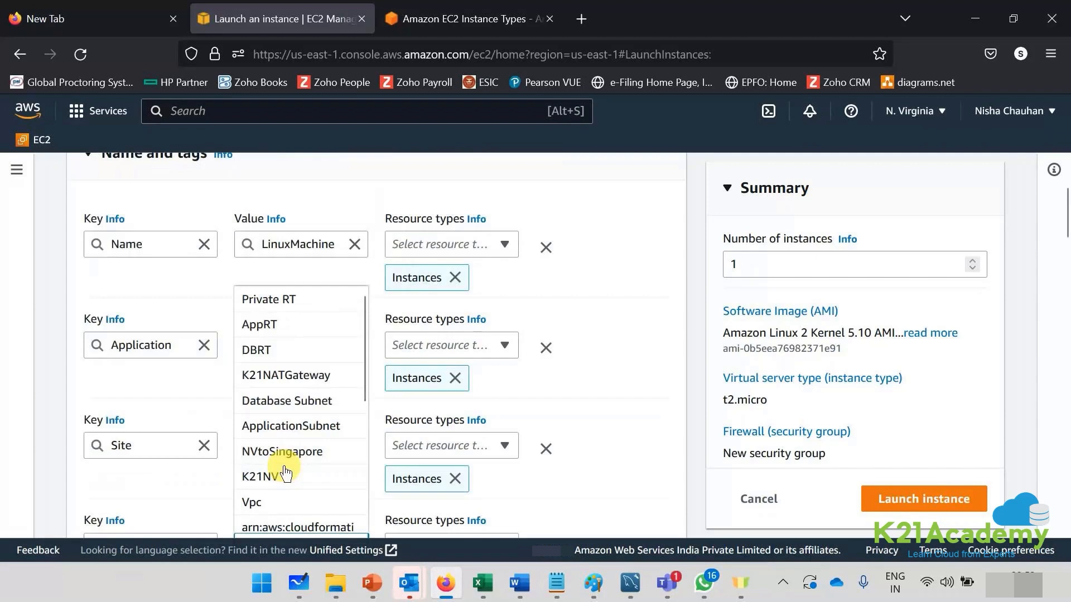
{"action": "type", "text": "4"}
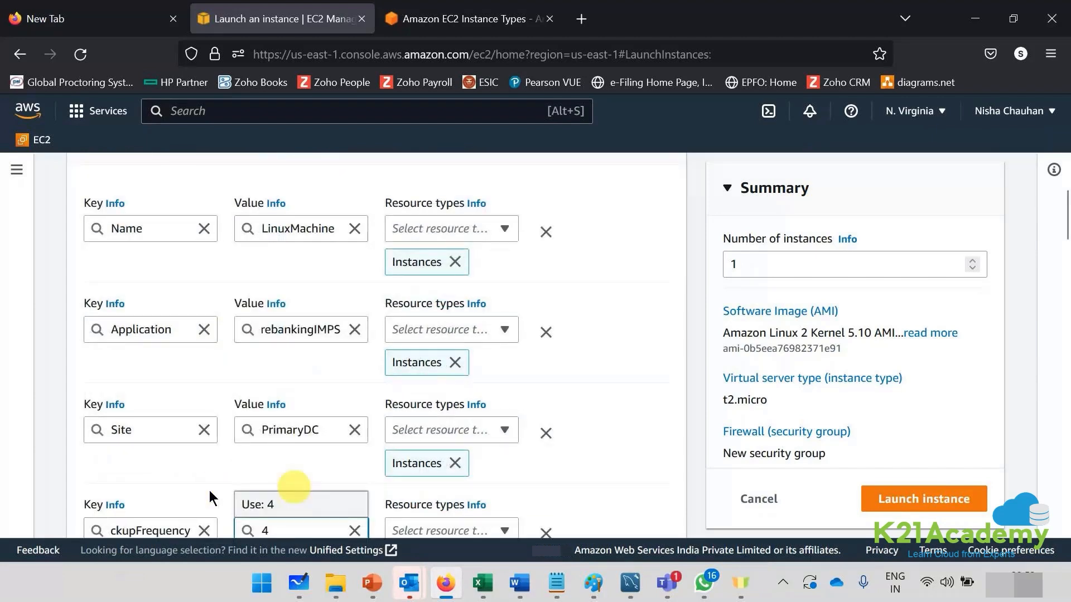
{"action": "left_click", "coordinate": [649, 439]}
{"action": "scroll", "coordinate": [649, 440], "scroll_direction": "down", "scroll_amount": 1}
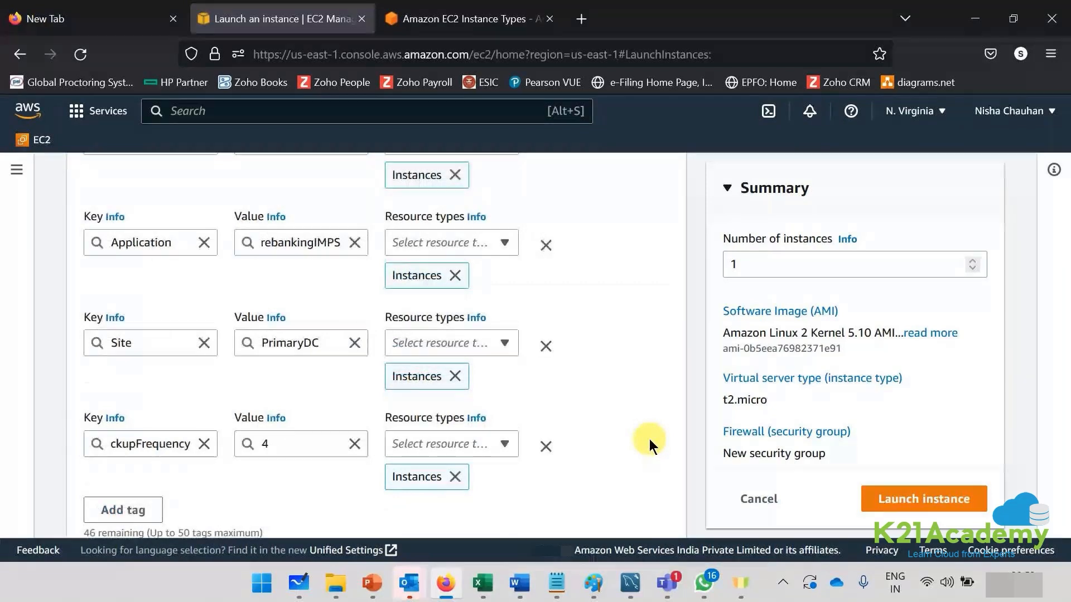
{"action": "left_click", "coordinate": [143, 444]}
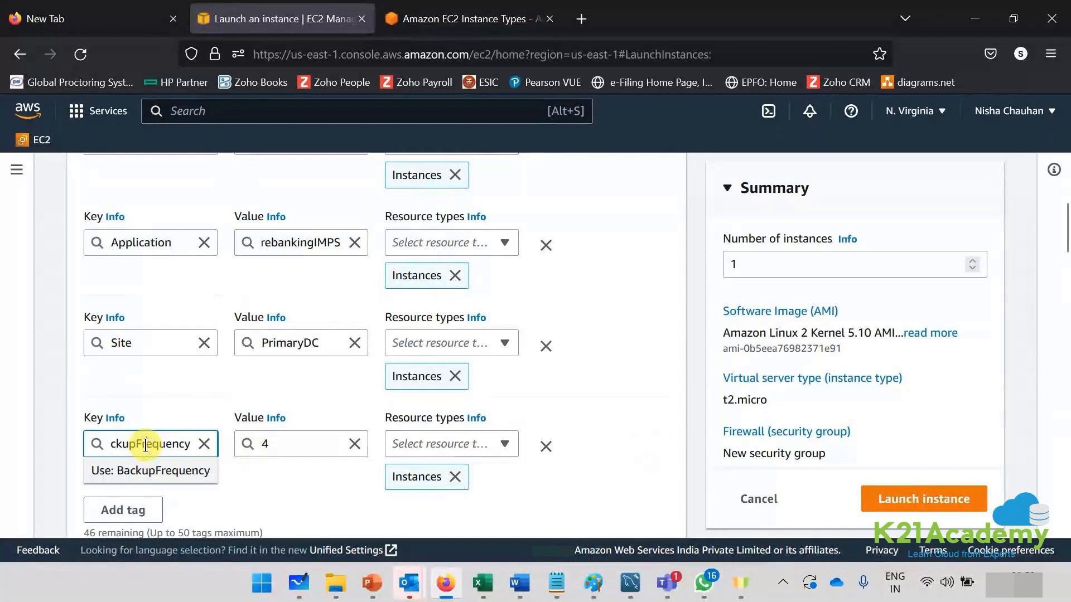
{"action": "double_click", "coordinate": [116, 434]}
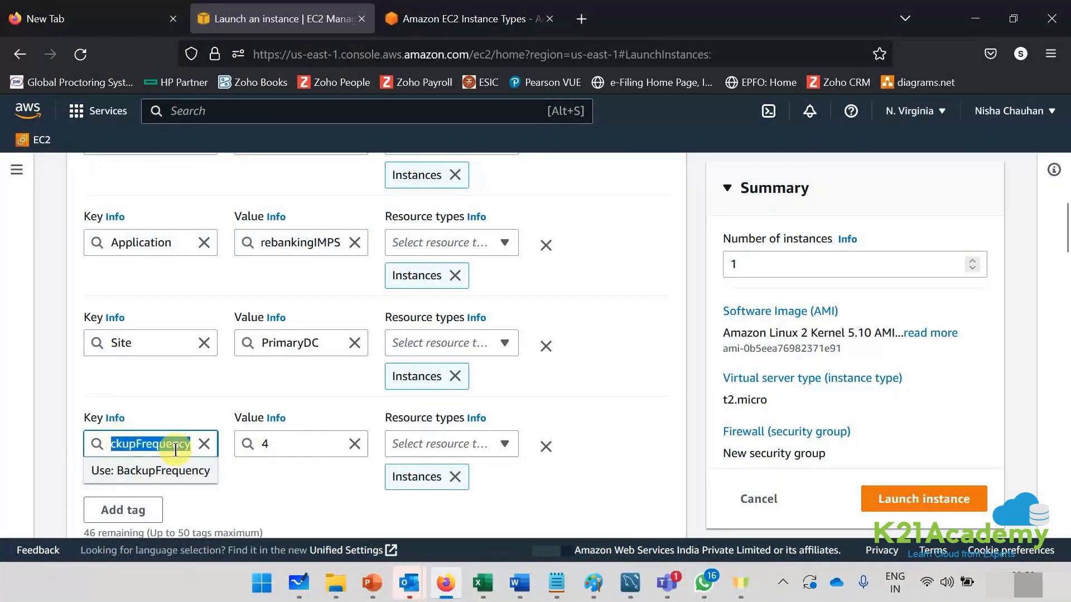
{"action": "double_click", "coordinate": [265, 445]}
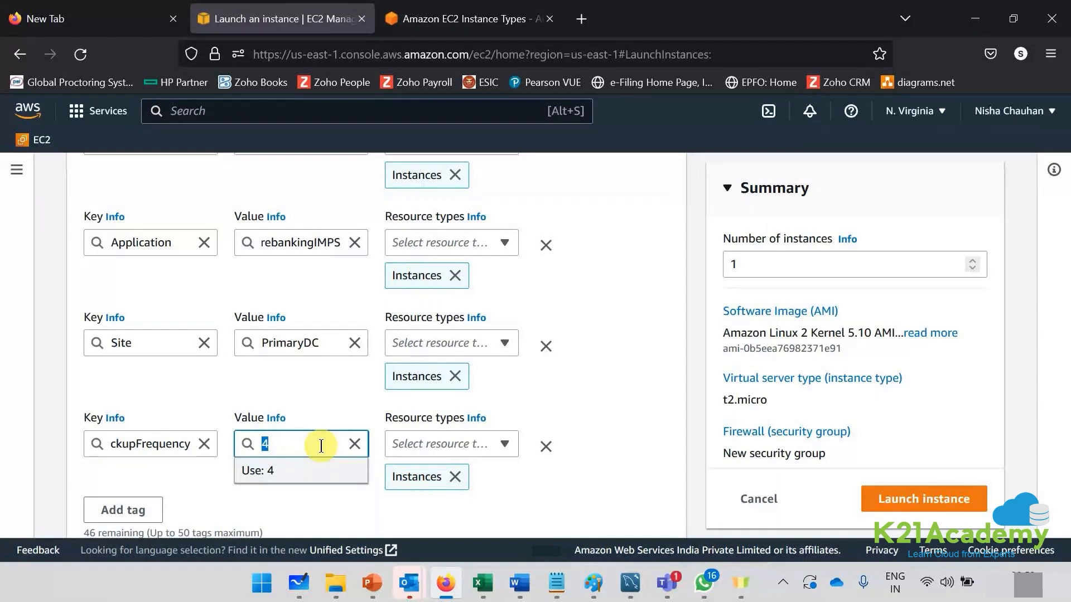
{"action": "double_click", "coordinate": [130, 435]}
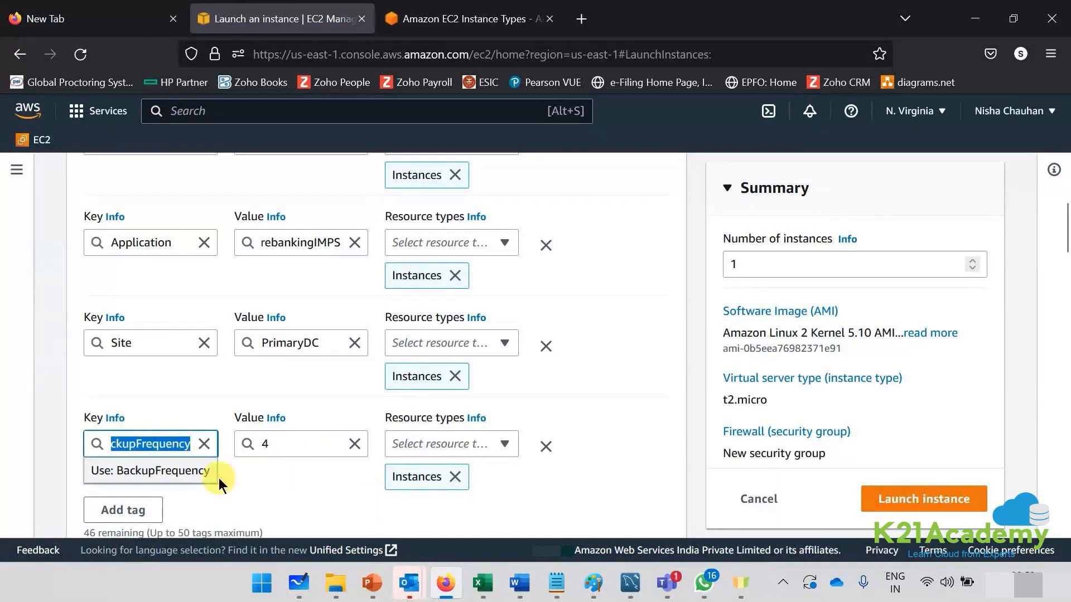
{"action": "left_click", "coordinate": [265, 500]}
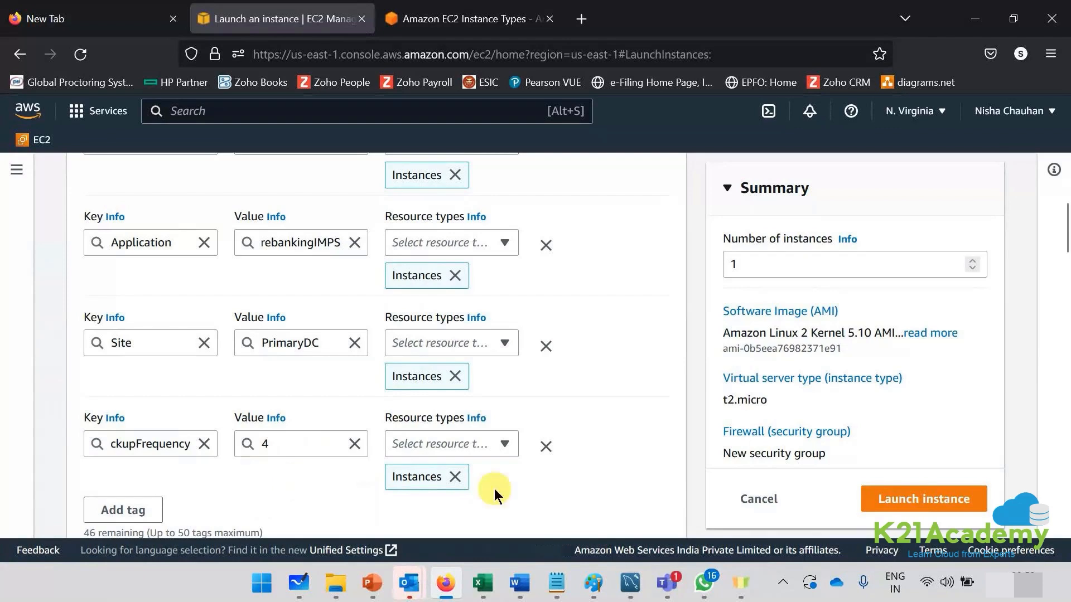
Collapse the Name and tags section to reach the Quick Start choices for the Amazon Machine Image
{"action": "scroll", "coordinate": [616, 446], "scroll_direction": "up", "scroll_amount": 3}
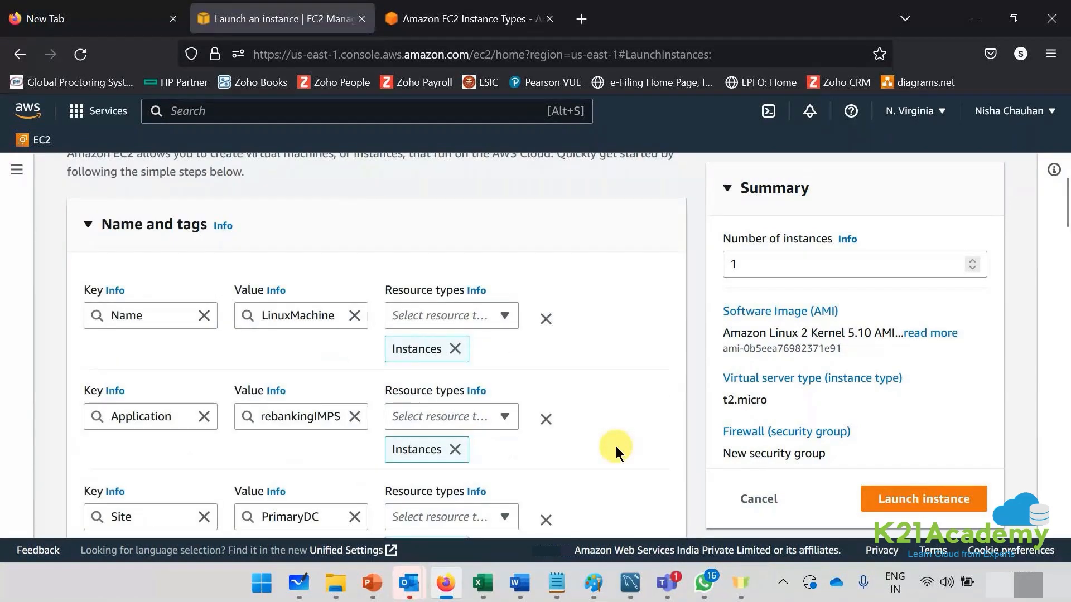
{"action": "left_click", "coordinate": [88, 224]}
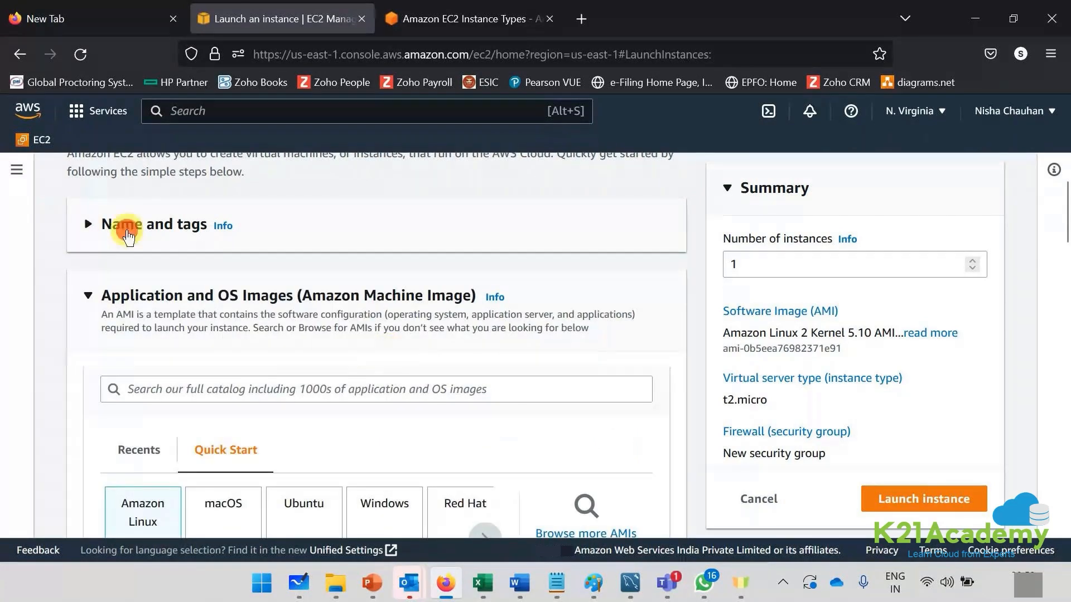
{"action": "left_click", "coordinate": [101, 234]}
{"action": "left_click", "coordinate": [101, 235]}
{"action": "scroll", "coordinate": [174, 372], "scroll_direction": "down", "scroll_amount": 3}
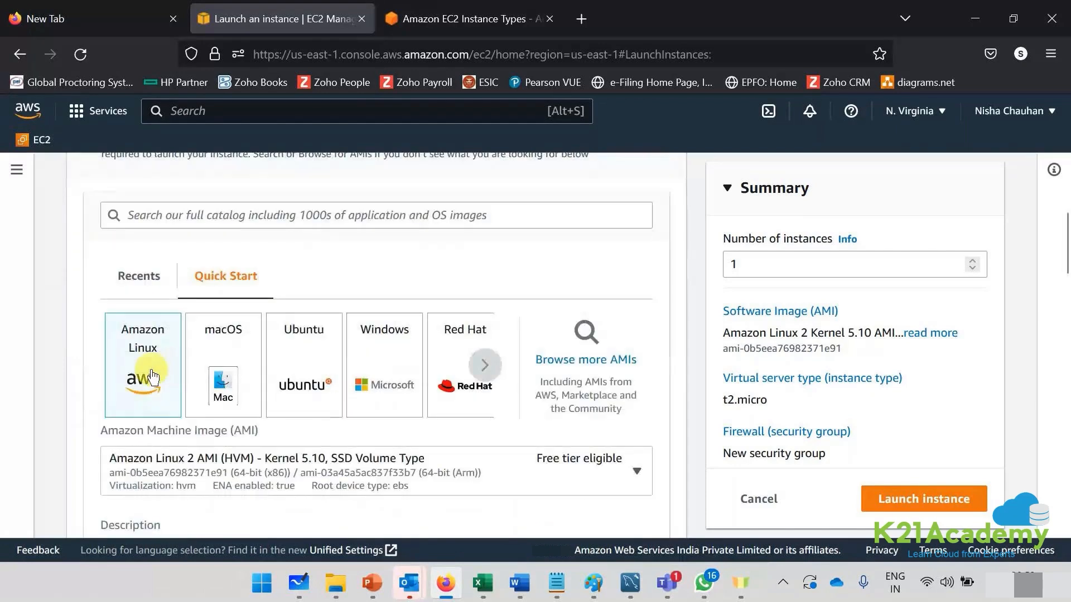
Select NVKey as the key pair for logging in to the instance
{"action": "scroll", "coordinate": [340, 382], "scroll_direction": "down", "scroll_amount": 6}
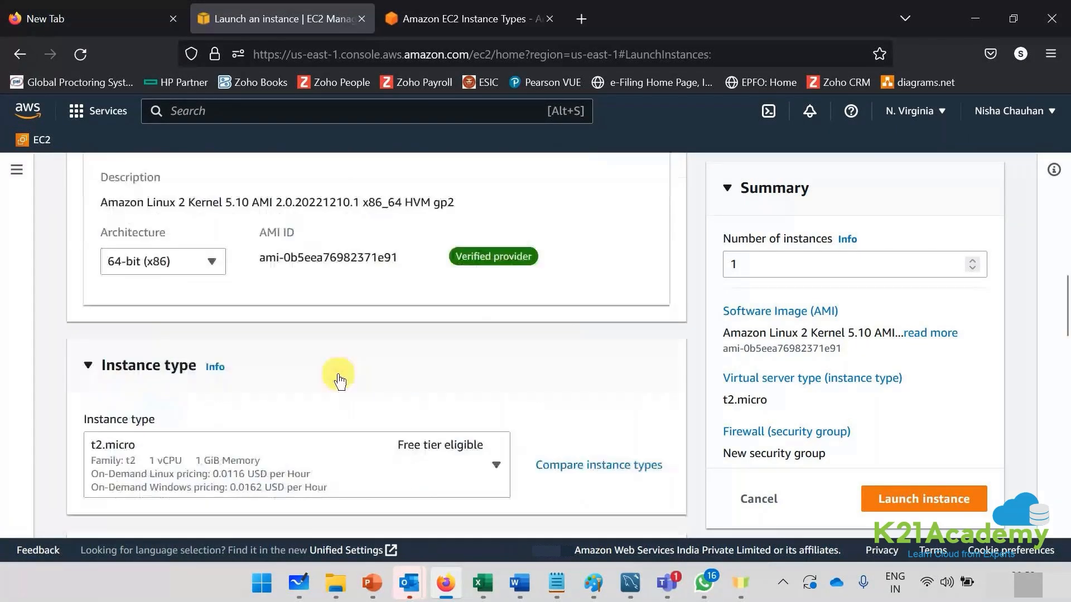
{"action": "scroll", "coordinate": [339, 381], "scroll_direction": "down", "scroll_amount": 3}
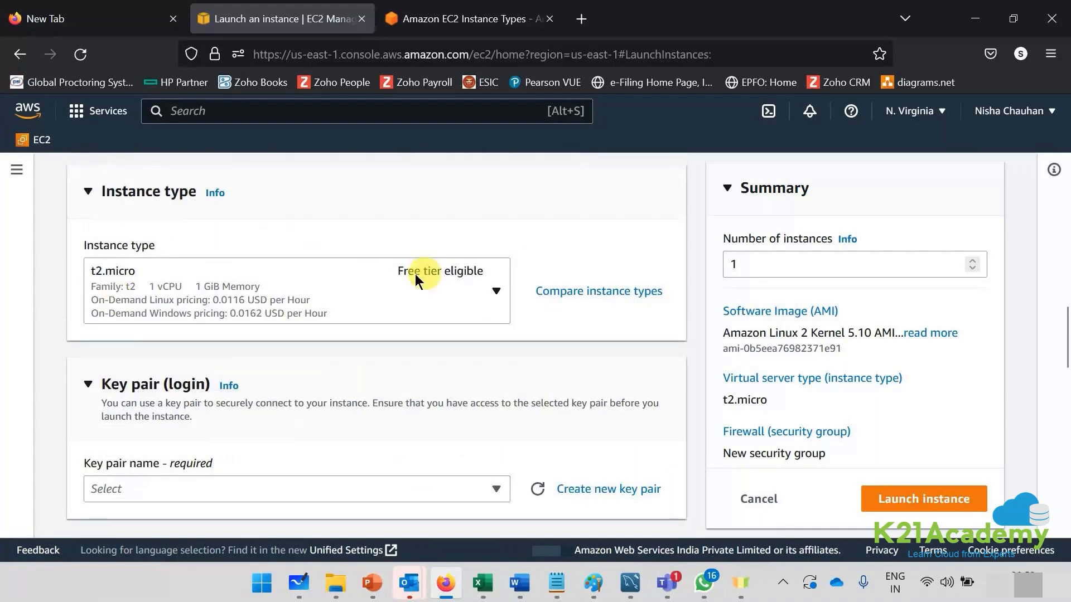
{"action": "scroll", "coordinate": [442, 271], "scroll_direction": "down", "scroll_amount": 2}
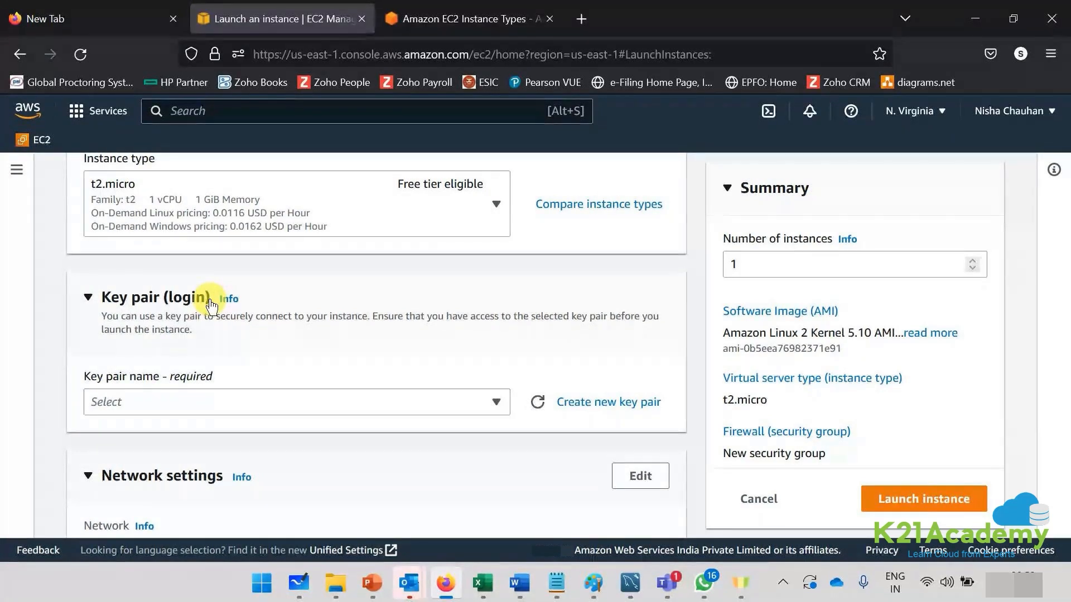
{"action": "left_click", "coordinate": [457, 406]}
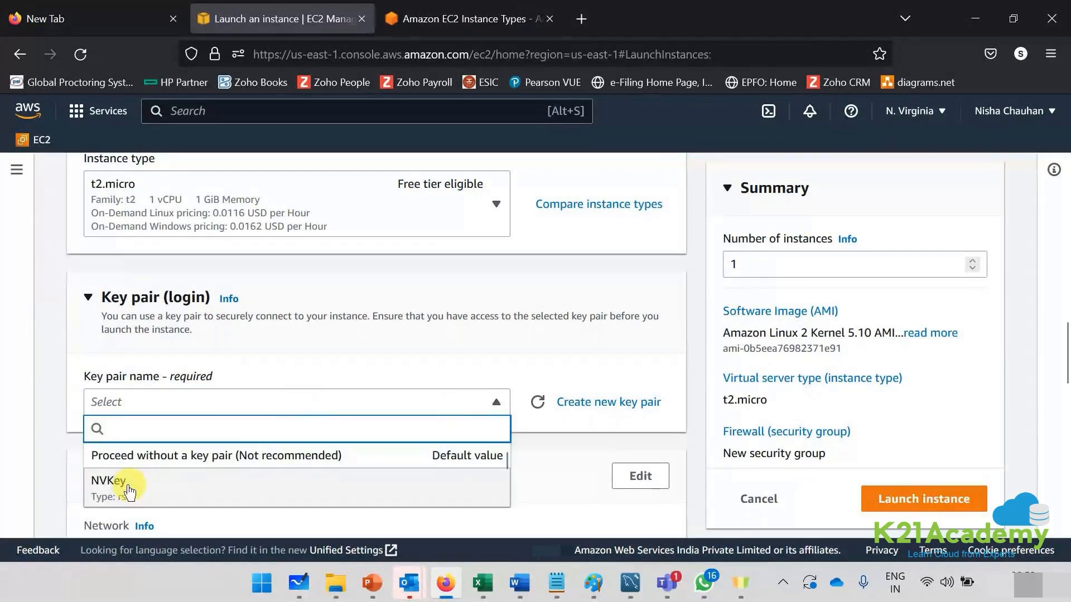
{"action": "scroll", "coordinate": [128, 492], "scroll_direction": "down", "scroll_amount": 2}
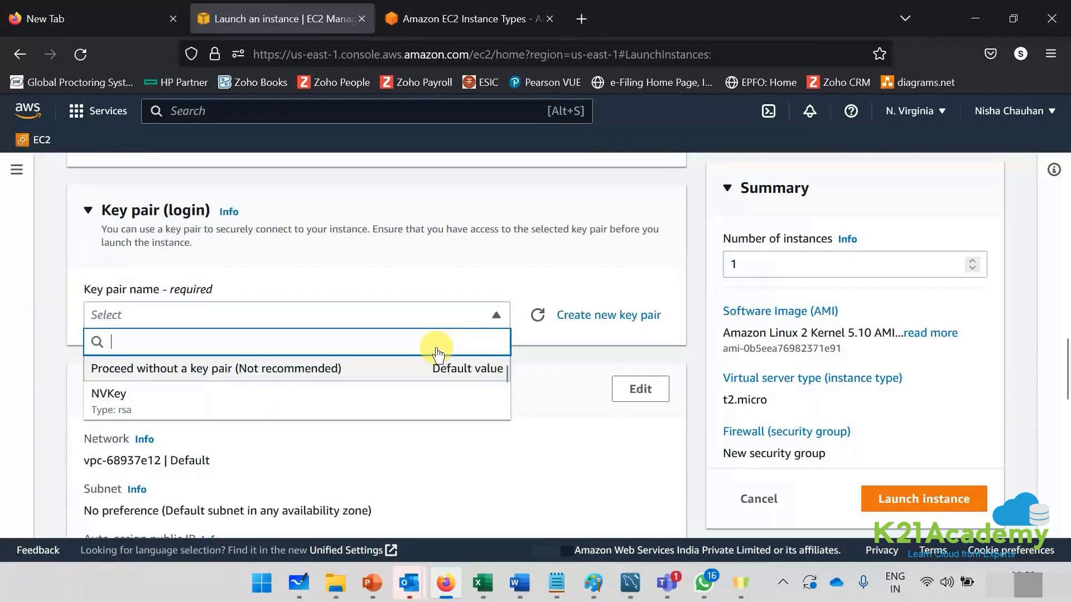
{"action": "left_click", "coordinate": [189, 406]}
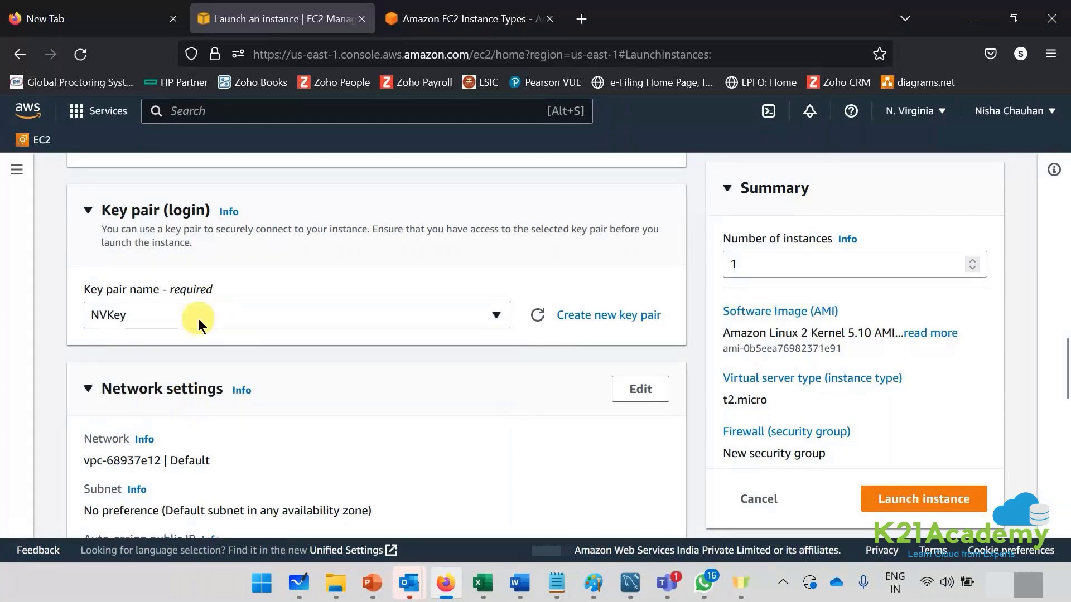
{"action": "left_click", "coordinate": [276, 289]}
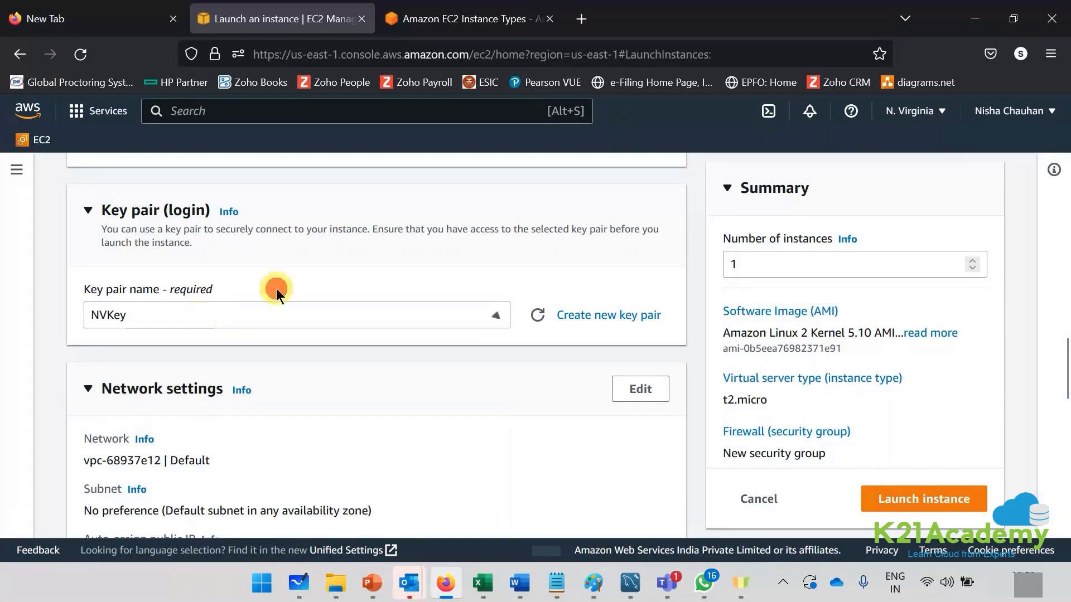
Set up a new key pair named NVDec2022 with type RSA and the .pem private key file format
{"action": "left_click", "coordinate": [618, 324]}
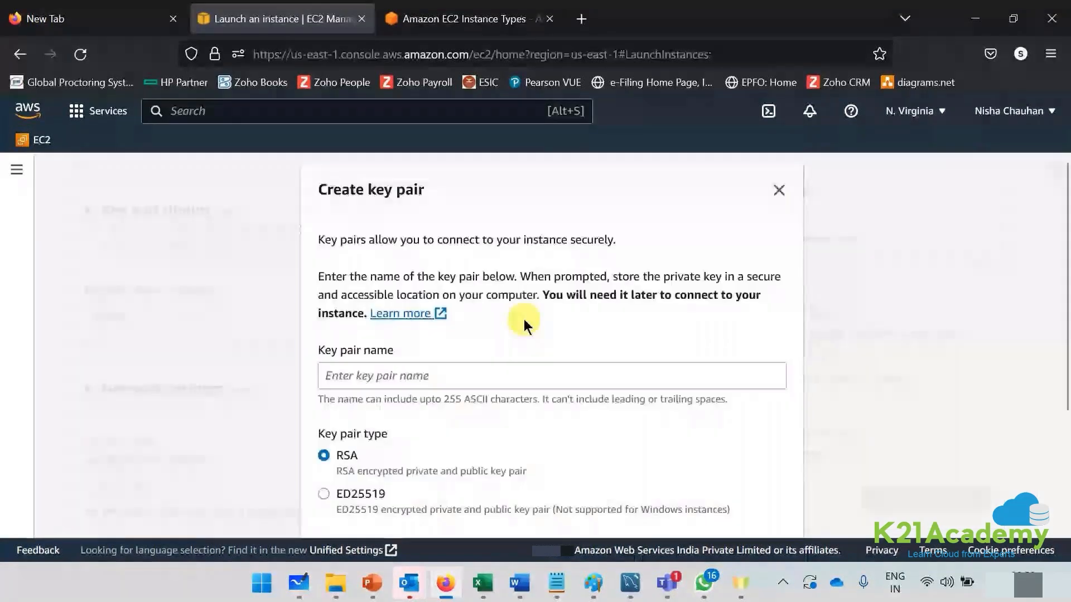
{"action": "scroll", "coordinate": [523, 319], "scroll_direction": "down", "scroll_amount": 2}
{"action": "left_click", "coordinate": [491, 288]}
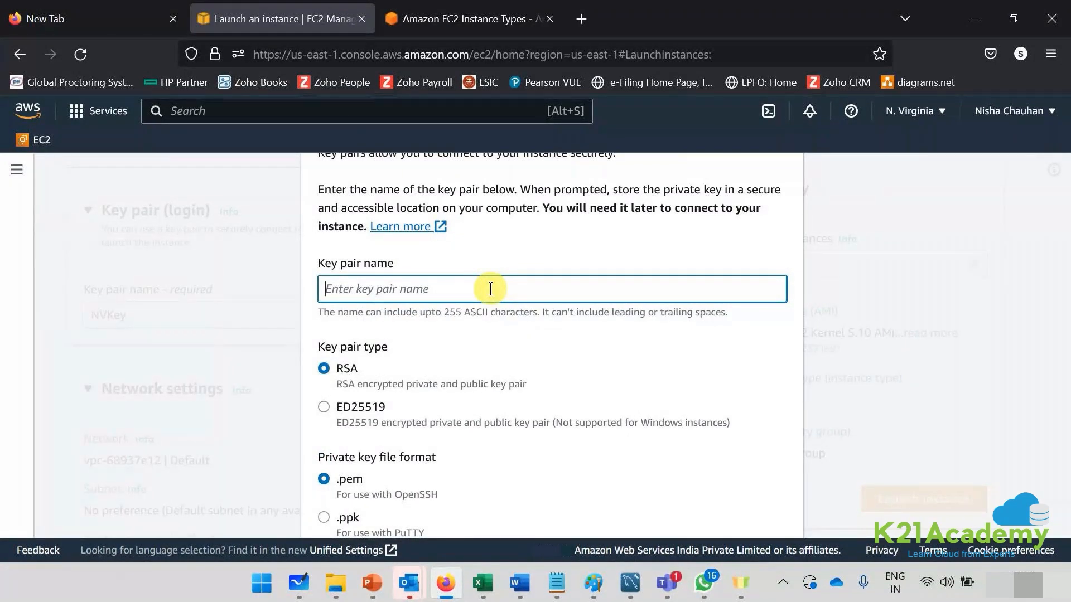
{"action": "type", "text": "NV"}
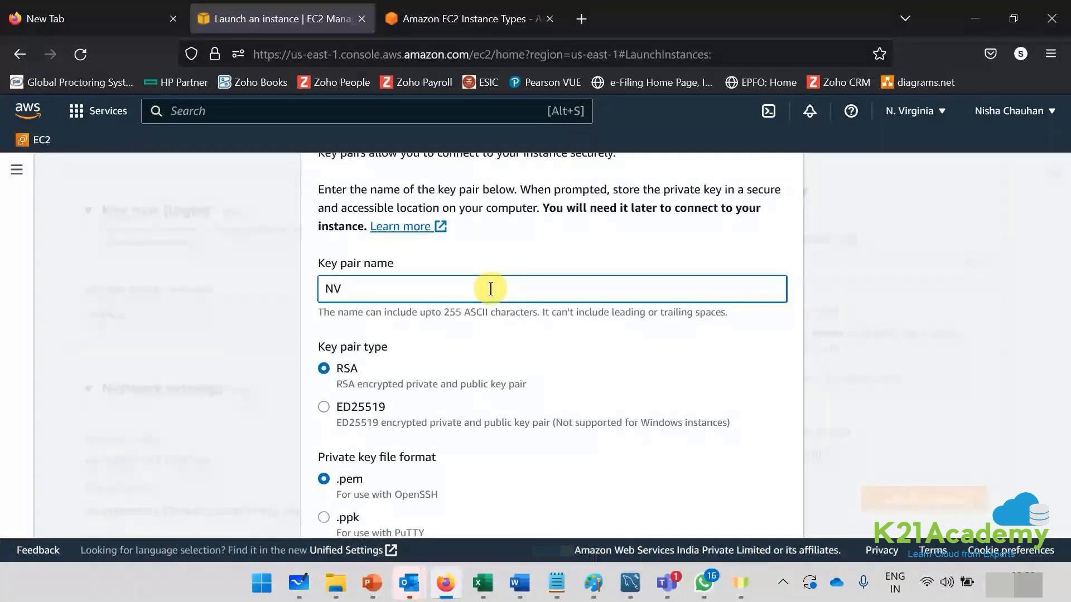
{"action": "type", "text": "Dec"}
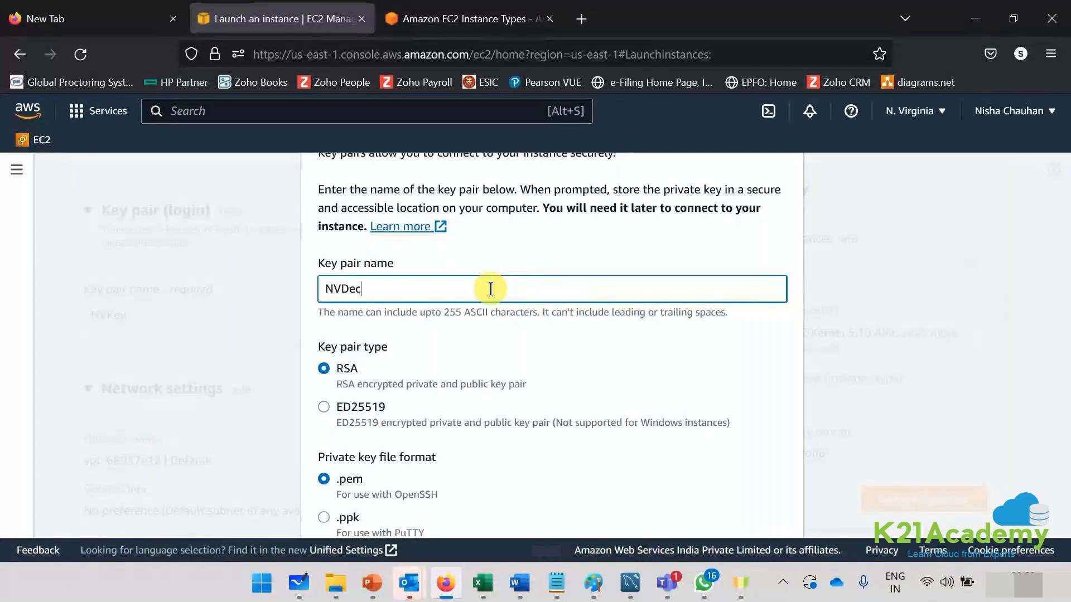
{"action": "type", "text": "2022"}
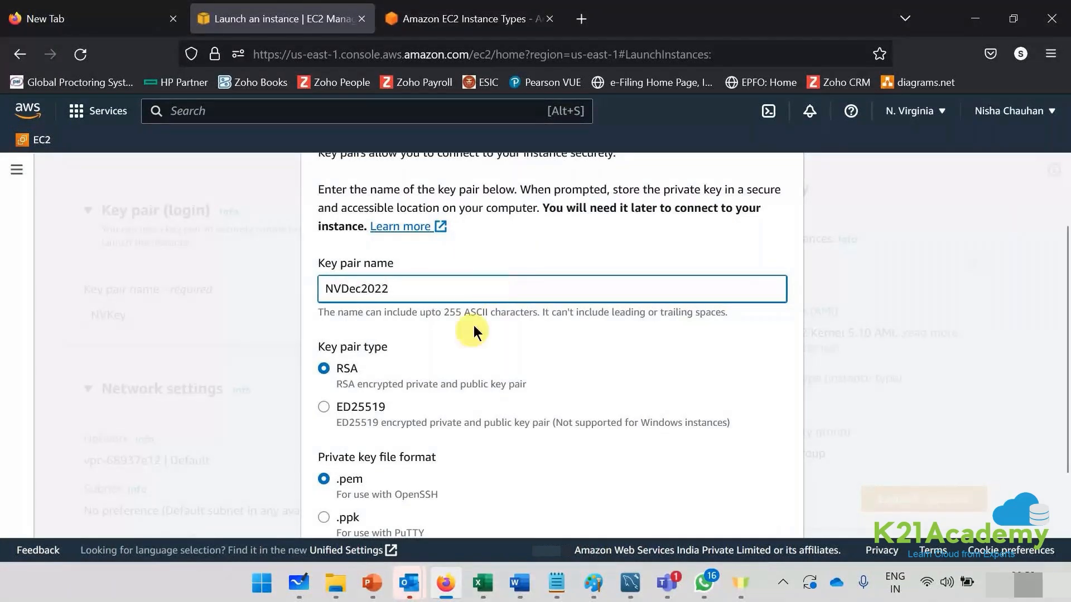
{"action": "scroll", "coordinate": [427, 389], "scroll_direction": "down", "scroll_amount": 2}
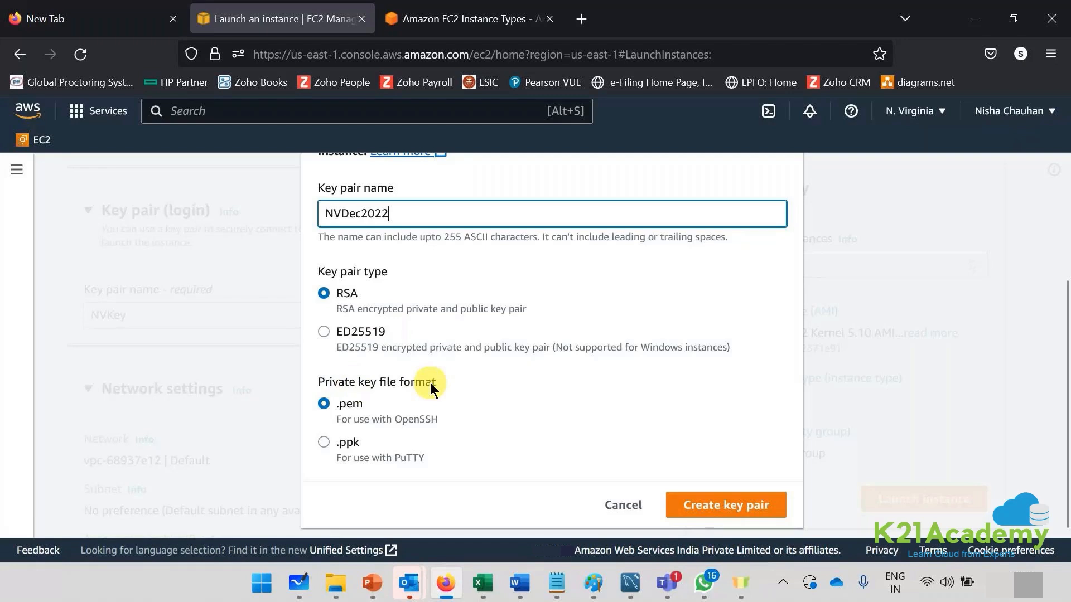
{"action": "left_click", "coordinate": [330, 449]}
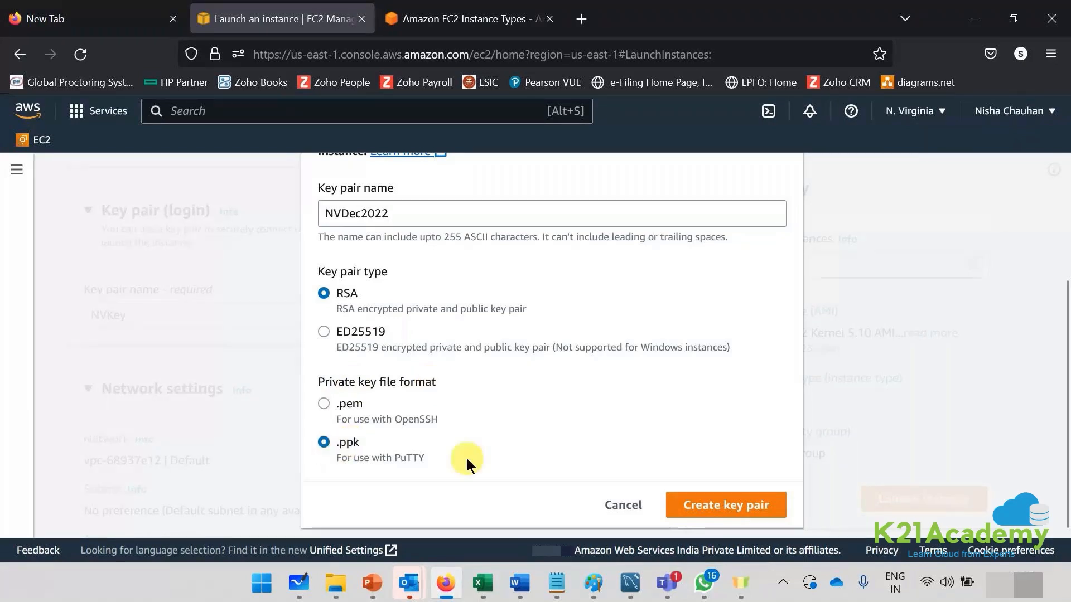
{"action": "left_click", "coordinate": [325, 402]}
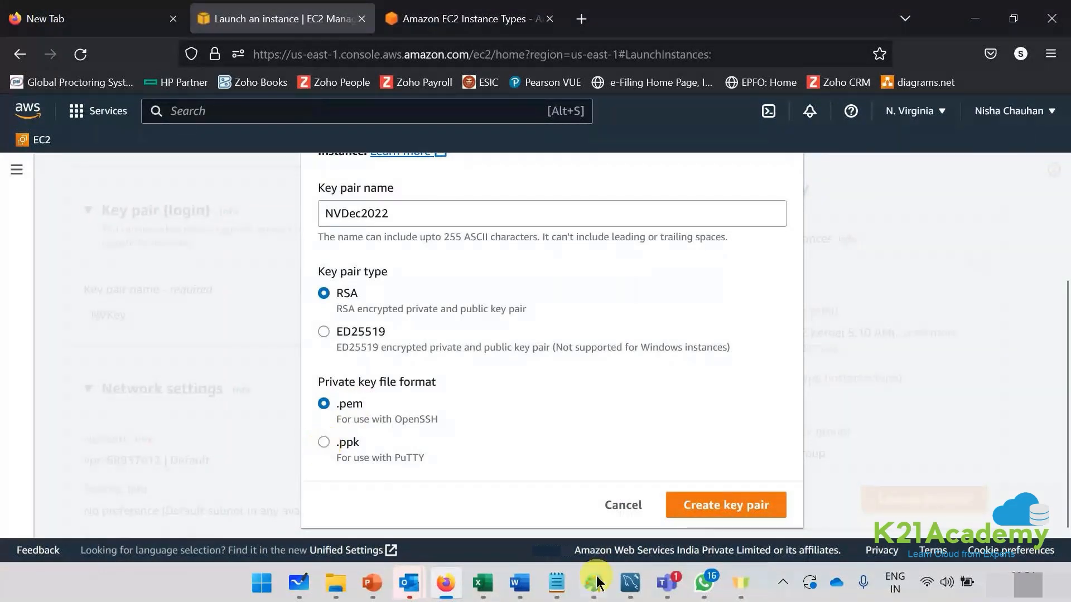
Switch to Microsoft Whiteboard and draw a small upright pink rectangle in the blank area beyond the pricing notes
{"action": "left_click", "coordinate": [298, 583]}
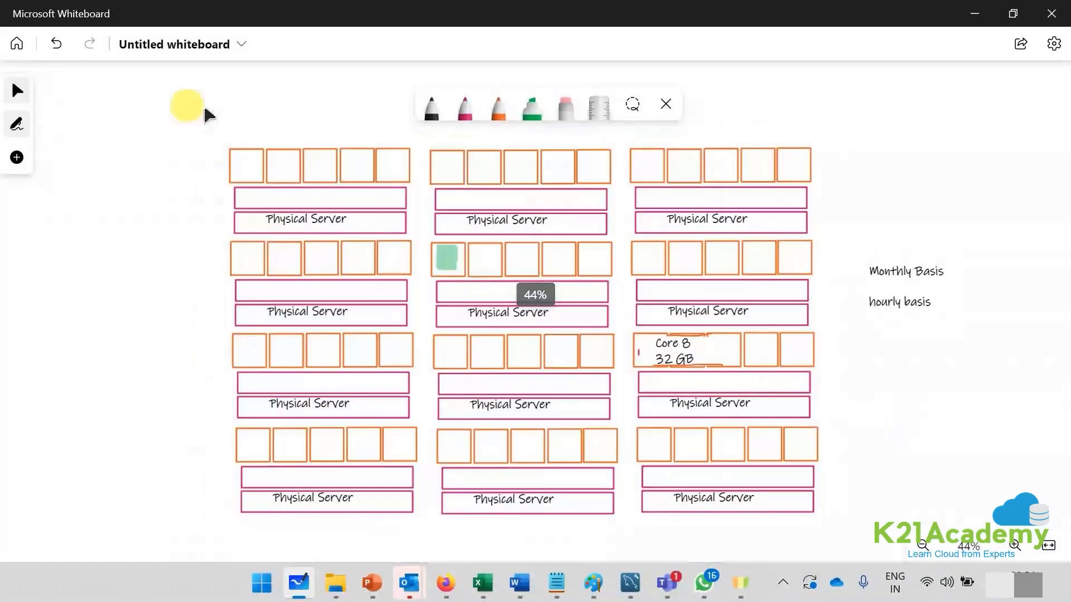
{"action": "left_click", "coordinate": [19, 90]}
{"action": "left_click_drag", "start_coordinate": [889, 446], "coordinate": [240, 429]}
{"action": "left_click", "coordinate": [464, 105]}
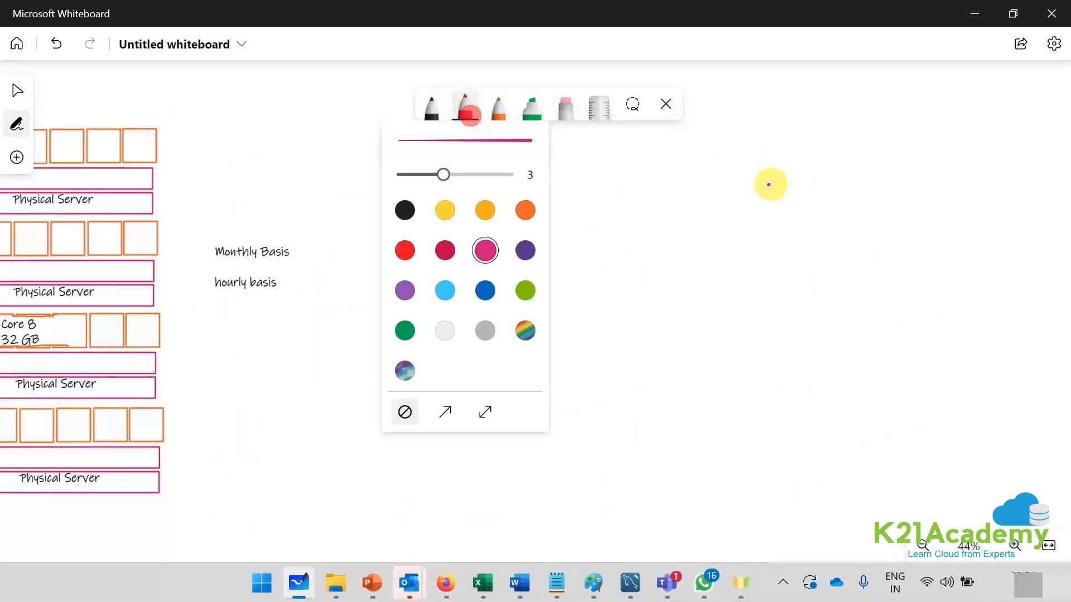
{"action": "mouse_move", "coordinate": [787, 173]}
{"action": "left_mouse_down"}
{"action": "mouse_move", "coordinate": [786, 216]}
{"action": "mouse_move", "coordinate": [816, 232]}
{"action": "mouse_move", "coordinate": [798, 175]}
{"action": "left_mouse_up"}
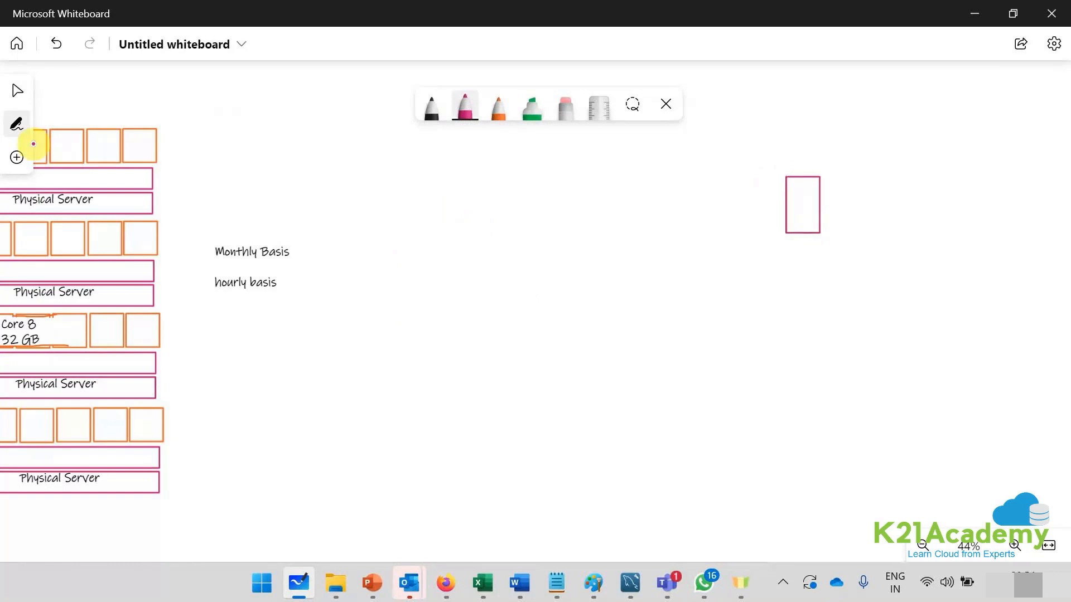
Label the pink rectangle with the text Windows below it and RDP above it
{"action": "left_click", "coordinate": [19, 160]}
{"action": "left_click", "coordinate": [161, 181]}
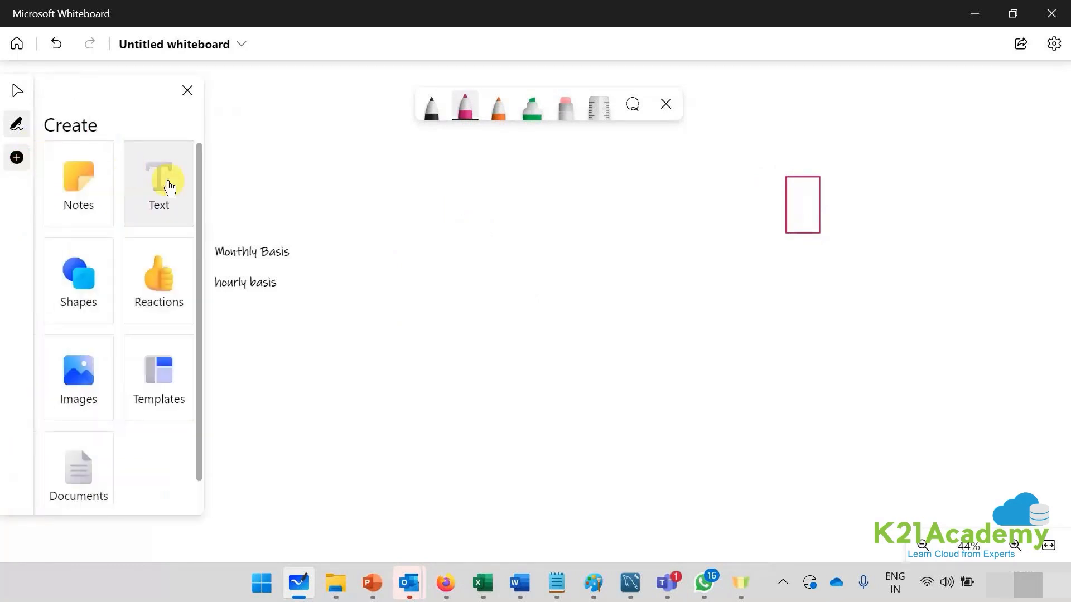
{"action": "left_click", "coordinate": [783, 255]}
{"action": "type", "text": "Windo"}
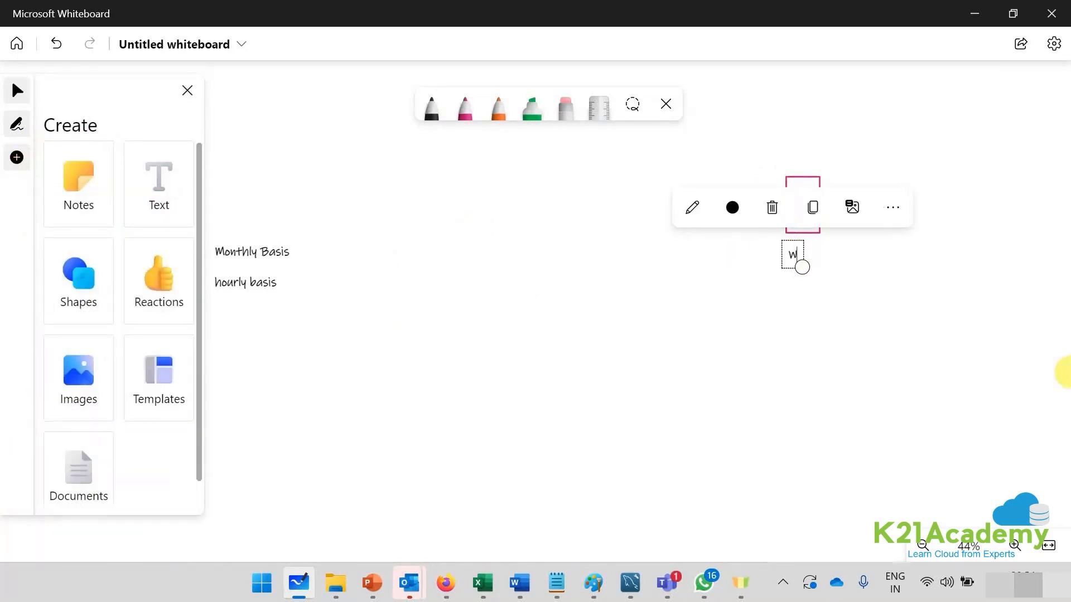
{"action": "type", "text": "ws"}
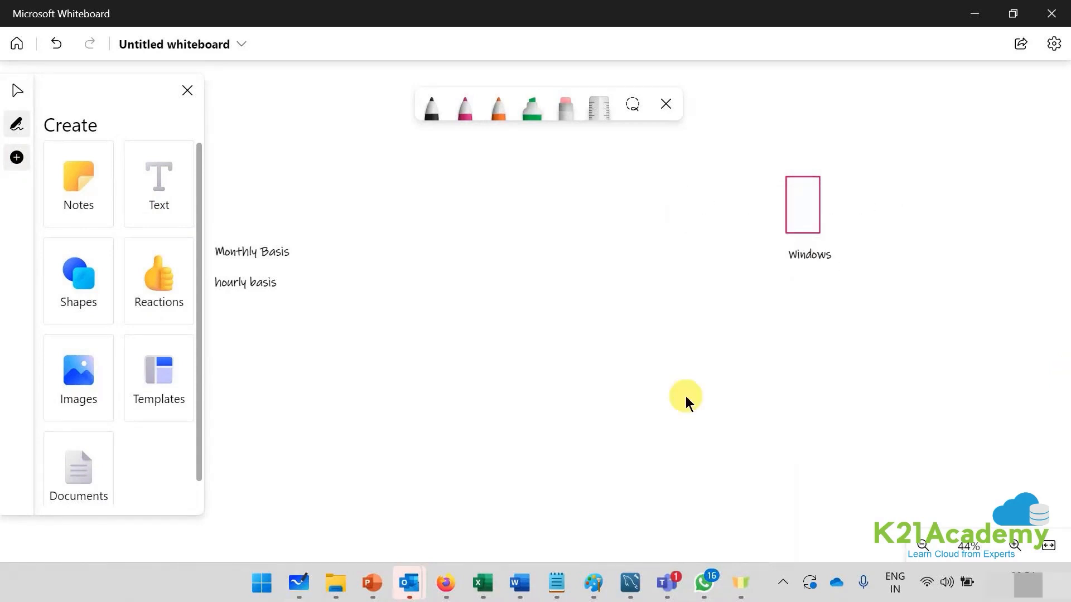
{"action": "left_click", "coordinate": [853, 95]}
{"action": "left_click", "coordinate": [796, 155]}
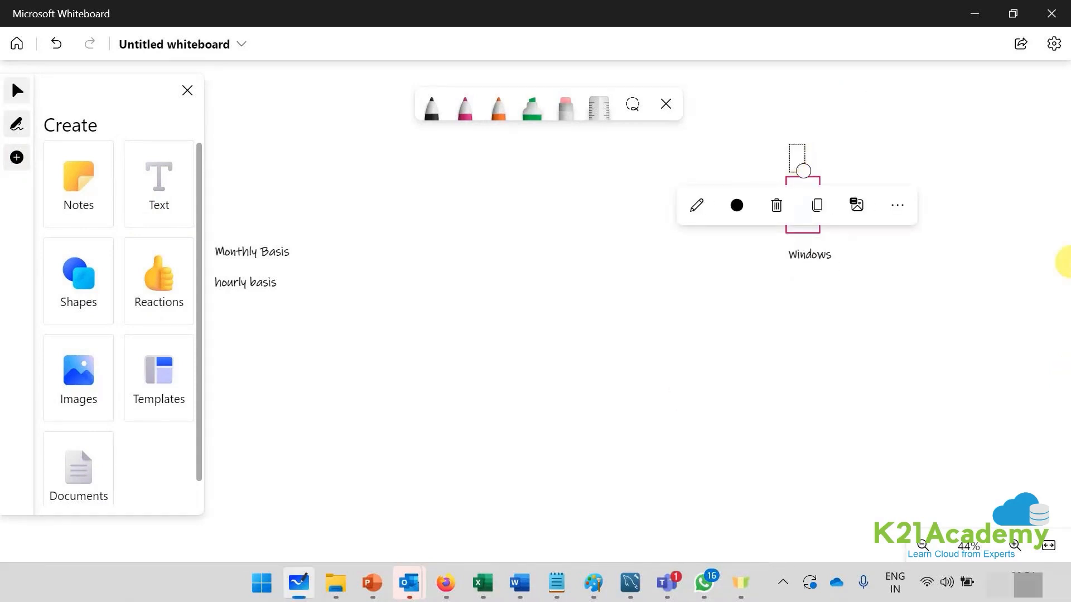
{"action": "type", "text": "RDP"}
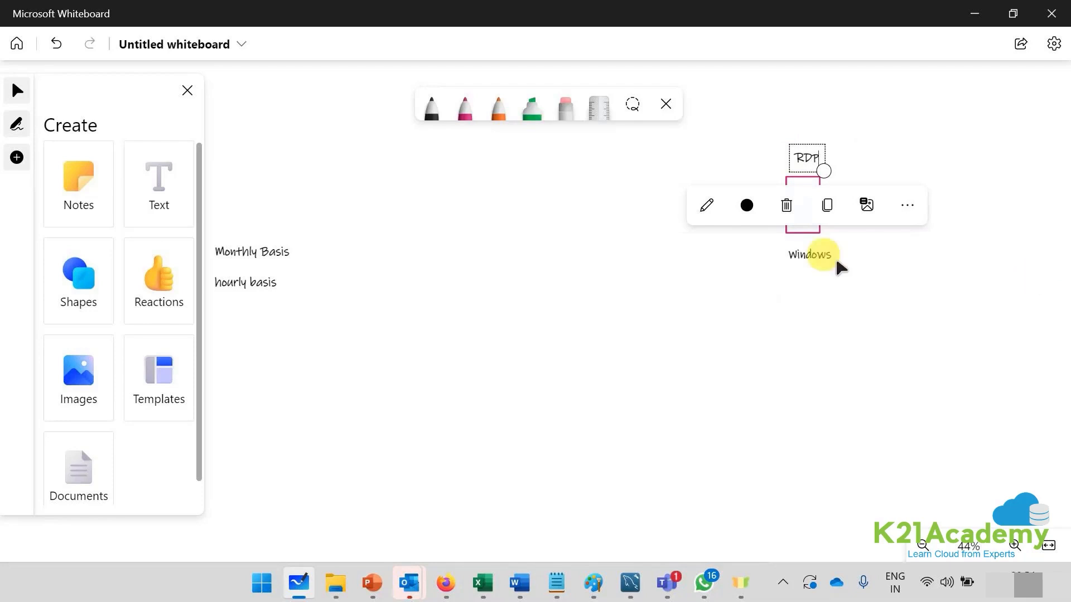
Sketch in orange a person with a laptop linked to a cloud, and a large rectangle enclosing the Windows machine
{"action": "left_click", "coordinate": [494, 112]}
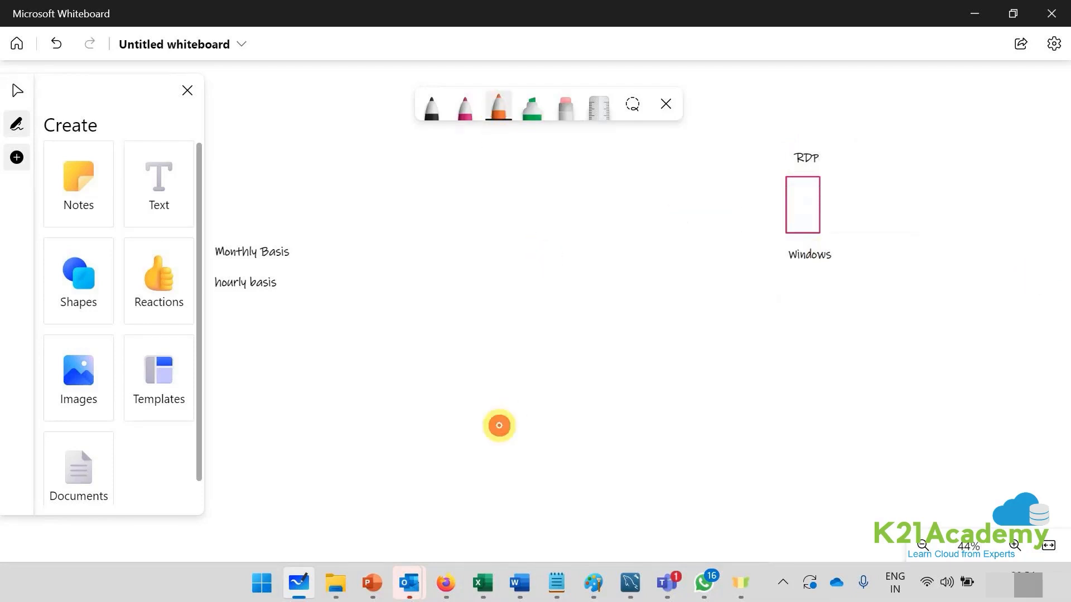
{"action": "mouse_move", "coordinate": [499, 426]}
{"action": "left_mouse_down"}
{"action": "mouse_move", "coordinate": [506, 409]}
{"action": "mouse_move", "coordinate": [511, 430]}
{"action": "mouse_move", "coordinate": [500, 401]}
{"action": "mouse_move", "coordinate": [542, 411]}
{"action": "mouse_move", "coordinate": [535, 399]}
{"action": "mouse_move", "coordinate": [534, 428]}
{"action": "mouse_move", "coordinate": [549, 430]}
{"action": "mouse_move", "coordinate": [547, 418]}
{"action": "left_mouse_up"}
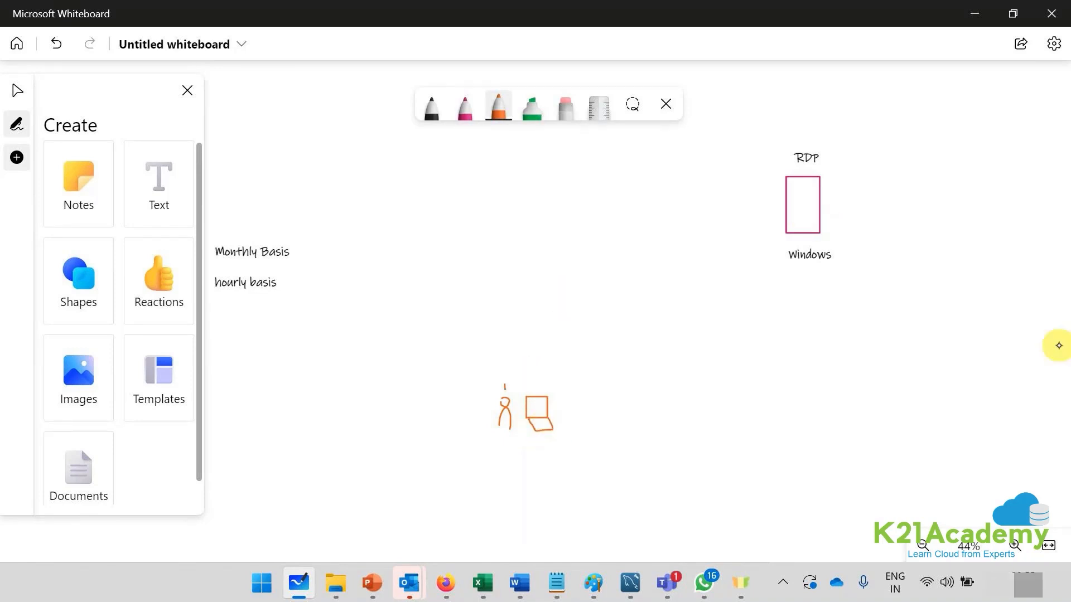
{"action": "left_click_drag", "start_coordinate": [505, 385], "coordinate": [522, 343]}
{"action": "mouse_move", "coordinate": [523, 290]}
{"action": "left_mouse_down"}
{"action": "mouse_move", "coordinate": [519, 330]}
{"action": "mouse_move", "coordinate": [633, 293]}
{"action": "mouse_move", "coordinate": [575, 259]}
{"action": "mouse_move", "coordinate": [521, 292]}
{"action": "left_mouse_up"}
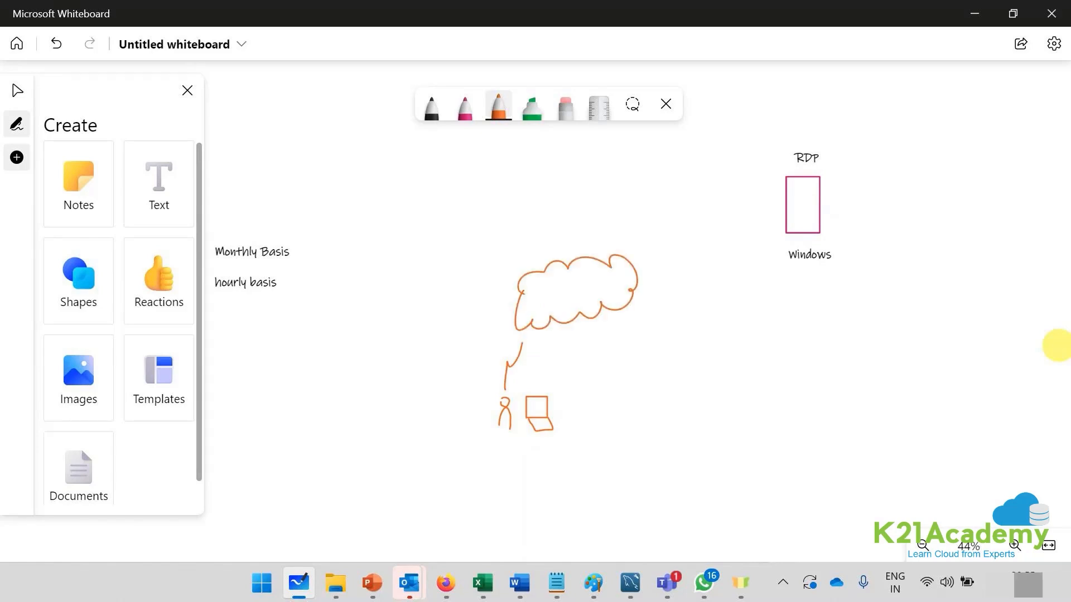
{"action": "mouse_move", "coordinate": [834, 96]}
{"action": "left_mouse_down"}
{"action": "mouse_move", "coordinate": [702, 106]}
{"action": "mouse_move", "coordinate": [704, 315]}
{"action": "mouse_move", "coordinate": [938, 321]}
{"action": "mouse_move", "coordinate": [1000, 207]}
{"action": "mouse_move", "coordinate": [1003, 100]}
{"action": "mouse_move", "coordinate": [835, 97]}
{"action": "left_mouse_up"}
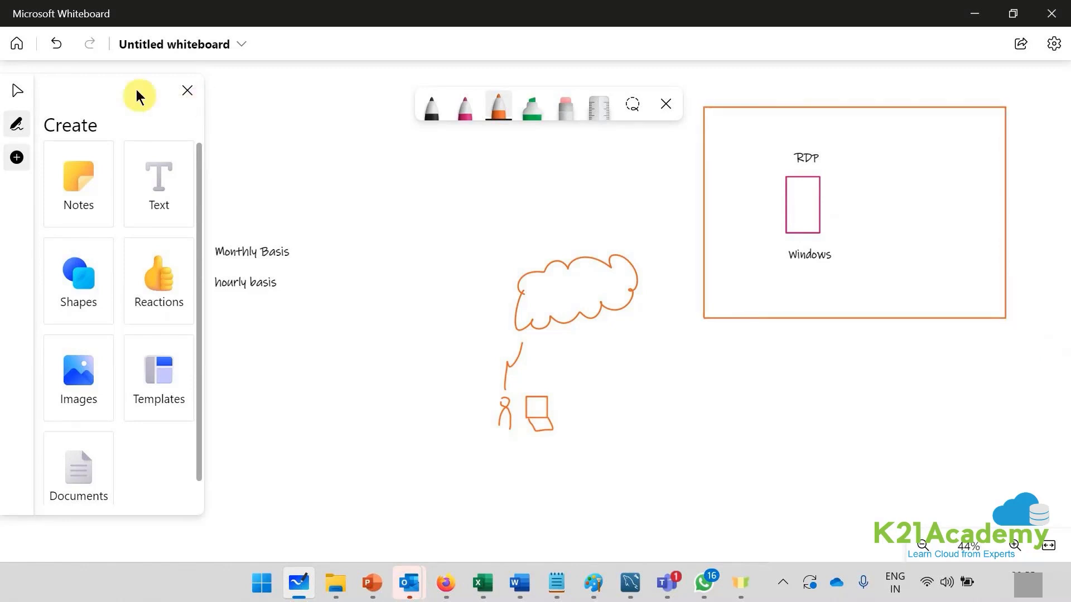
{"action": "left_click", "coordinate": [19, 97]}
{"action": "left_click", "coordinate": [17, 124]}
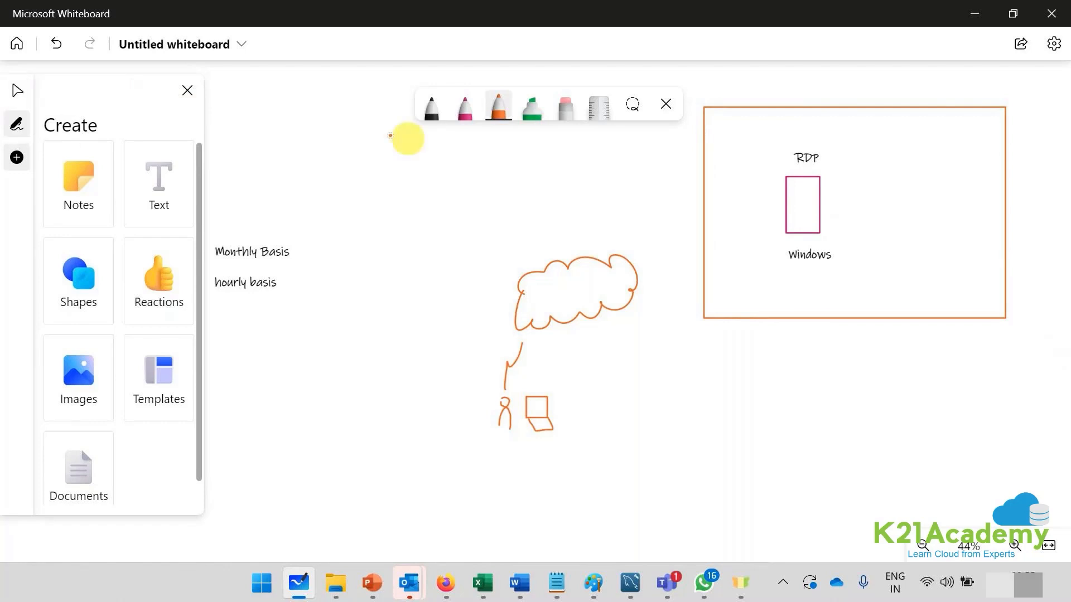
{"action": "left_click", "coordinate": [462, 111]}
{"action": "left_click", "coordinate": [725, 132]}
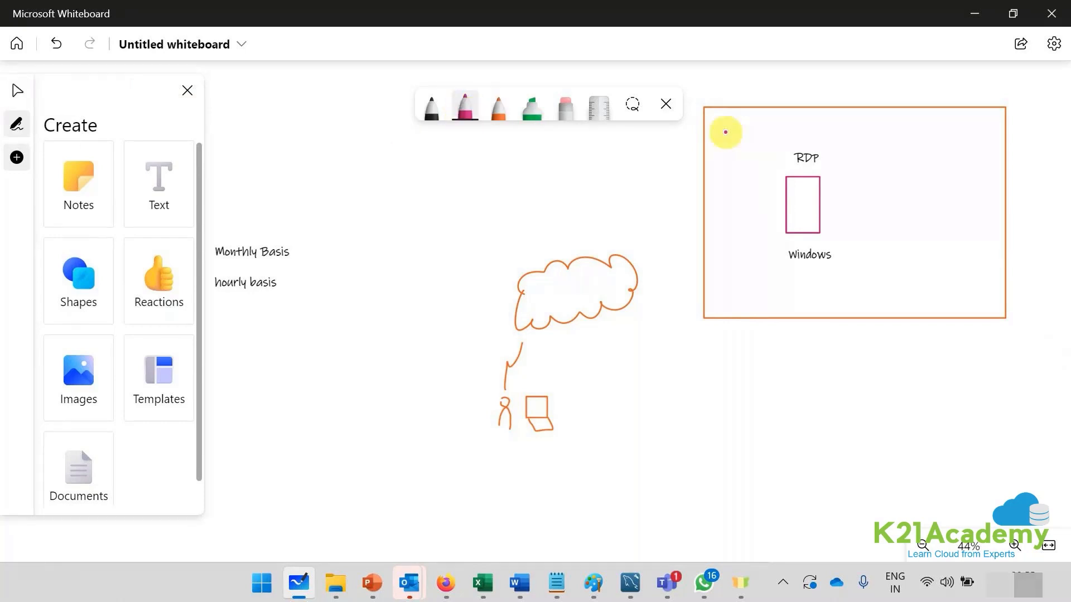
Move the pink rectangle together with its RDP and Windows labels towards the upper-left corner of the large orange rectangle
{"action": "left_click", "coordinate": [18, 91]}
{"action": "left_click", "coordinate": [809, 159]}
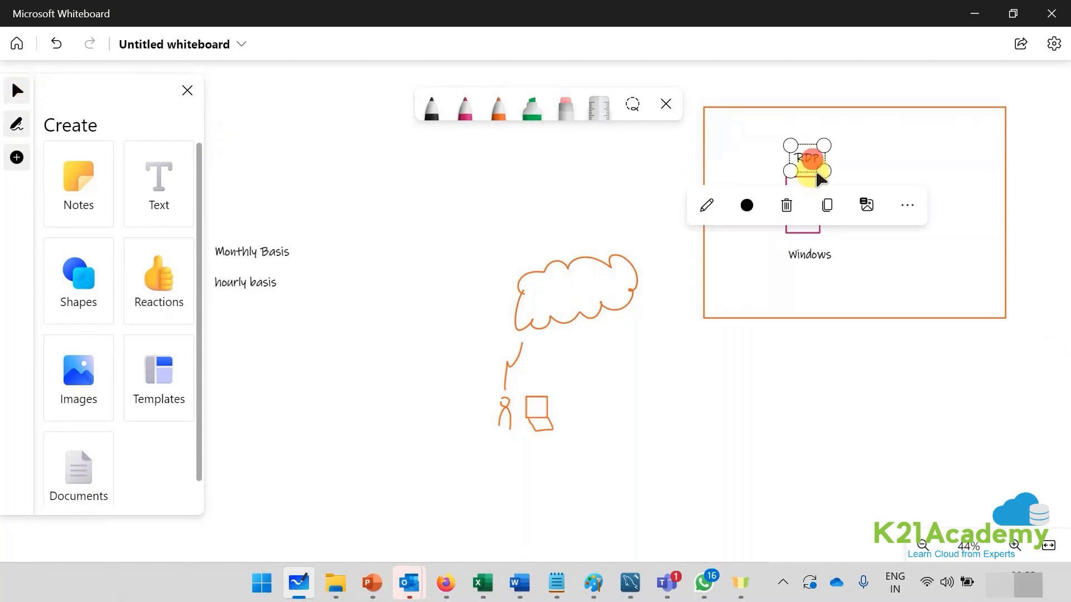
{"action": "left_click", "coordinate": [787, 179], "text": "ctrl"}
{"action": "left_click", "coordinate": [796, 243], "text": "ctrl"}
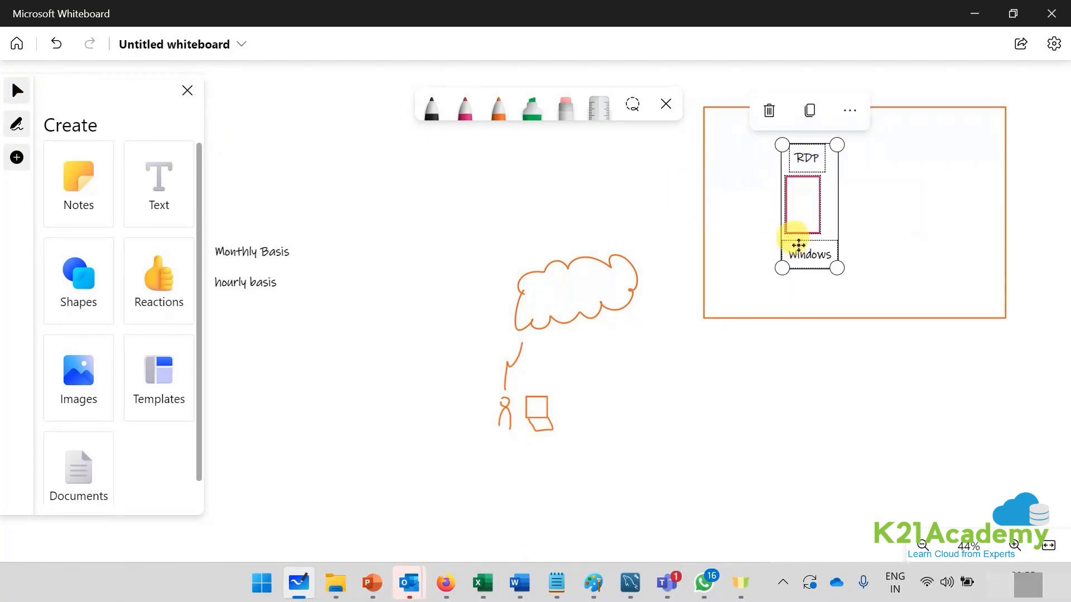
{"action": "left_click_drag", "start_coordinate": [808, 221], "coordinate": [766, 193]}
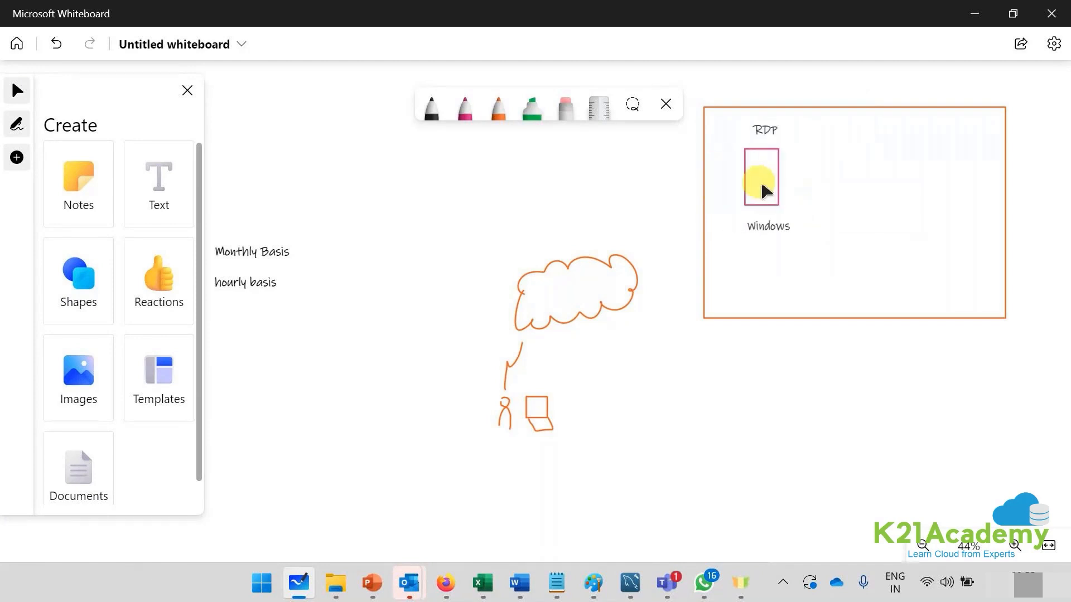
Draw an orange square around the labelled Windows machine and shift it up slightly to enclose the RDP label
{"action": "left_click", "coordinate": [498, 106]}
{"action": "mouse_move", "coordinate": [719, 121]}
{"action": "left_mouse_down"}
{"action": "mouse_move", "coordinate": [712, 227]}
{"action": "mouse_move", "coordinate": [717, 123]}
{"action": "left_mouse_up"}
{"action": "left_click", "coordinate": [18, 91]}
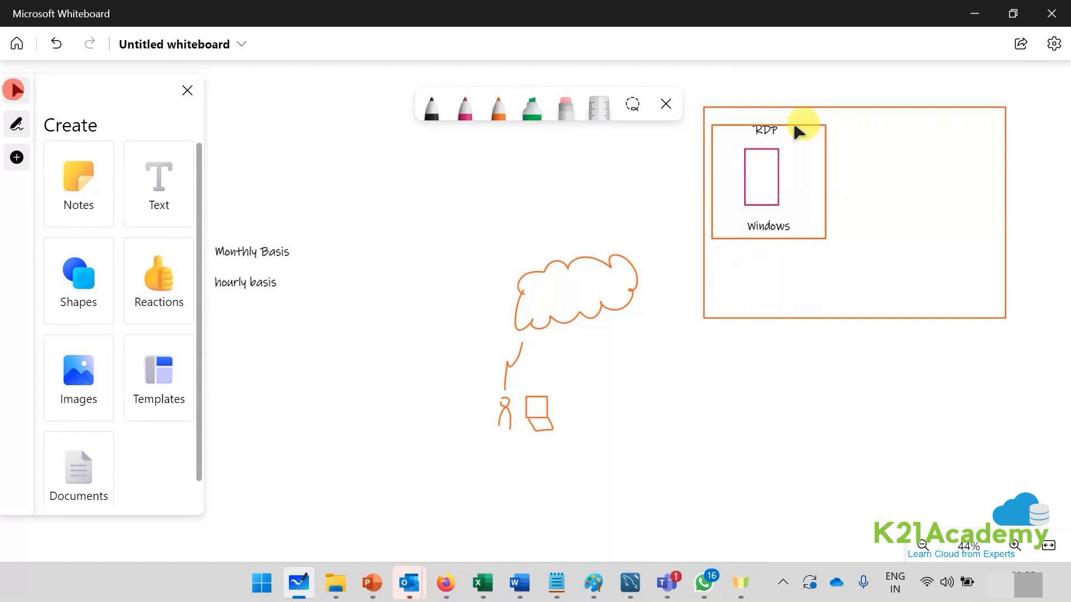
{"action": "left_click_drag", "start_coordinate": [824, 123], "coordinate": [824, 118]}
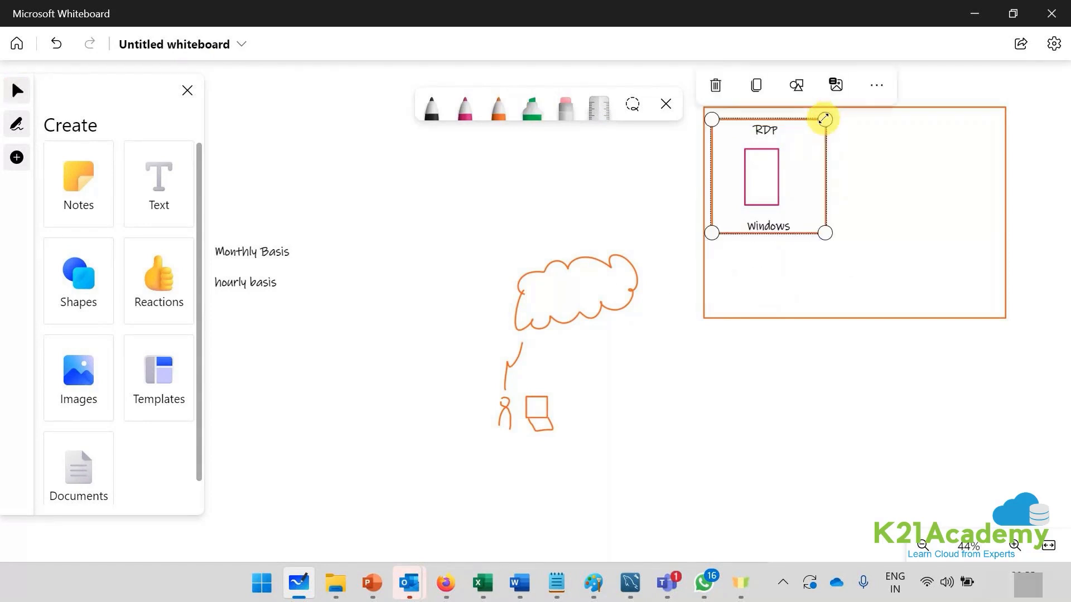
Duplicate the orange square around the Windows machine and place the copy beside it inside the large rectangle
{"action": "key", "text": "ctrl+c"}
{"action": "key", "text": "ctrl+v"}
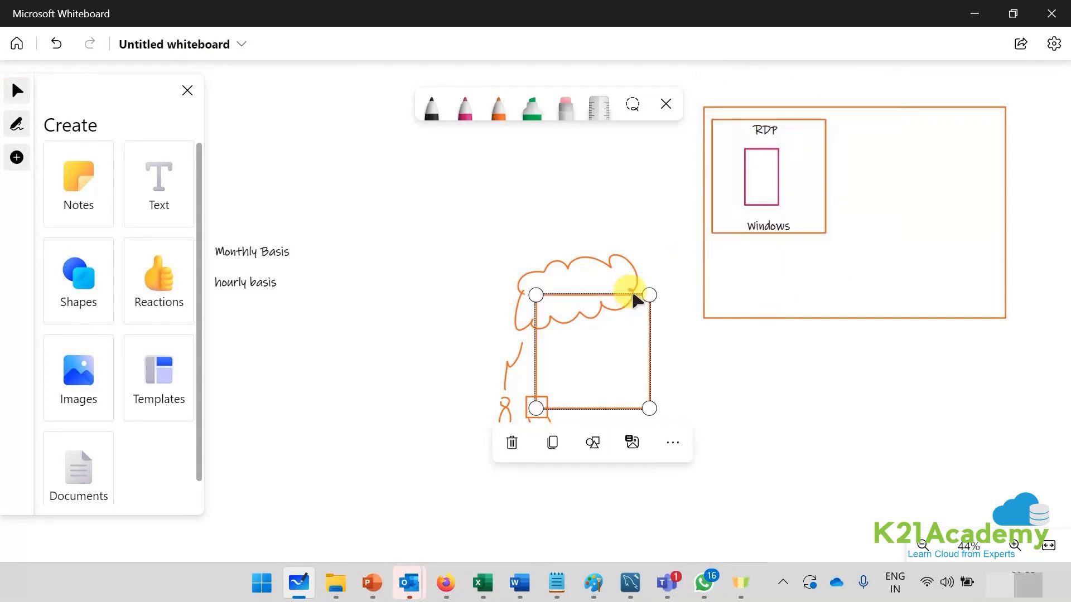
{"action": "left_click_drag", "start_coordinate": [634, 299], "coordinate": [932, 125]}
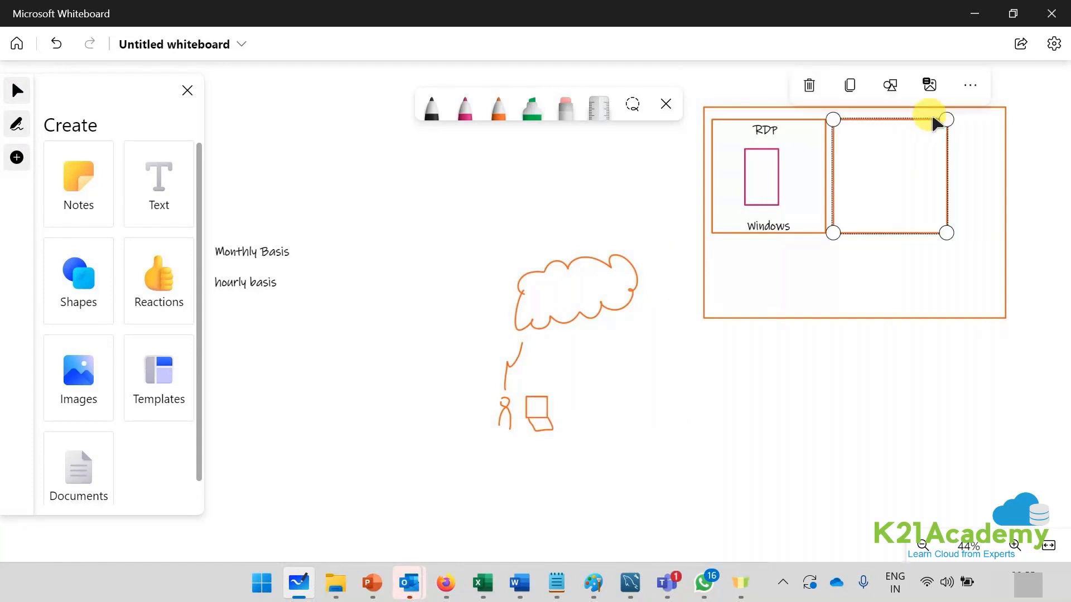
{"action": "left_click", "coordinate": [636, 511]}
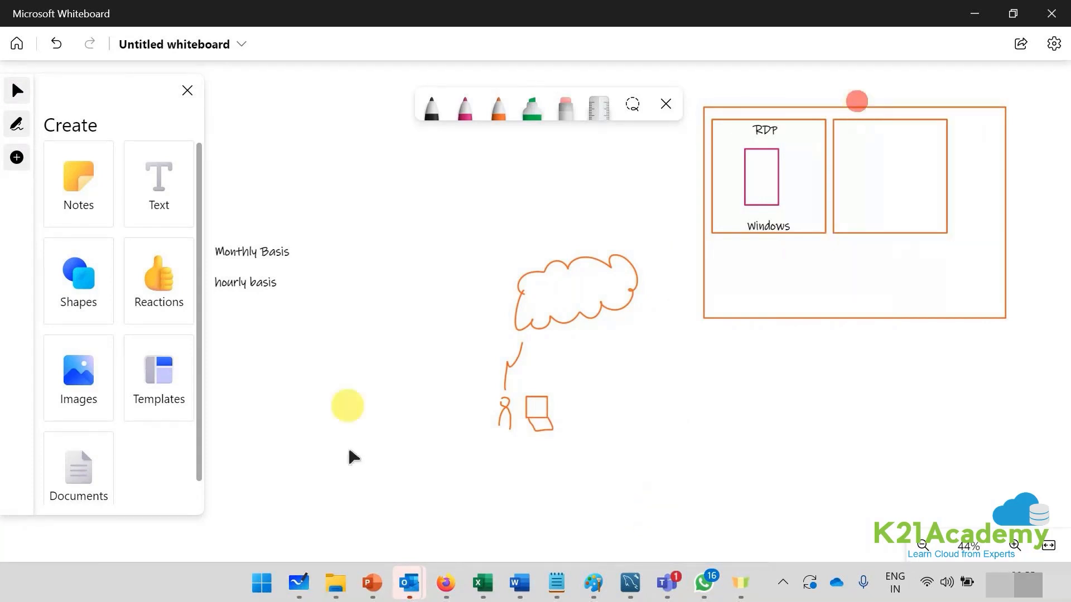
{"action": "left_click", "coordinate": [451, 595]}
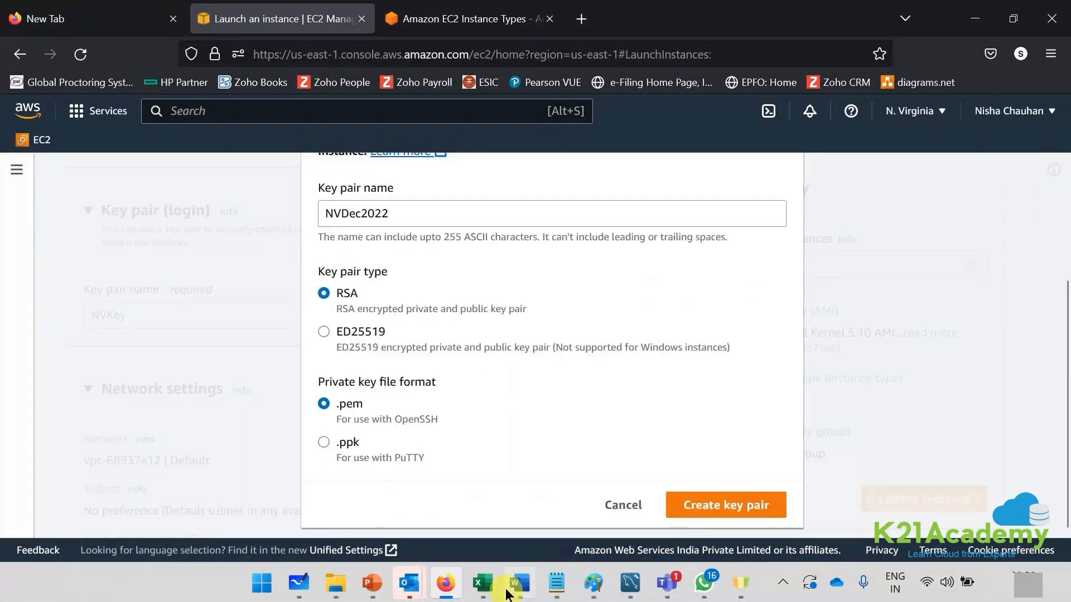
{"action": "left_click", "coordinate": [301, 588]}
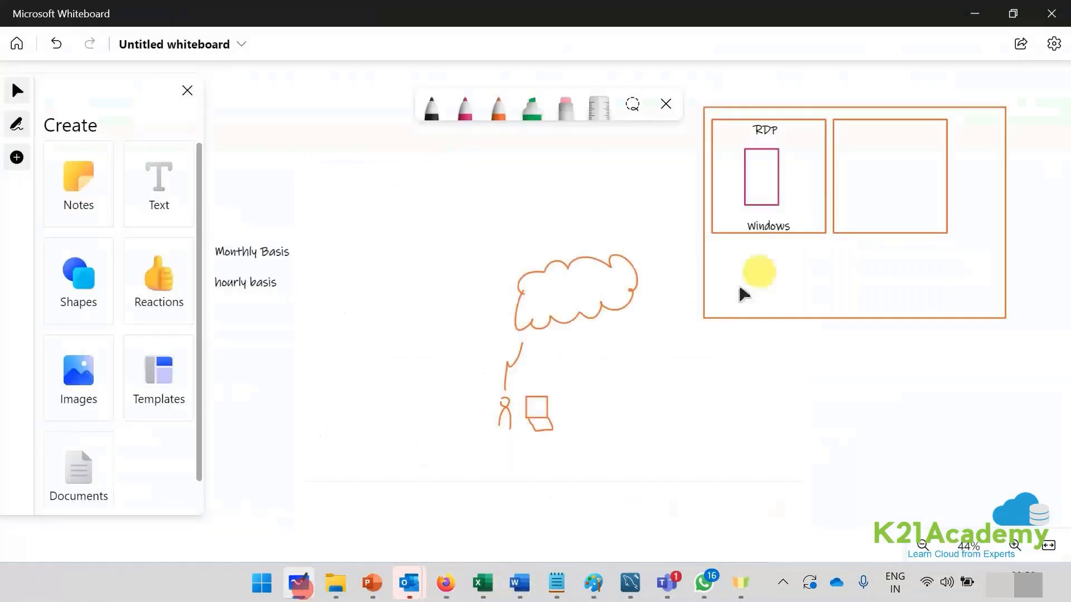
Draw an orange line from the cloud to a circled X at the large rectangle's edge, and label it IG
{"action": "left_click", "coordinate": [499, 105]}
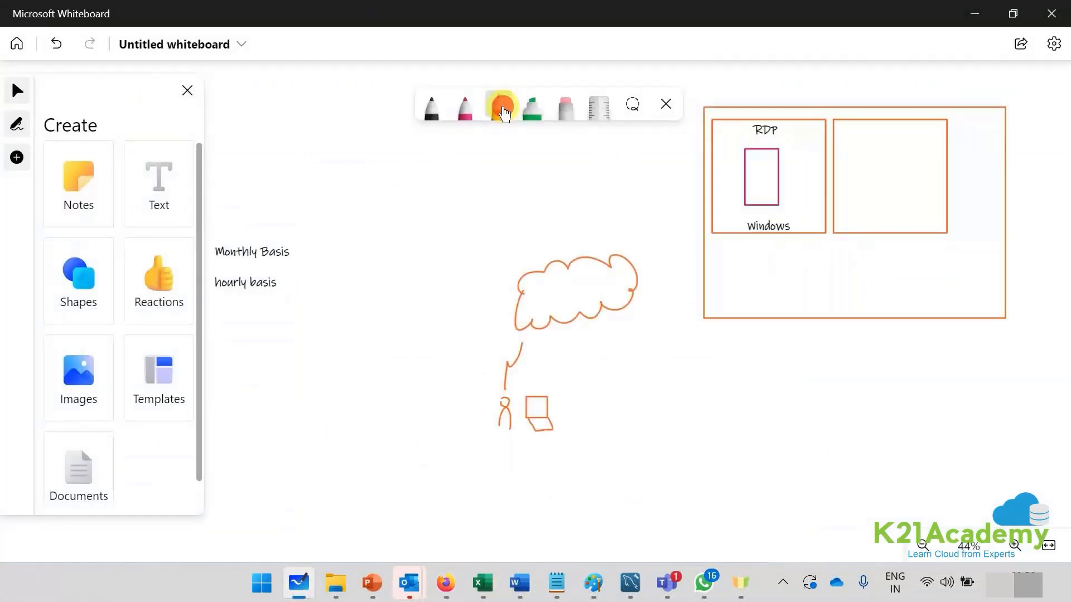
{"action": "mouse_move", "coordinate": [612, 255]}
{"action": "left_mouse_down"}
{"action": "mouse_move", "coordinate": [688, 207]}
{"action": "mouse_move", "coordinate": [696, 222]}
{"action": "mouse_move", "coordinate": [681, 230]}
{"action": "mouse_move", "coordinate": [683, 212]}
{"action": "left_mouse_up"}
{"action": "left_click", "coordinate": [686, 219]}
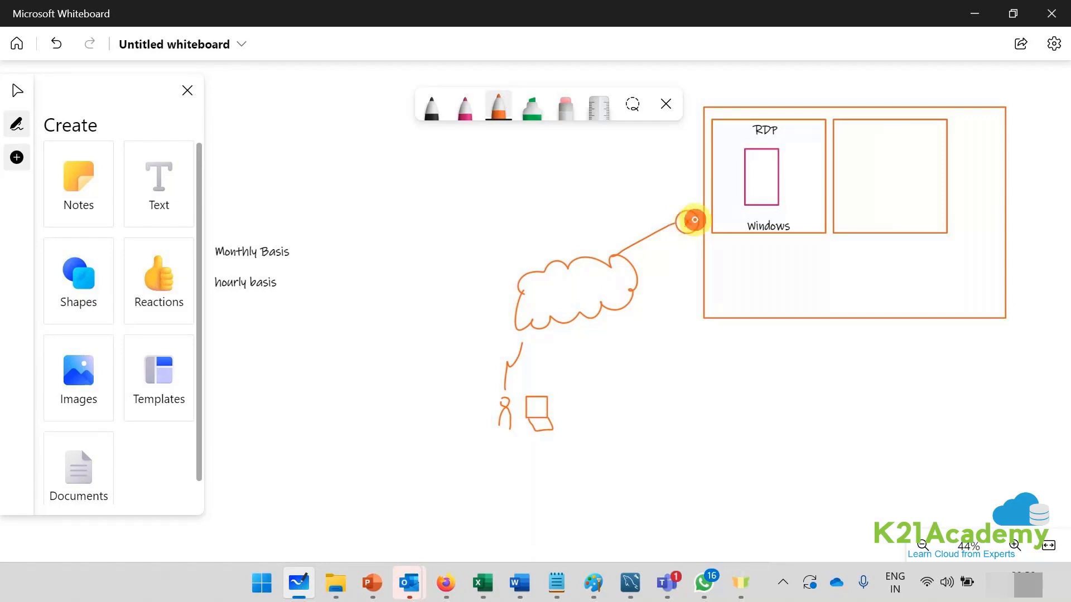
{"action": "mouse_move", "coordinate": [695, 221]}
{"action": "left_mouse_down"}
{"action": "mouse_move", "coordinate": [684, 251]}
{"action": "mouse_move", "coordinate": [694, 246]}
{"action": "left_mouse_up"}
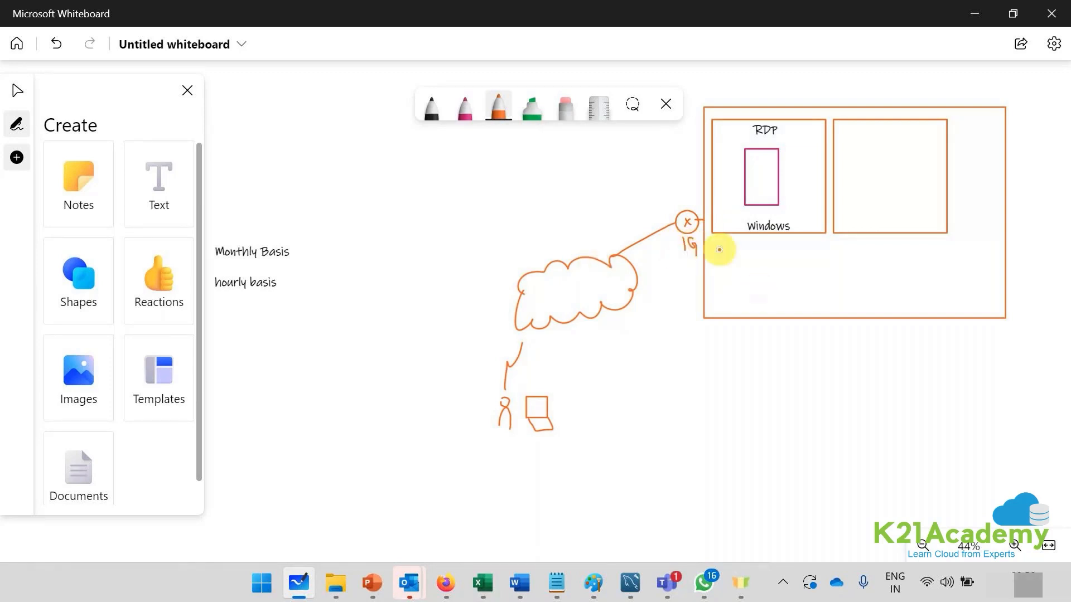
Draw a smaller orange rectangle below the Windows square and place a copy of it below the empty square
{"action": "mouse_move", "coordinate": [719, 248]}
{"action": "left_mouse_down"}
{"action": "mouse_move", "coordinate": [727, 299]}
{"action": "mouse_move", "coordinate": [820, 256]}
{"action": "mouse_move", "coordinate": [722, 246]}
{"action": "left_mouse_up"}
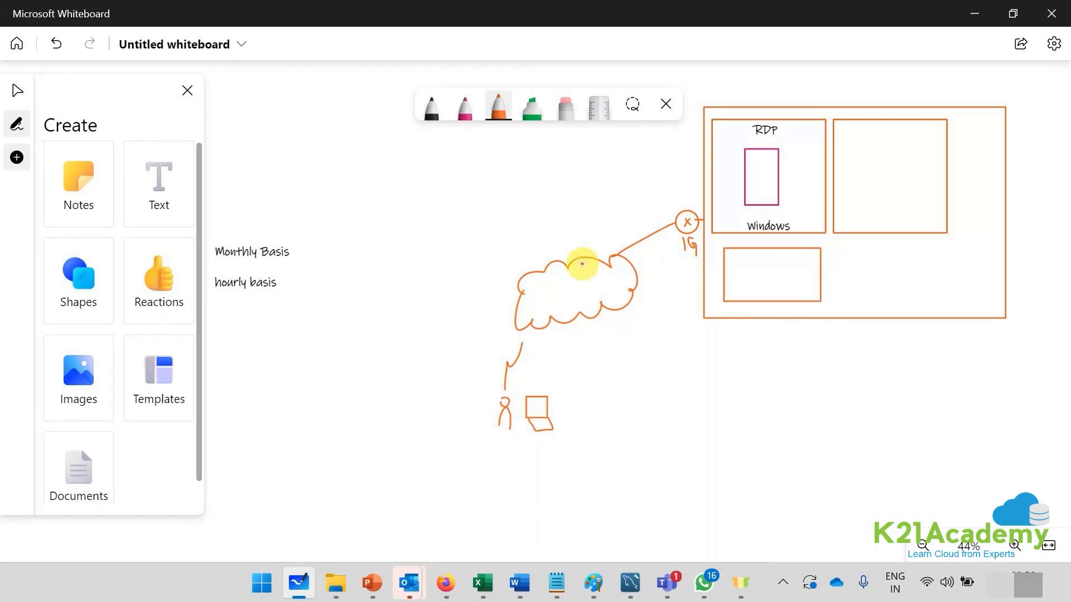
{"action": "left_click", "coordinate": [18, 90]}
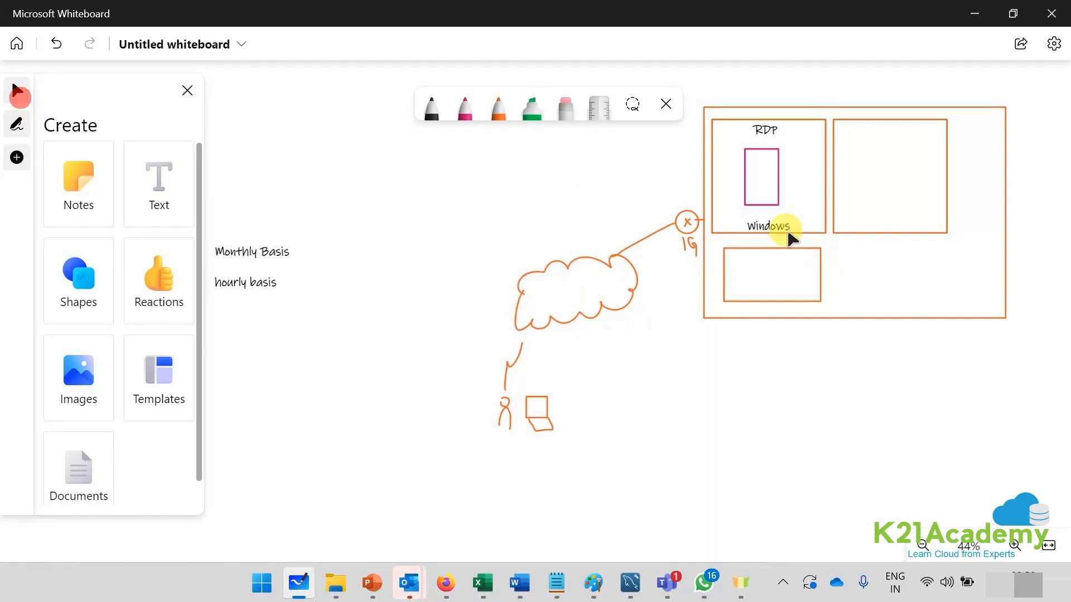
{"action": "left_click", "coordinate": [778, 248]}
{"action": "left_click_drag", "start_coordinate": [779, 248], "coordinate": [772, 246]}
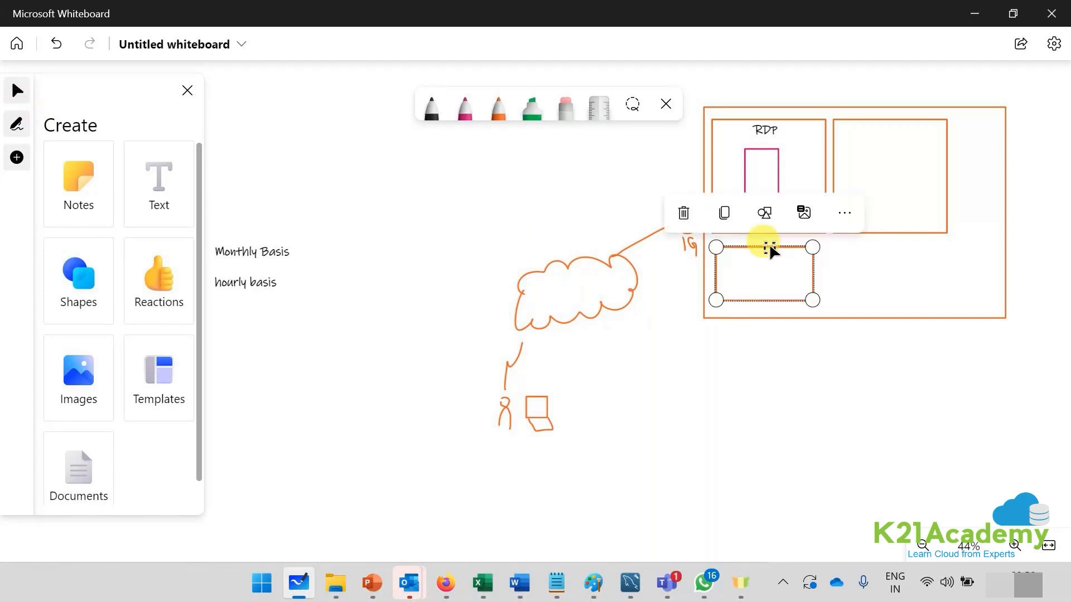
{"action": "key", "text": "ctrl+c"}
{"action": "key", "text": "ctrl+v"}
{"action": "left_click_drag", "start_coordinate": [593, 301], "coordinate": [890, 242]}
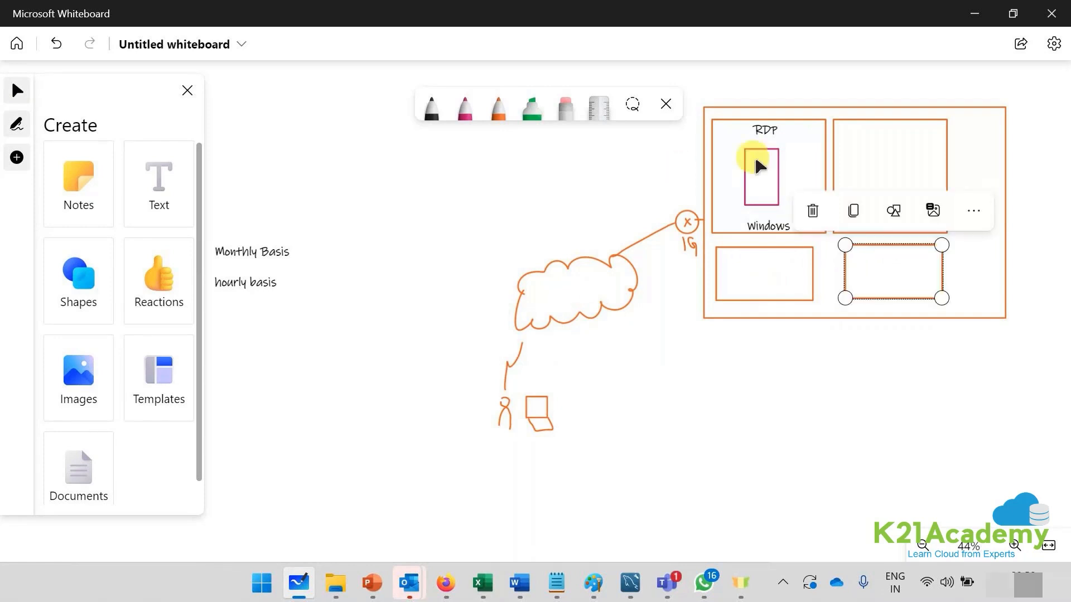
Shift the pink rectangle to the left in the Windows square, shrink it, and place a copy on the square's right side
{"action": "left_click", "coordinate": [771, 149]}
{"action": "mouse_move", "coordinate": [775, 152]}
{"action": "left_mouse_down"}
{"action": "mouse_move", "coordinate": [757, 147]}
{"action": "mouse_move", "coordinate": [755, 127]}
{"action": "mouse_move", "coordinate": [767, 135]}
{"action": "left_mouse_up"}
{"action": "left_click", "coordinate": [492, 192]}
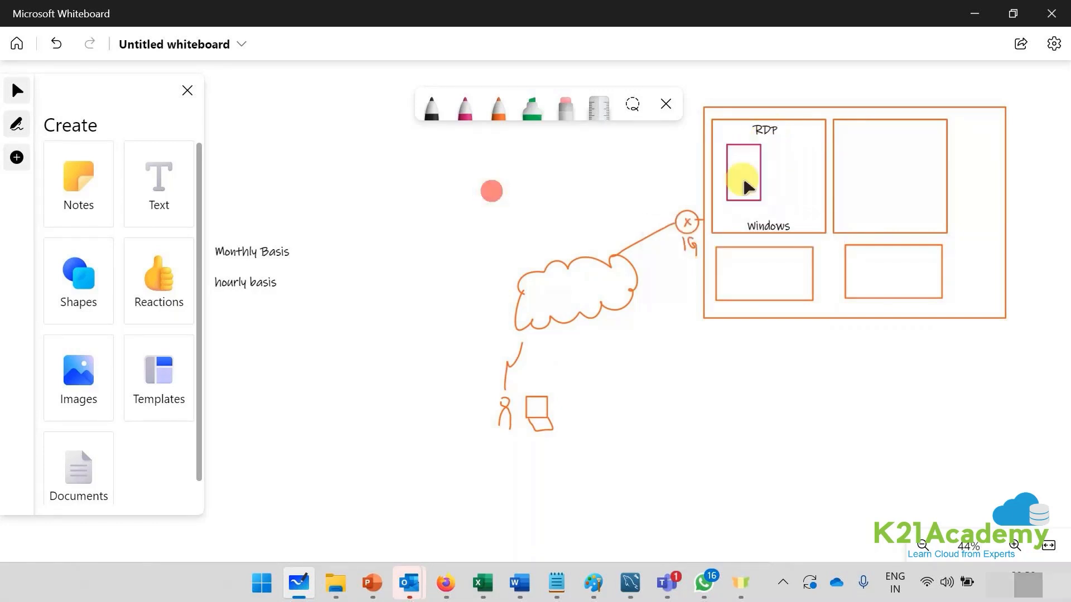
{"action": "left_click", "coordinate": [753, 194]}
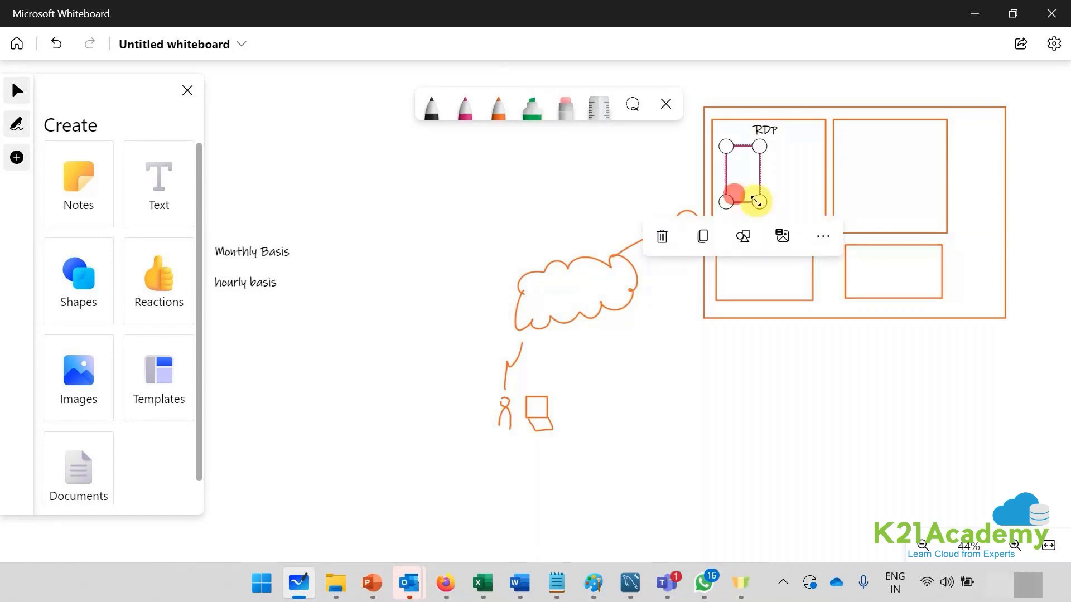
{"action": "left_click_drag", "start_coordinate": [756, 201], "coordinate": [739, 183]}
{"action": "key", "text": "ctrl+c"}
{"action": "key", "text": "ctrl+v"}
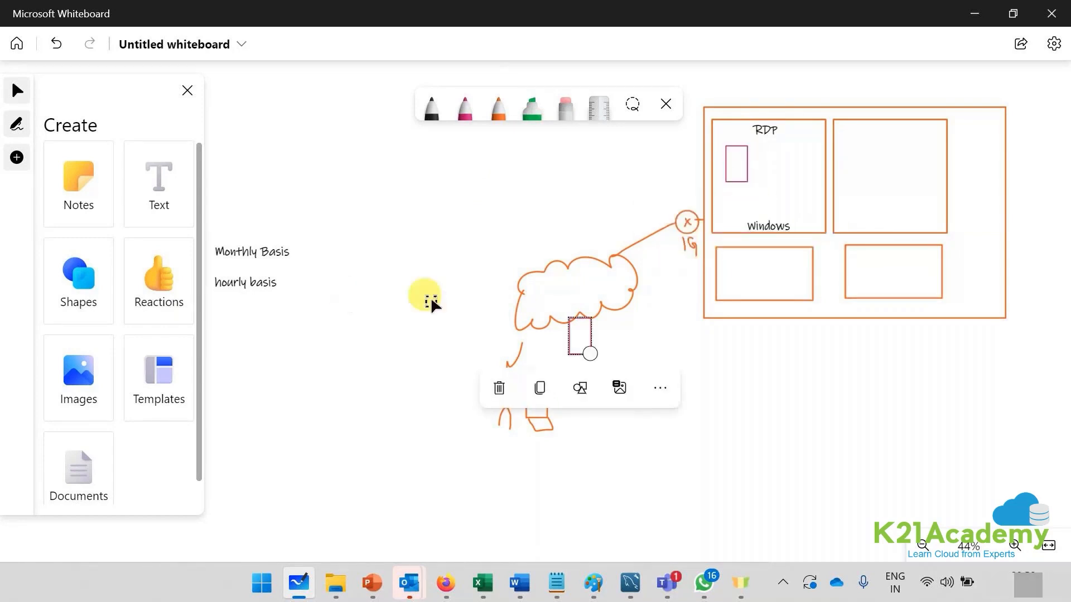
{"action": "left_click_drag", "start_coordinate": [580, 334], "coordinate": [771, 139]}
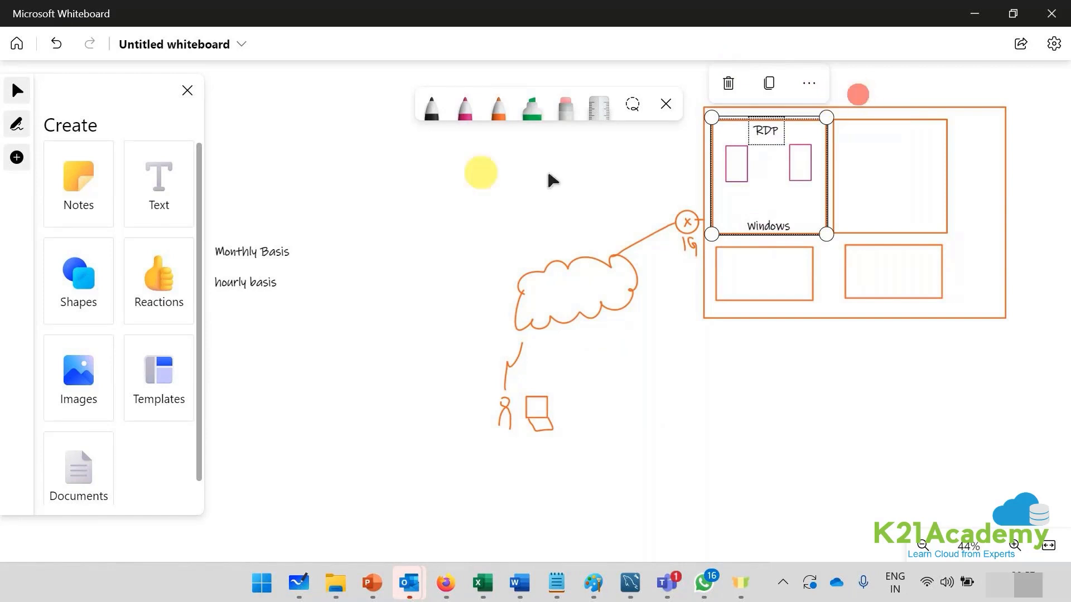
Label the second pink rectangle with the text ssh directly below it
{"action": "left_click", "coordinate": [158, 199]}
{"action": "left_click", "coordinate": [787, 188]}
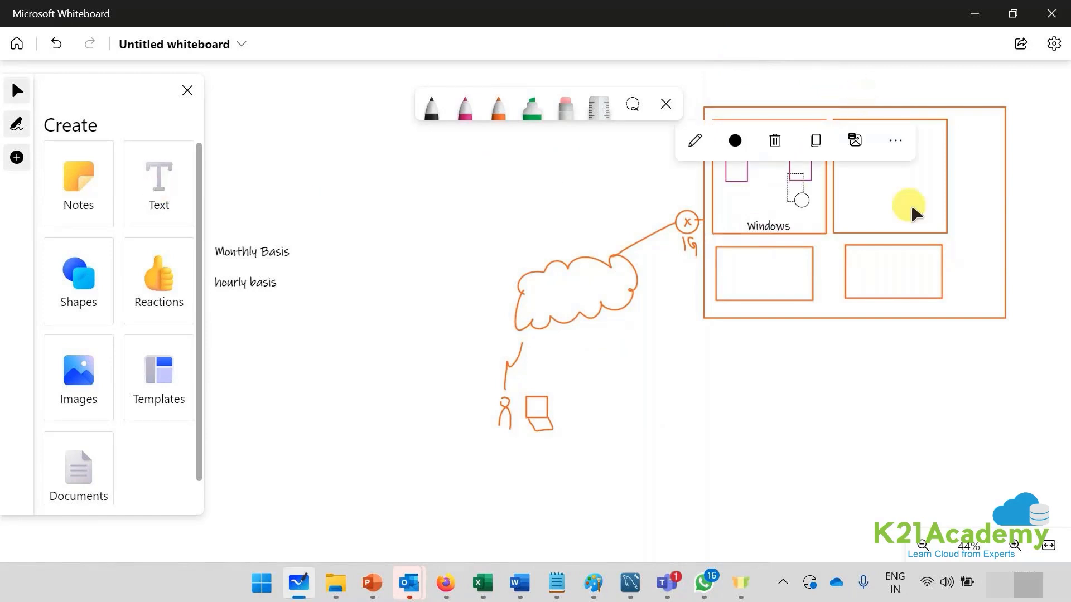
{"action": "type", "text": "ssh"}
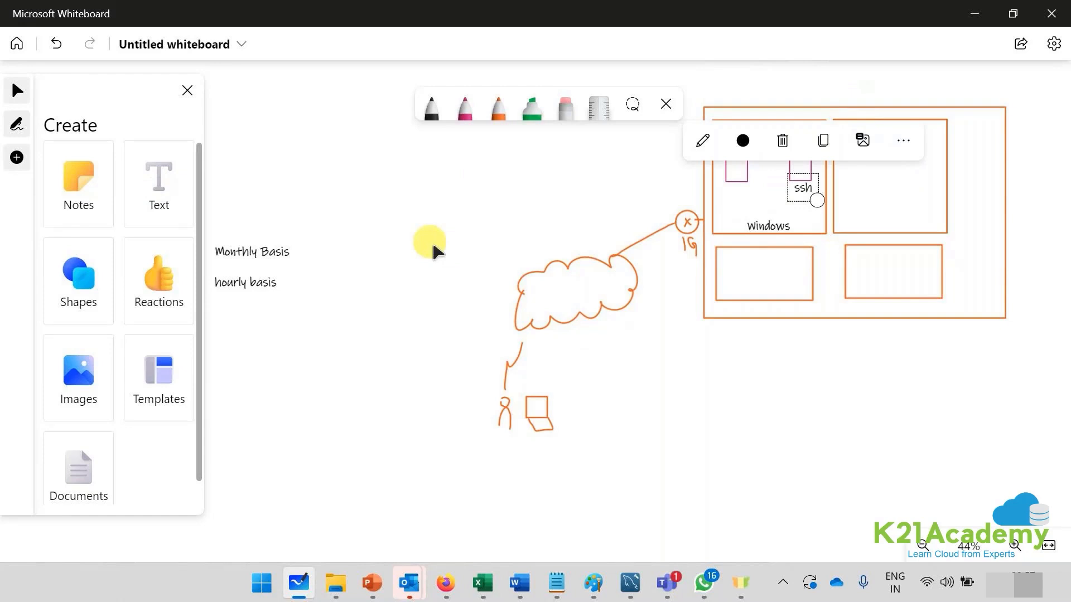
{"action": "left_click", "coordinate": [430, 236]}
Add a two-line text to the right of the laptop sketch reading "RDP - 3389" and "SSH - 22"
{"action": "left_click", "coordinate": [174, 211]}
{"action": "left_click", "coordinate": [630, 408]}
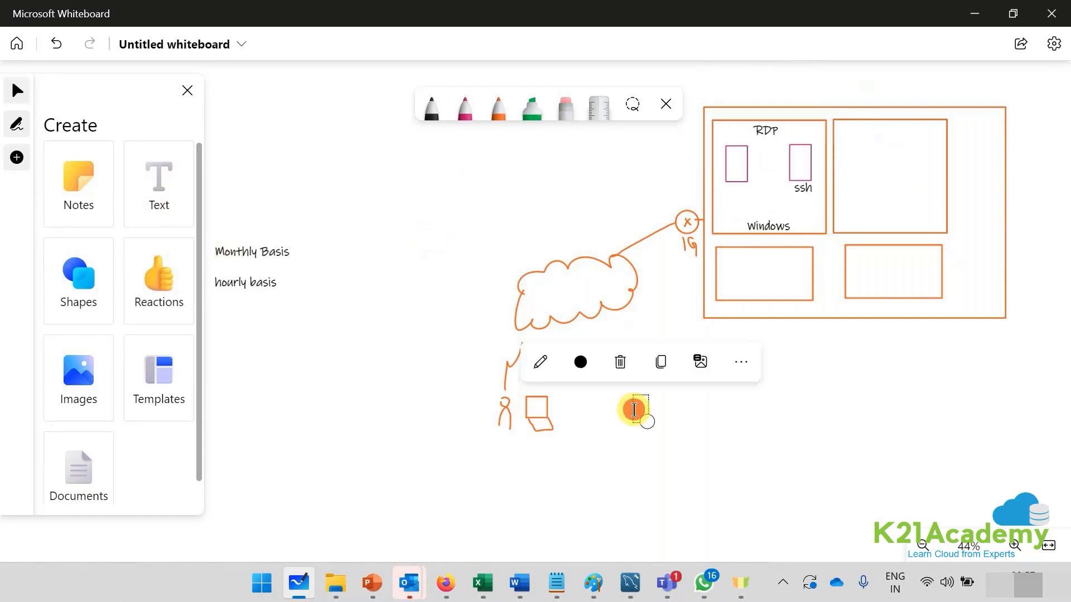
{"action": "type", "text": "RDP"}
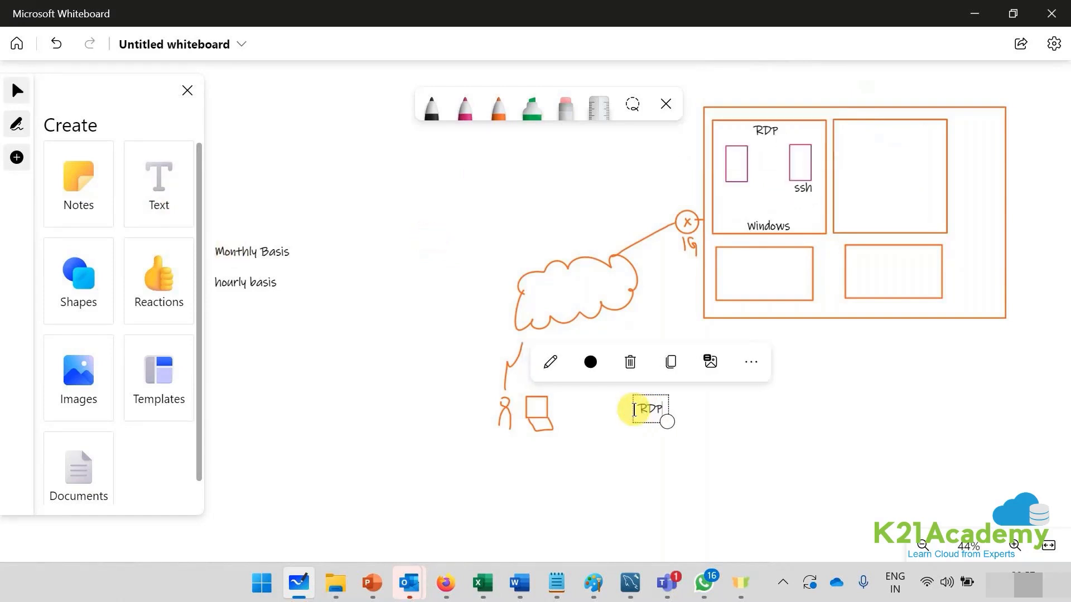
{"action": "type", "text": " - 3389"}
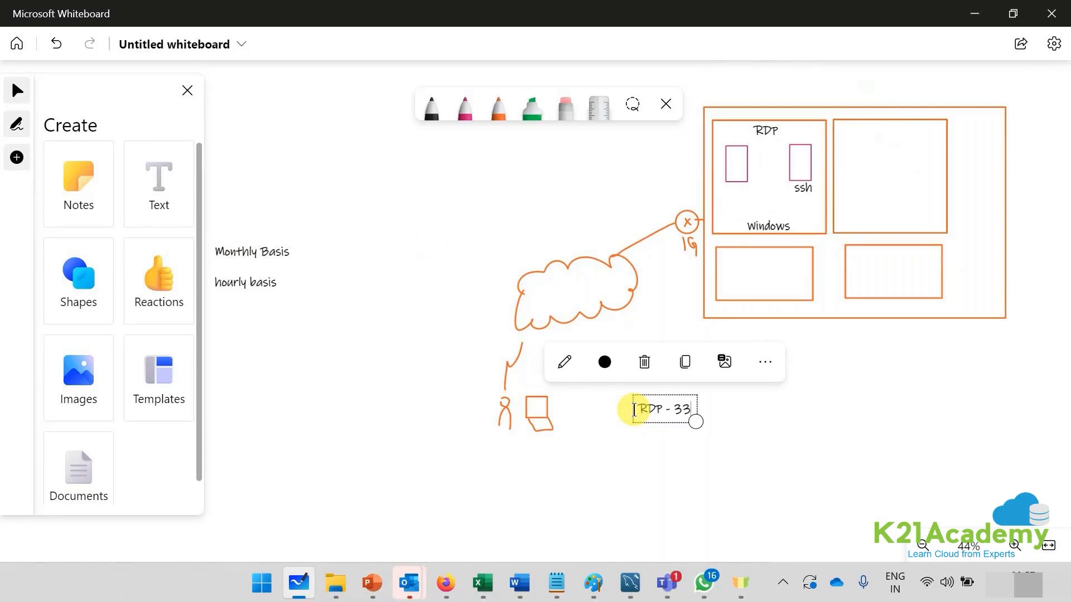
{"action": "key", "text": "Return"}
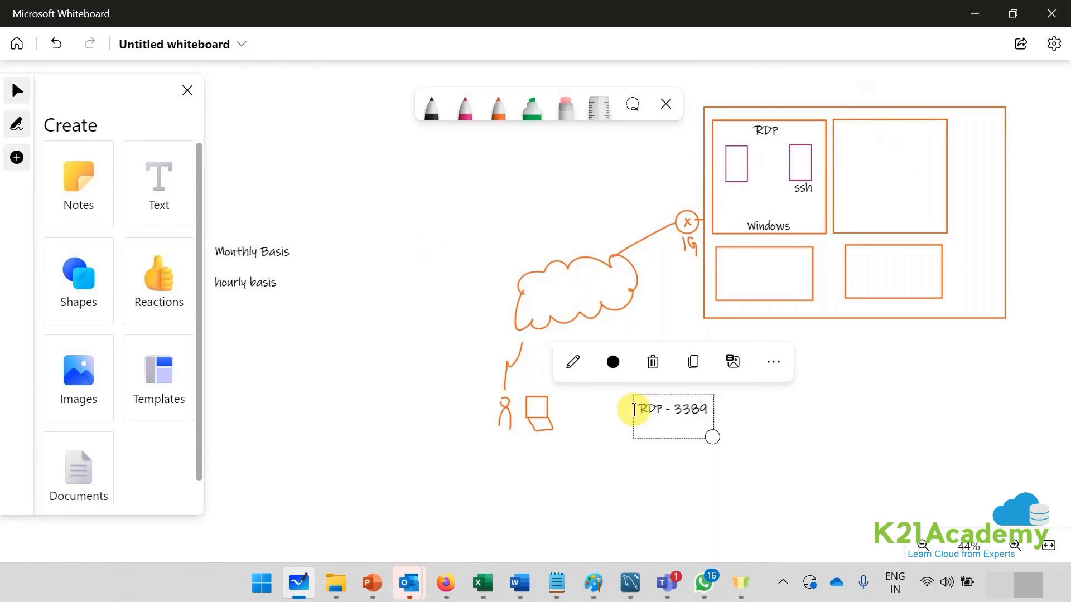
{"action": "type", "text": "SSH - 22"}
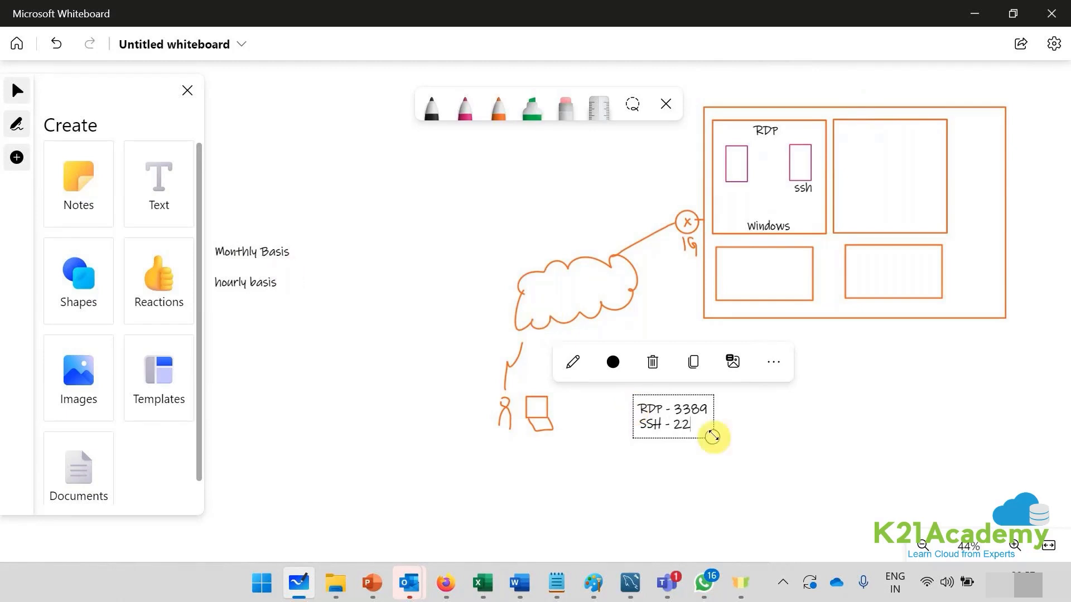
Add the text "REmote Desktop Client" below the large orange rectangle
{"action": "left_click", "coordinate": [155, 197]}
{"action": "left_click", "coordinate": [804, 361]}
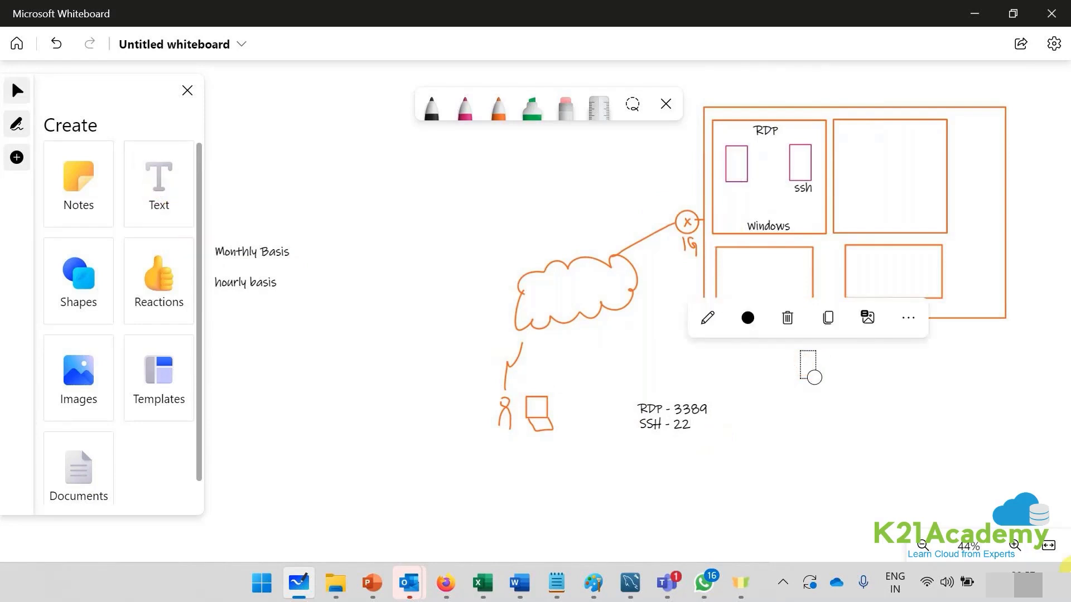
{"action": "type", "text": "REmod"}
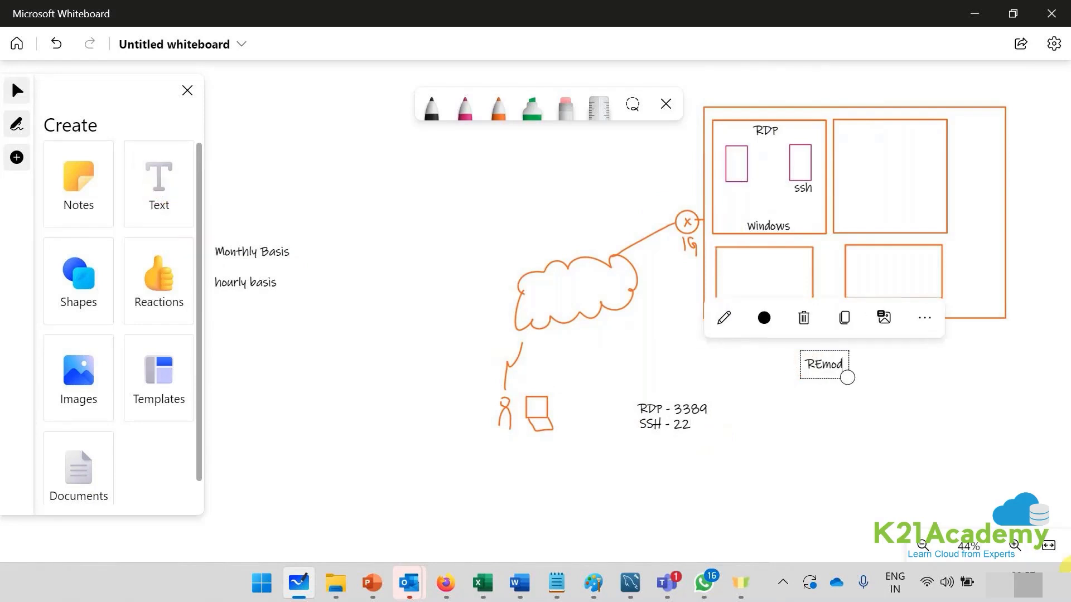
{"action": "key", "text": "BackSpace"}
{"action": "type", "text": "te Des"}
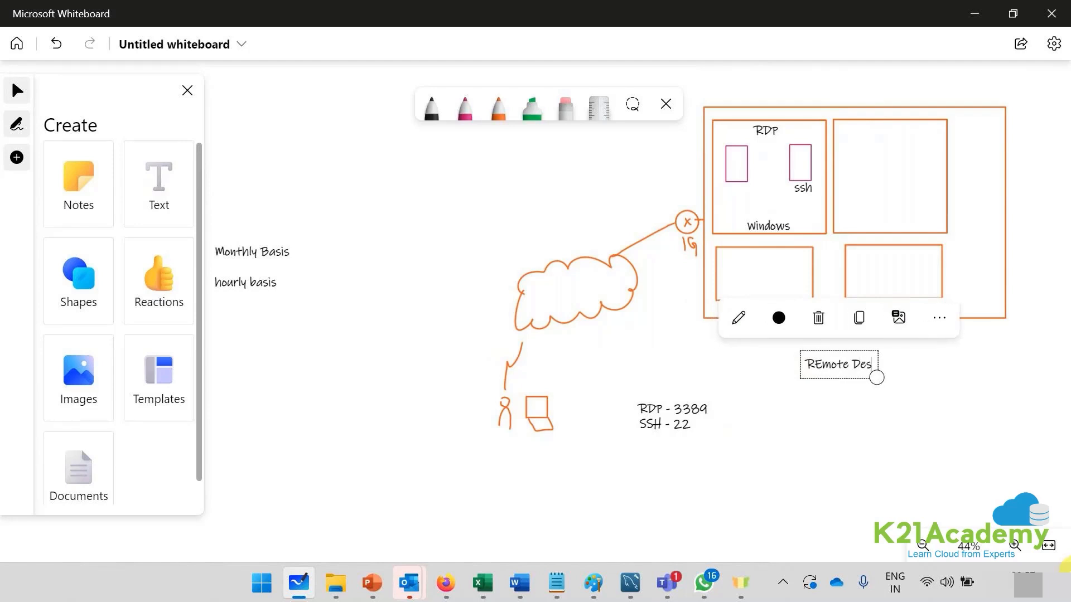
{"action": "type", "text": "ktop Client"}
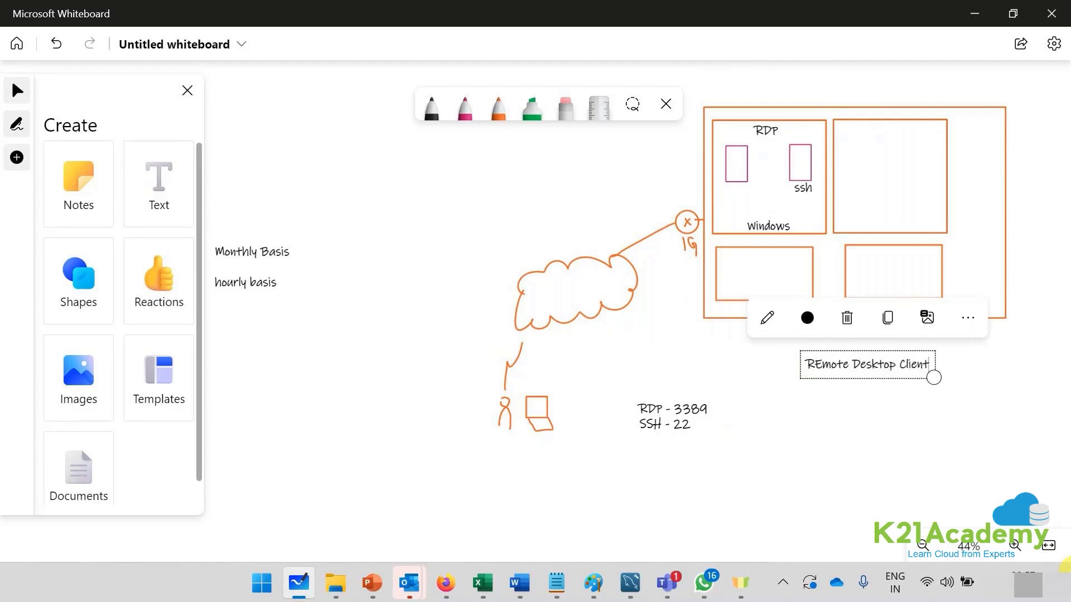
{"action": "left_click", "coordinate": [883, 467]}
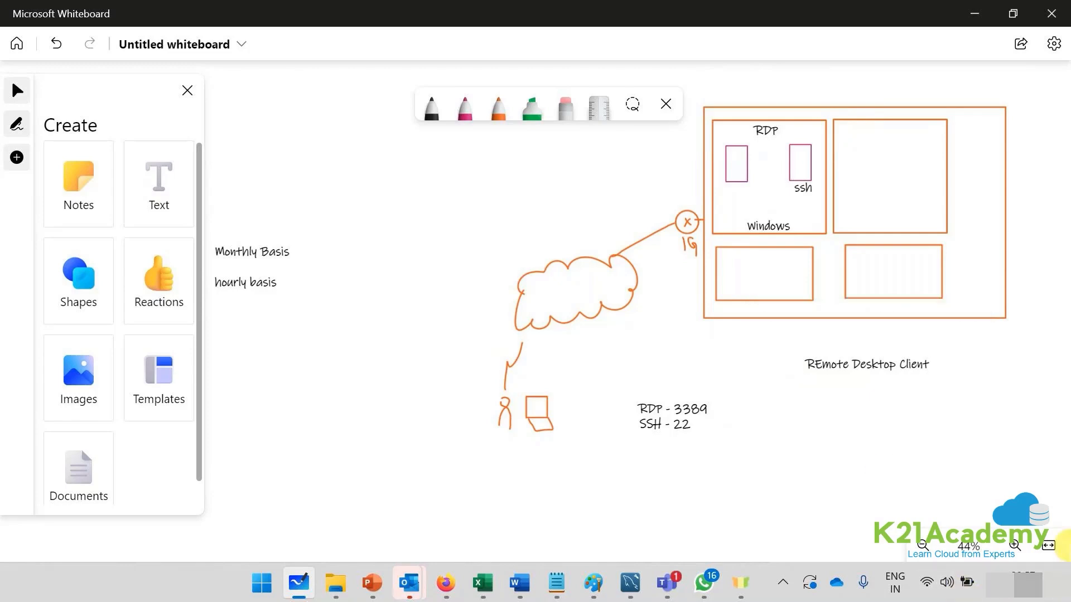
Run mstsc to show the Remote Desktop Connection window, move it clear of the diagram, and close it
{"action": "key", "text": "super+r"}
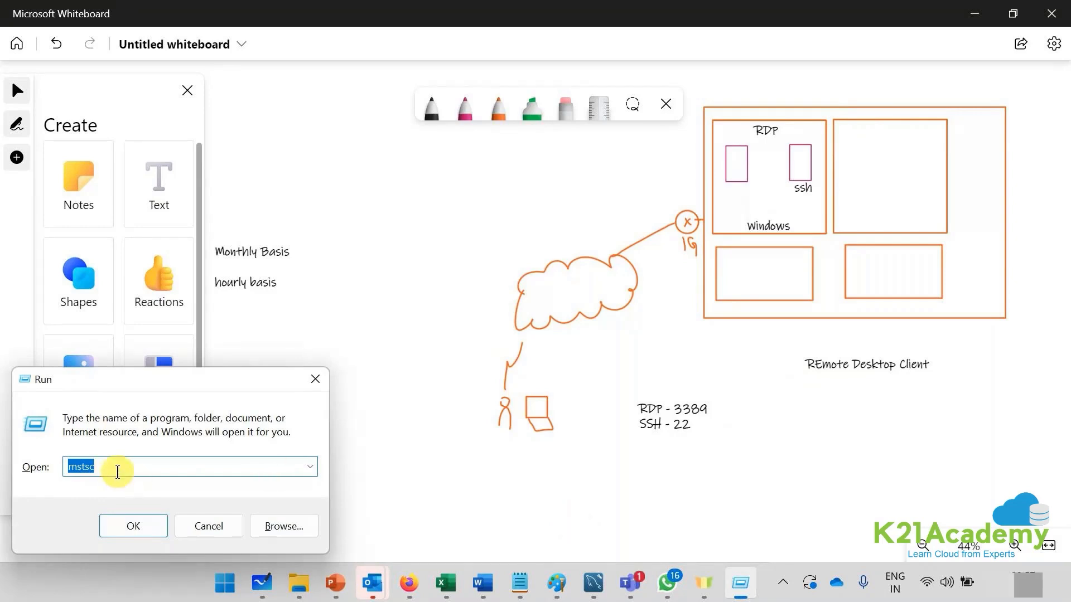
{"action": "left_click", "coordinate": [131, 524]}
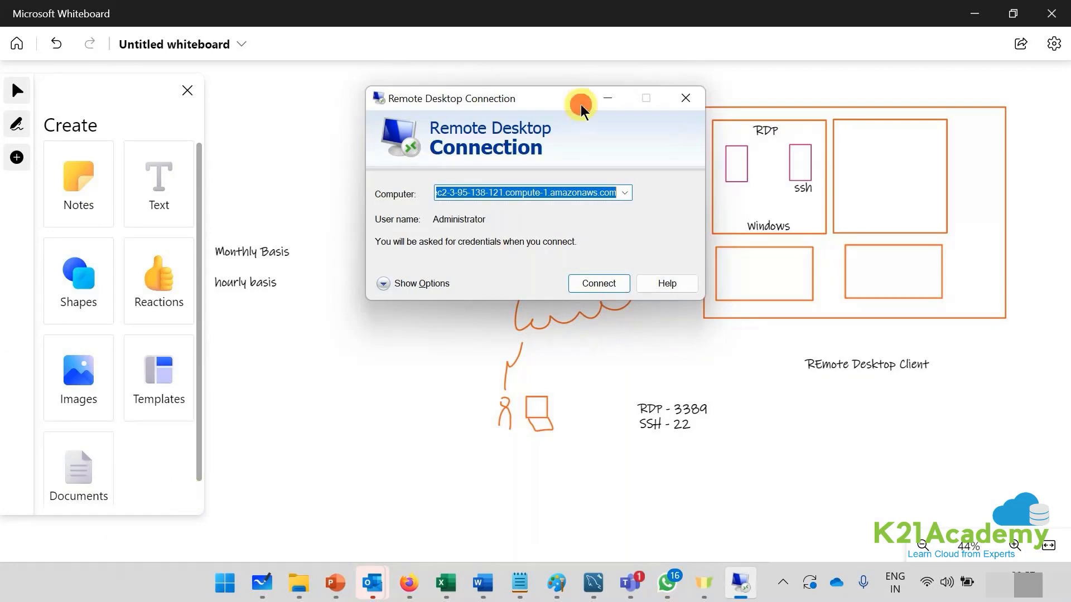
{"action": "mouse_move", "coordinate": [582, 103]}
{"action": "left_mouse_down"}
{"action": "mouse_move", "coordinate": [350, 246]}
{"action": "mouse_move", "coordinate": [304, 219]}
{"action": "left_mouse_up"}
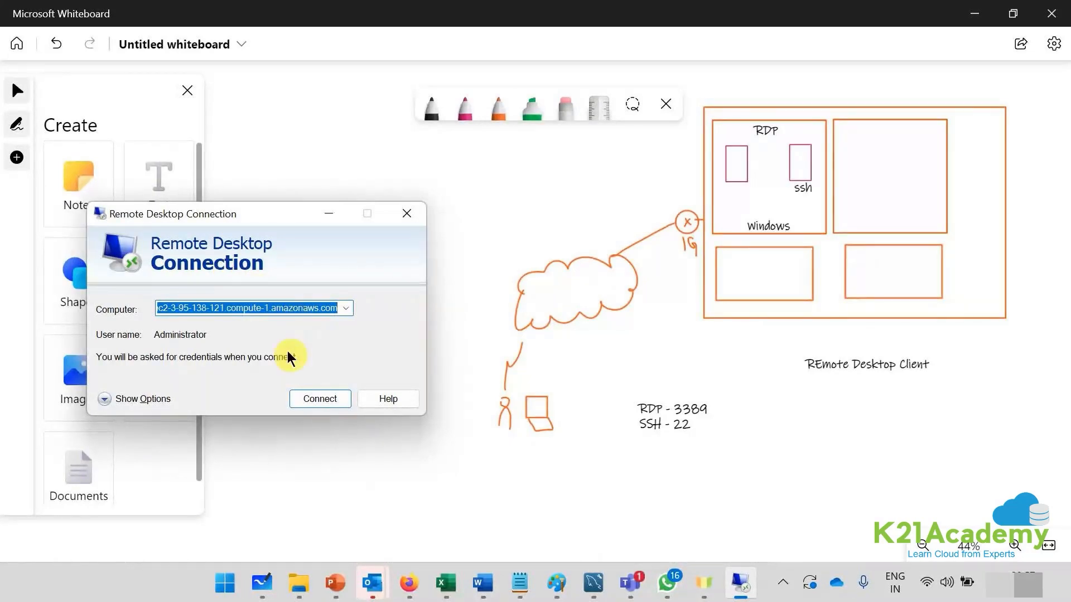
{"action": "left_click", "coordinate": [408, 214]}
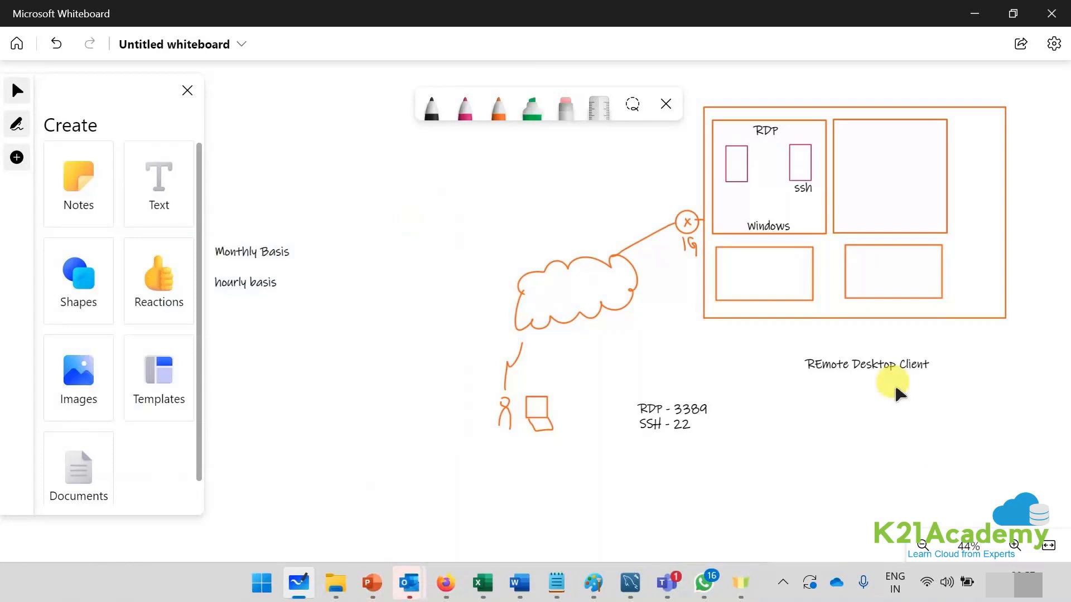
Move the remote desktop text beside "RDP - 3389" and correct its spelling to "Remote Desktop Client"
{"action": "left_click", "coordinate": [839, 372]}
{"action": "mouse_move", "coordinate": [839, 373]}
{"action": "left_mouse_down"}
{"action": "mouse_move", "coordinate": [783, 392]}
{"action": "mouse_move", "coordinate": [764, 424]}
{"action": "left_mouse_up"}
{"action": "left_click", "coordinate": [746, 404]}
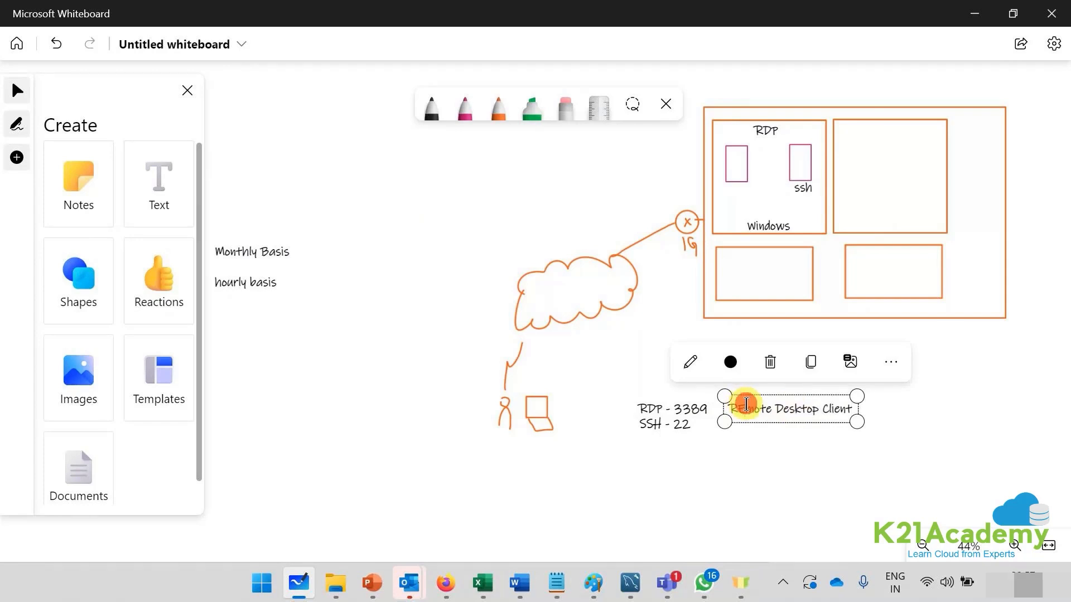
{"action": "key", "text": "BackSpace"}
{"action": "type", "text": "e"}
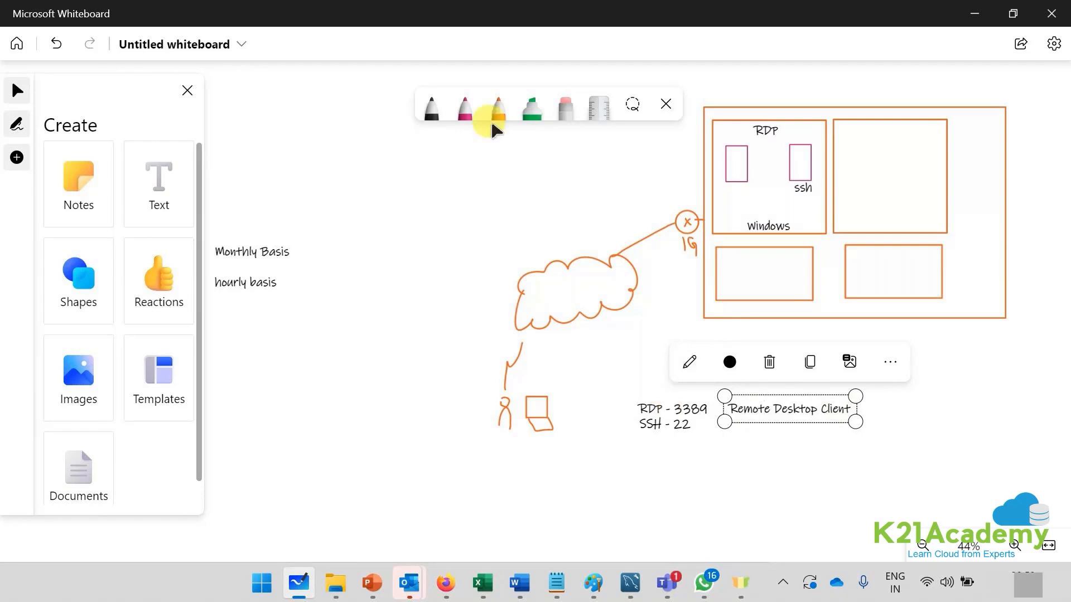
Draw a pink arrow from below "SSH - 22" and add the text "Putty / MobaxTerm" at its tip
{"action": "left_click", "coordinate": [466, 109]}
{"action": "left_click_drag", "start_coordinate": [682, 430], "coordinate": [706, 458]}
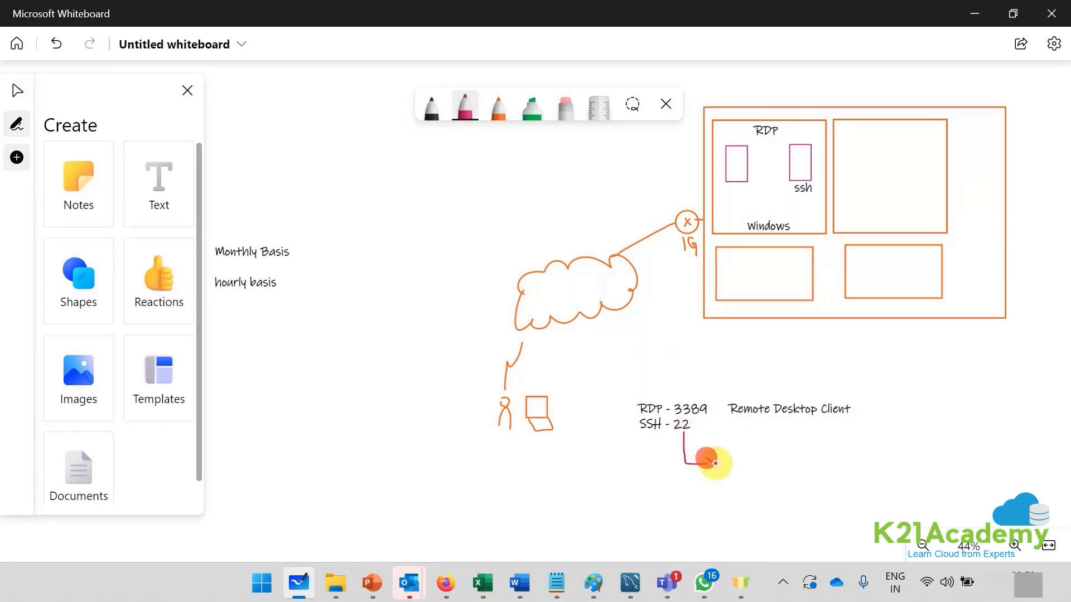
{"action": "left_click", "coordinate": [172, 205]}
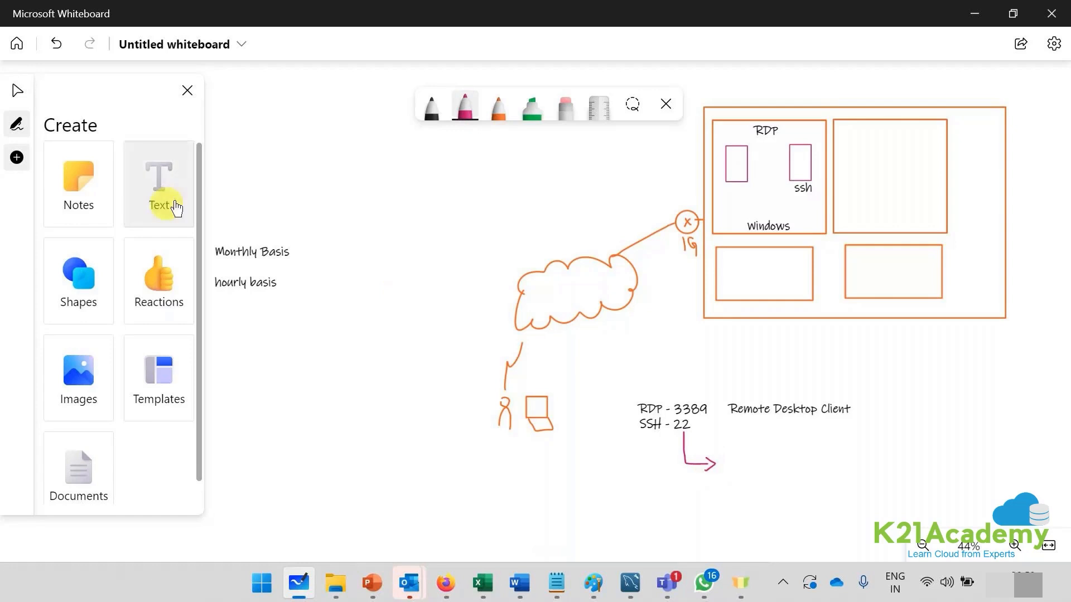
{"action": "left_click", "coordinate": [717, 459]}
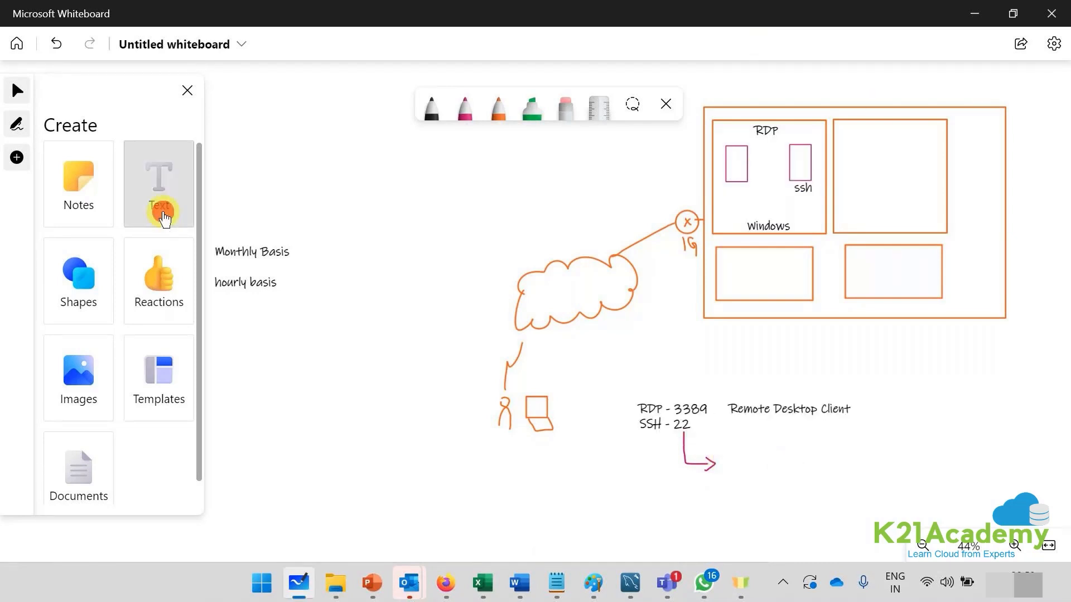
{"action": "left_click_drag", "start_coordinate": [722, 462], "coordinate": [731, 463]}
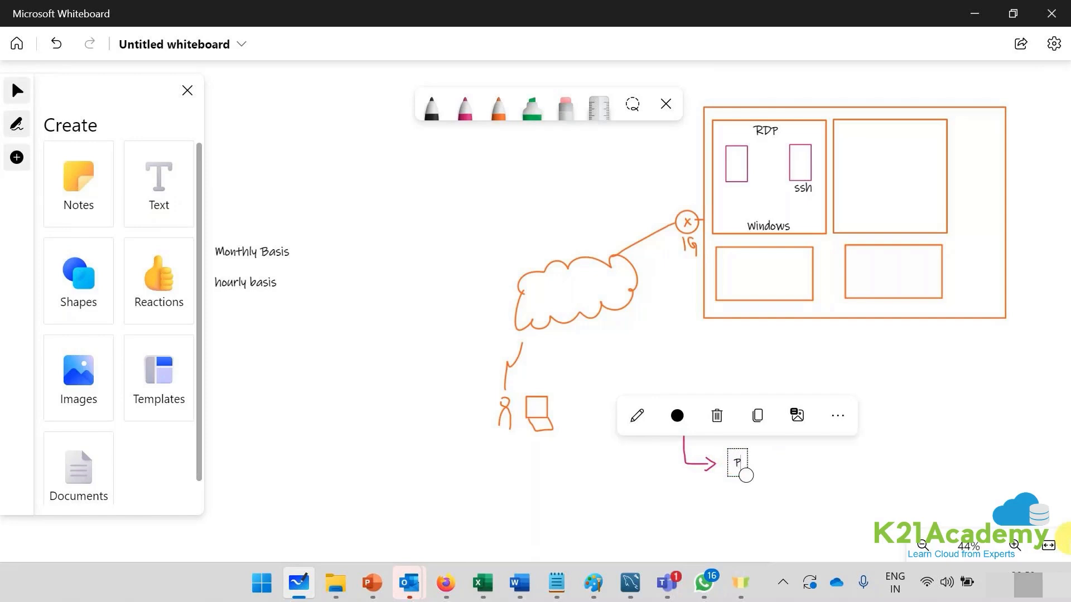
{"action": "type", "text": "Putty"}
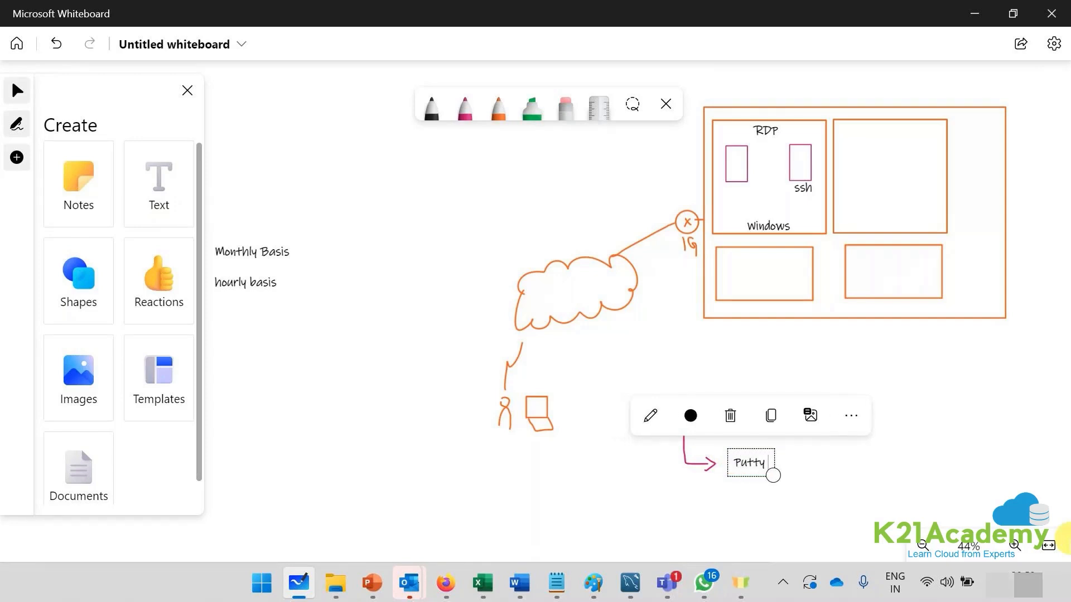
{"action": "type", "text": " / Moba"}
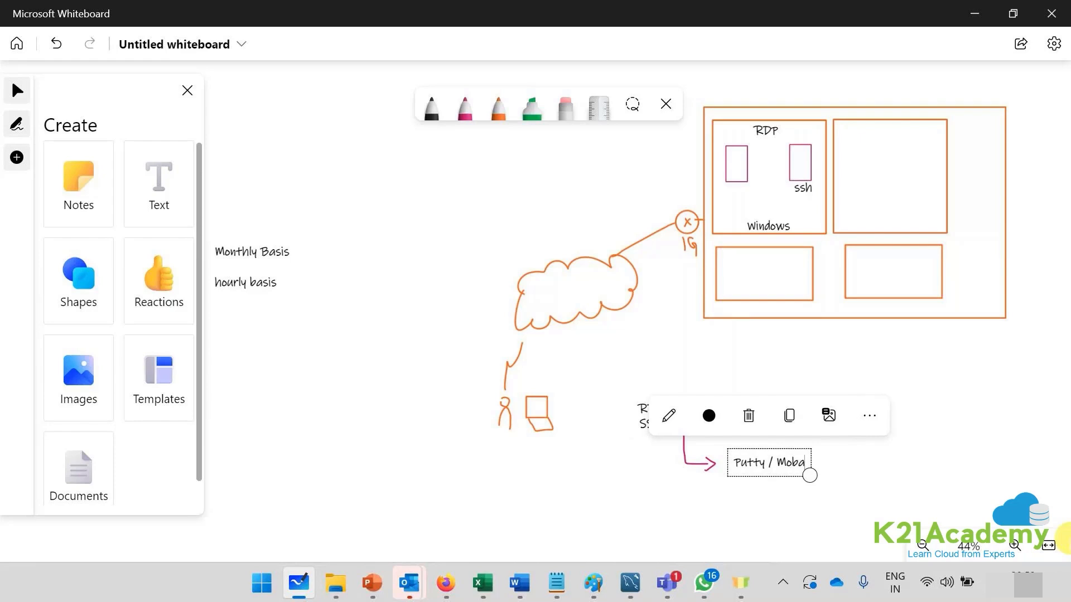
{"action": "type", "text": "xTerm"}
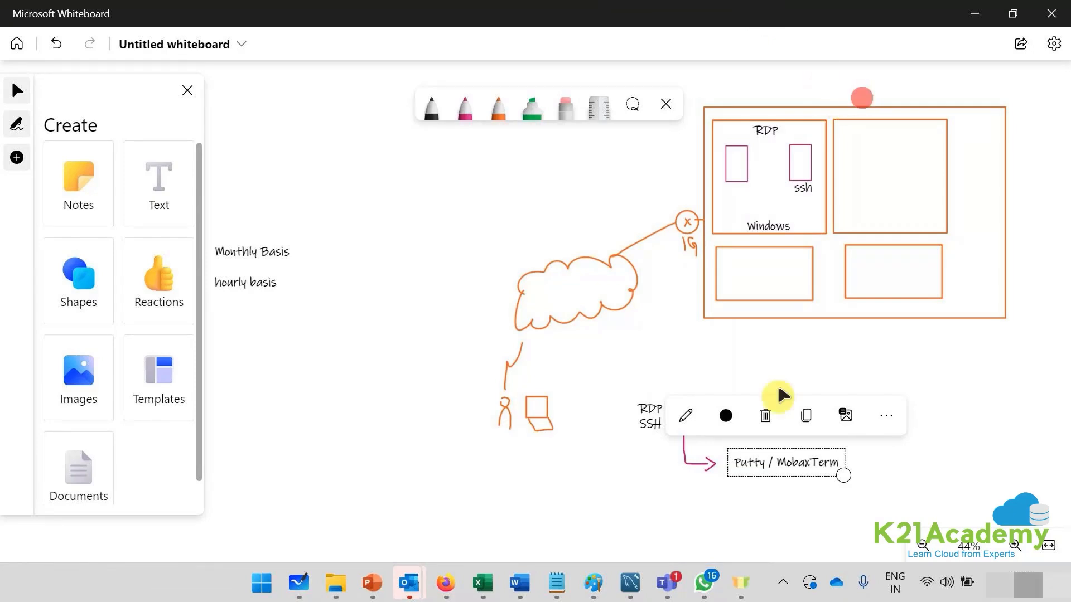
Draw a pink arrow down from "Putty" and add the text ".ppk" beneath it
{"action": "left_click", "coordinate": [465, 108]}
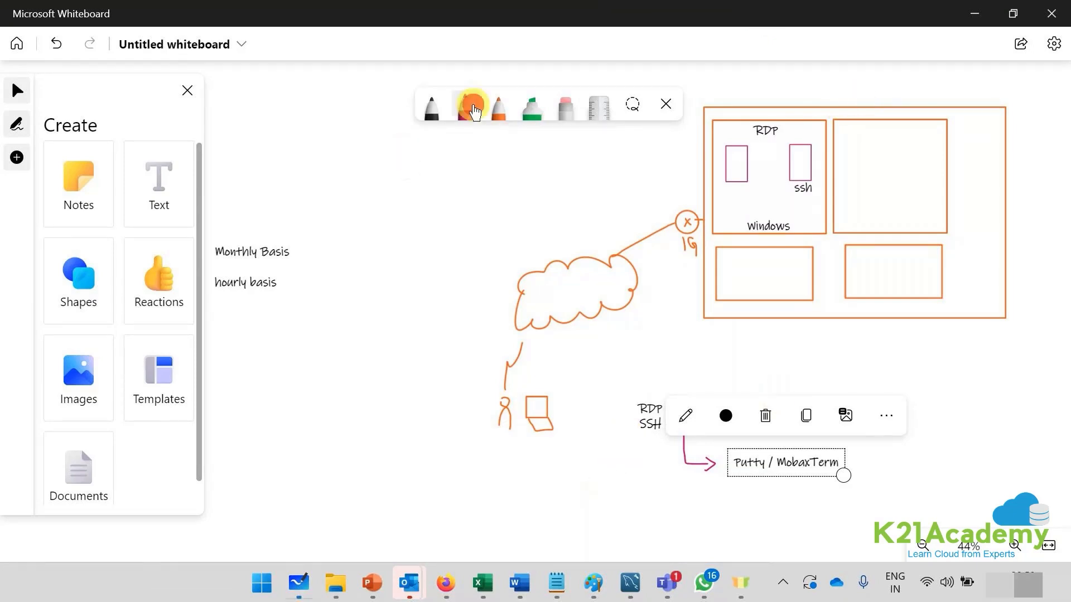
{"action": "mouse_move", "coordinate": [711, 462]}
{"action": "left_mouse_down"}
{"action": "mouse_move", "coordinate": [706, 471]}
{"action": "mouse_move", "coordinate": [754, 489]}
{"action": "left_mouse_up"}
{"action": "left_click", "coordinate": [143, 181]}
{"action": "left_click", "coordinate": [730, 504]}
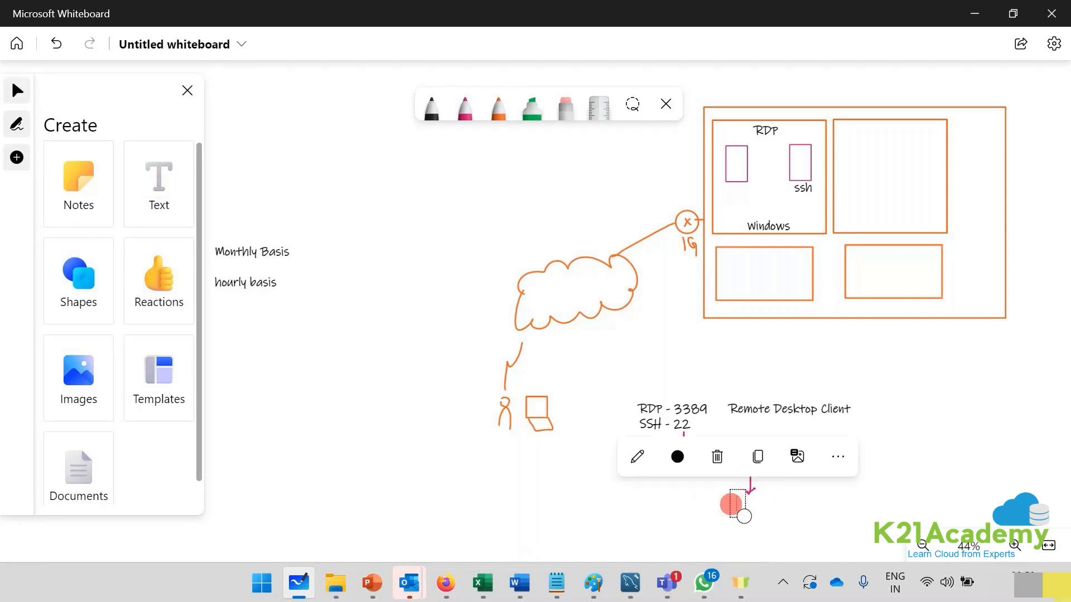
{"action": "type", "text": ".ppk"}
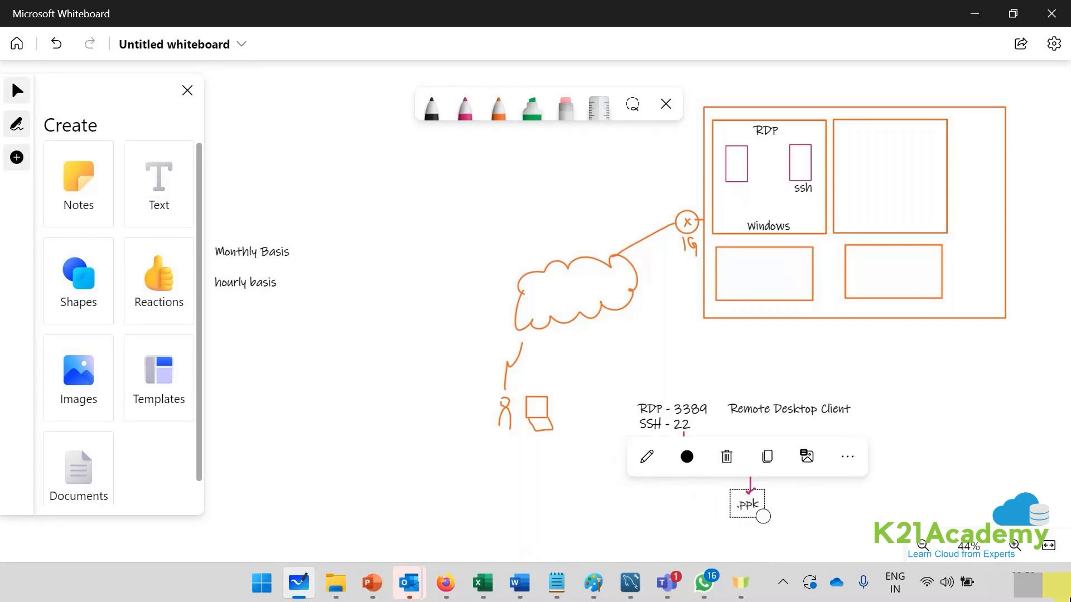
{"action": "left_click", "coordinate": [860, 539]}
{"action": "left_click", "coordinate": [748, 510]}
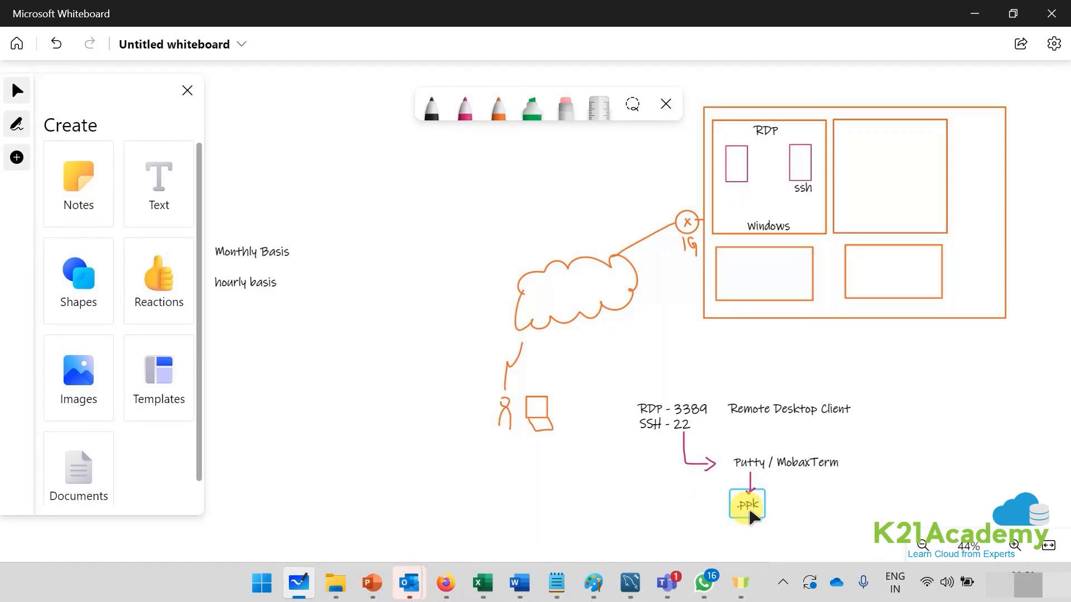
{"action": "left_click", "coordinate": [459, 198]}
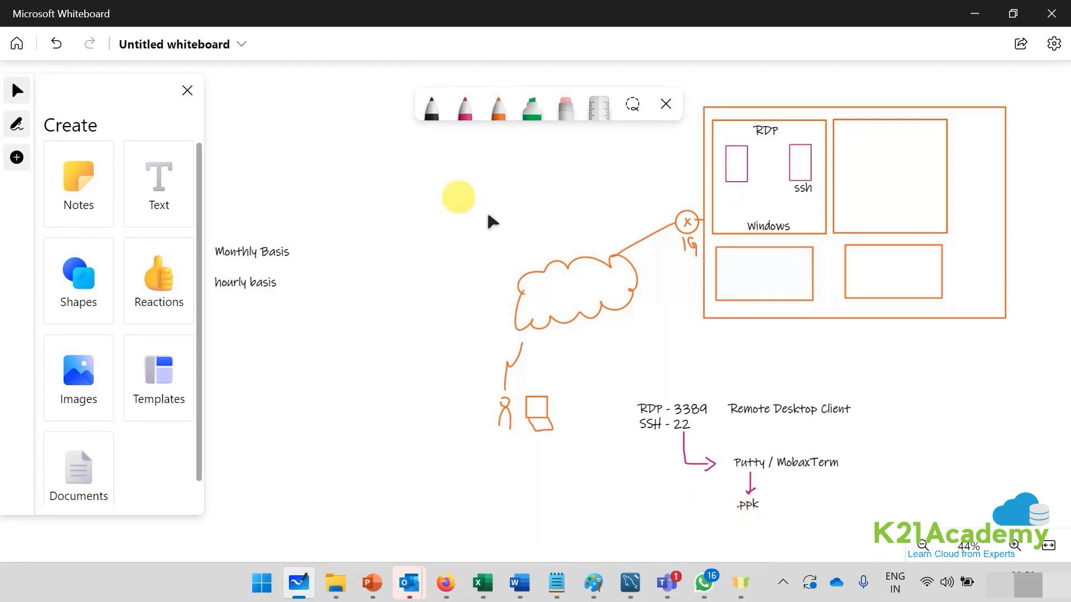
Add the text ".pem" below "MobaxTerm", link the two with a pink line, and underline "MobaxTerm"
{"action": "left_click", "coordinate": [158, 198]}
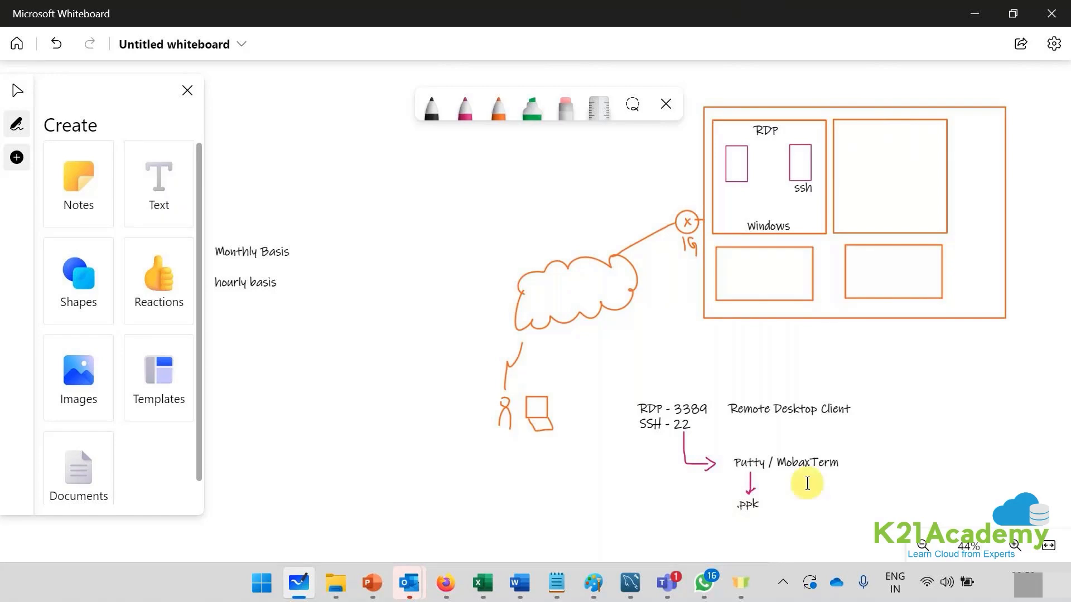
{"action": "left_click", "coordinate": [807, 482]}
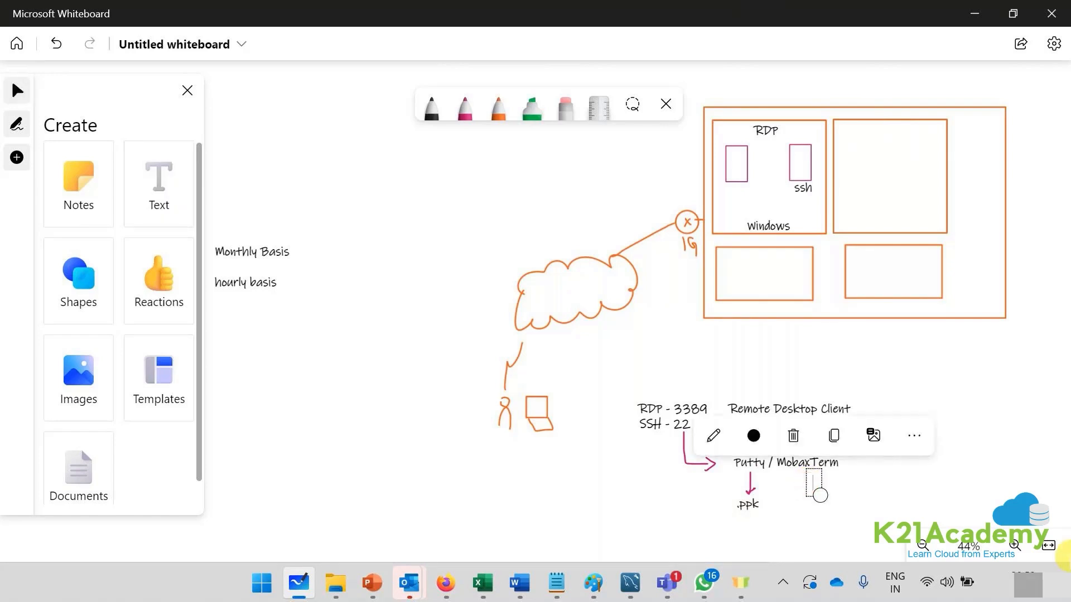
{"action": "type", "text": ".pem"}
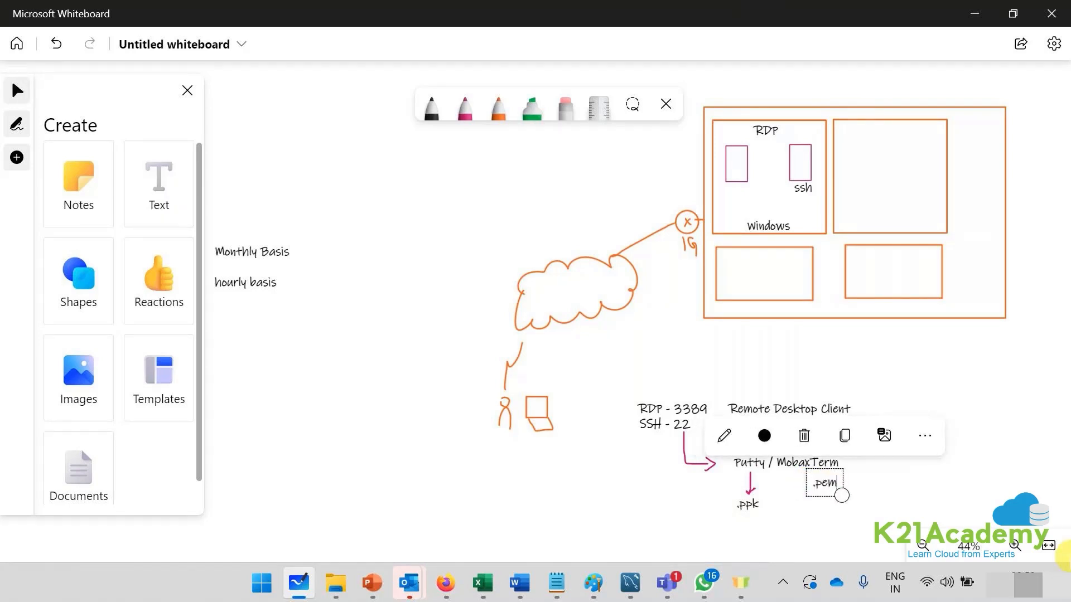
{"action": "left_click", "coordinate": [864, 522]}
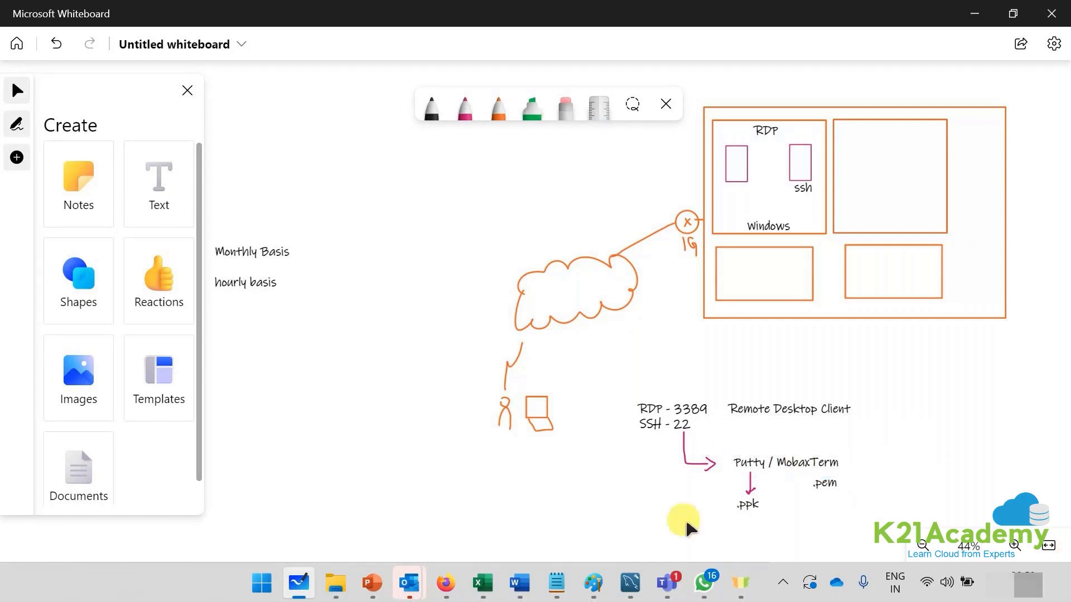
{"action": "left_click", "coordinate": [464, 106]}
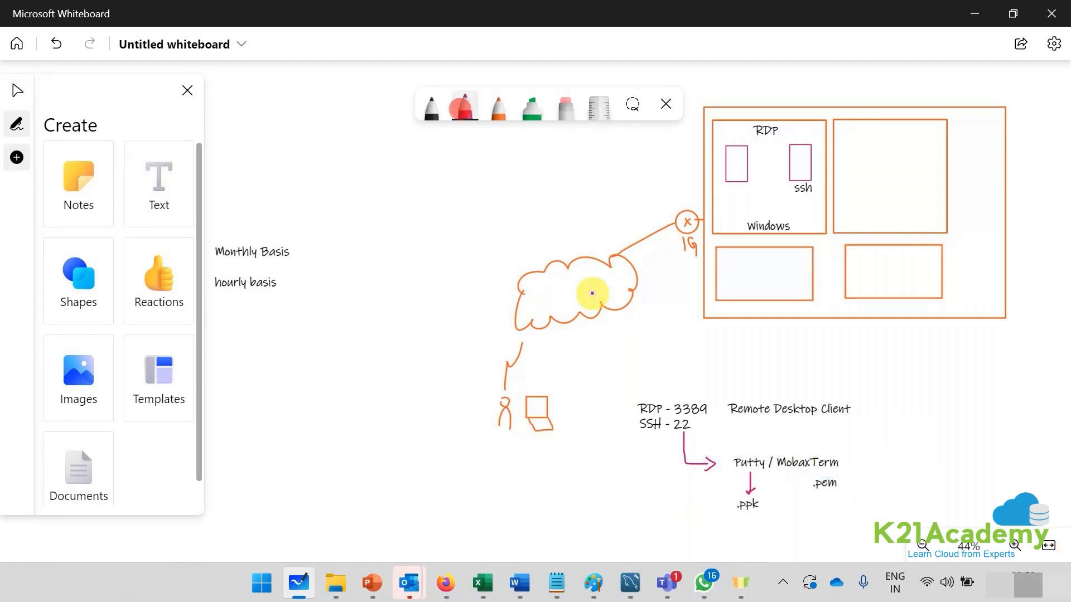
{"action": "left_click_drag", "start_coordinate": [788, 466], "coordinate": [806, 486]}
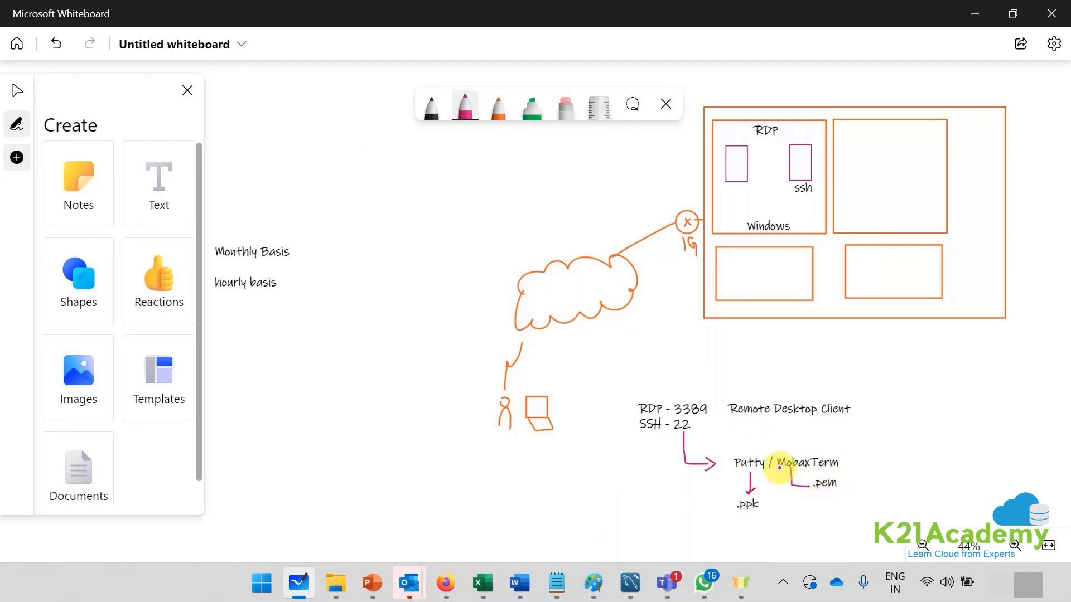
{"action": "left_click_drag", "start_coordinate": [778, 469], "coordinate": [838, 469]}
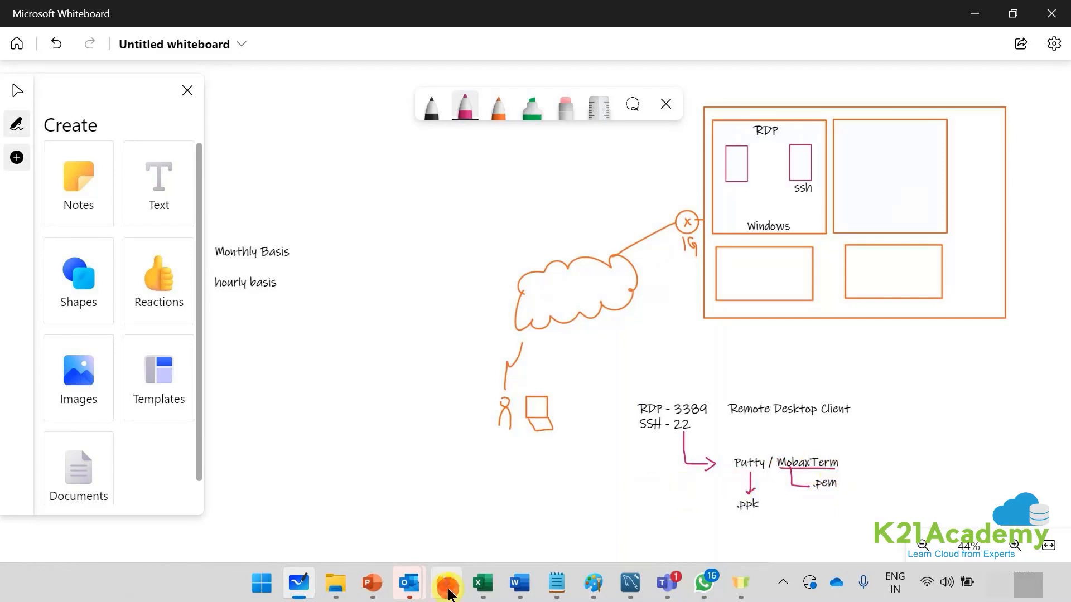
Switch to Firefox and create the RSA key pair NVDec2022 in .pem format
{"action": "left_click", "coordinate": [448, 590]}
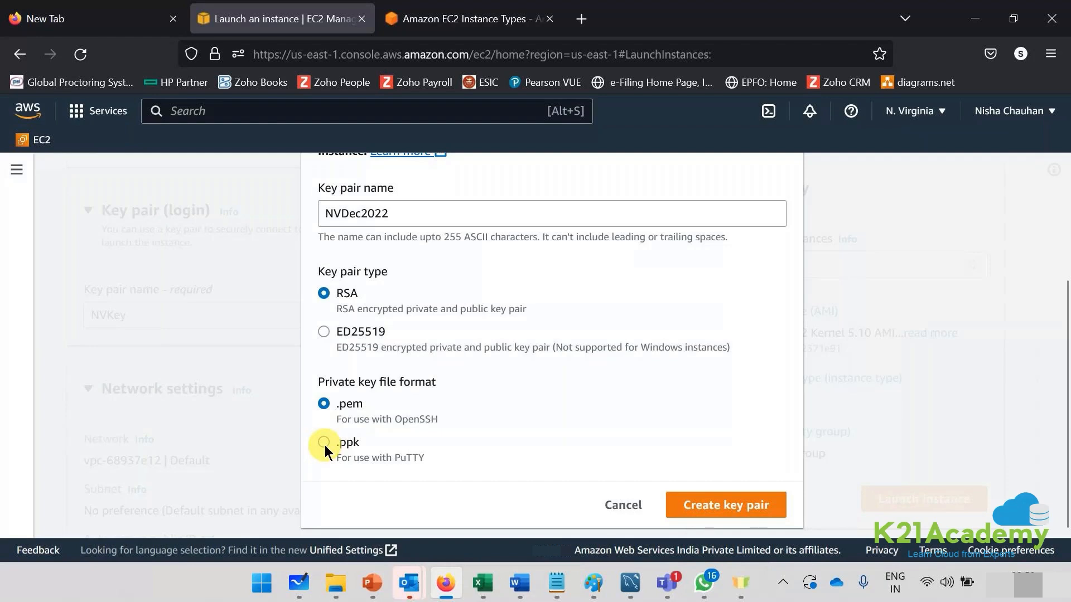
{"action": "left_click", "coordinate": [707, 505]}
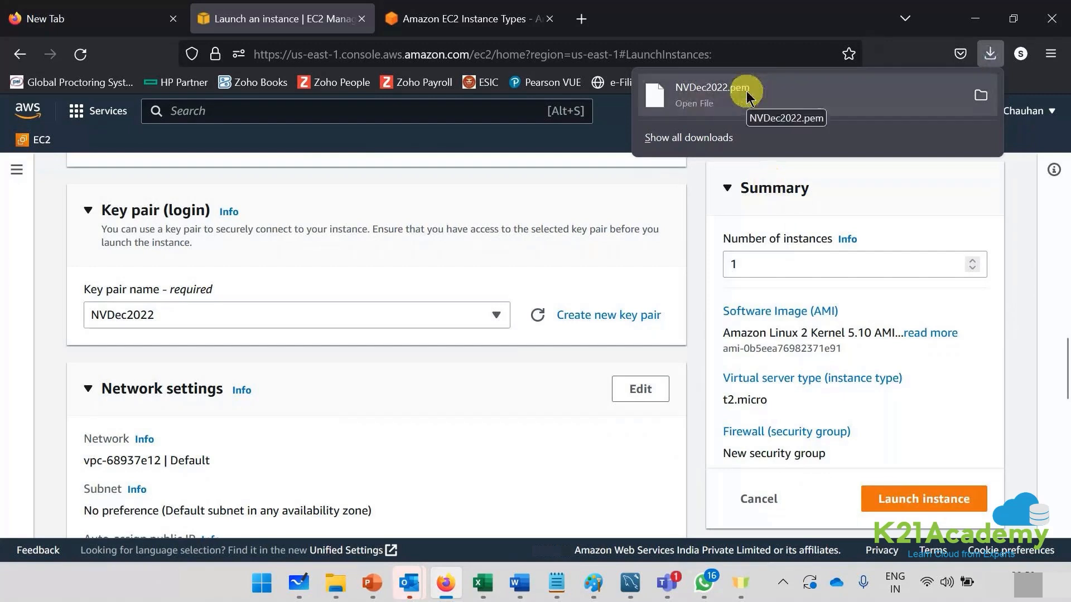
Switch to File Explorer and transfer the downloaded NVDec2022.pem into the AWS1 folder on New Volume (F:)
{"action": "left_click", "coordinate": [337, 583]}
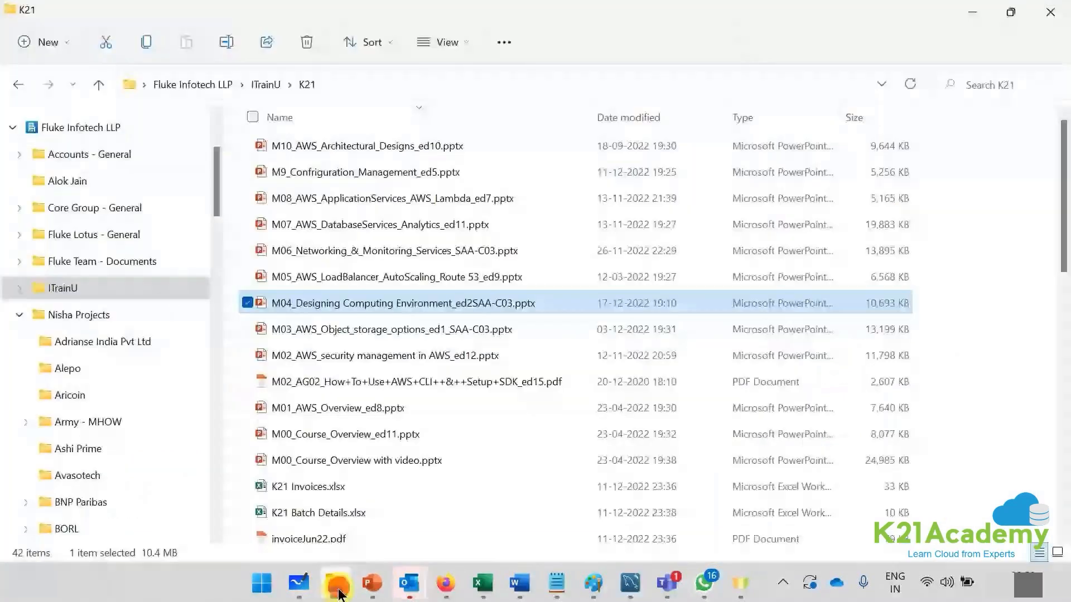
{"action": "scroll", "coordinate": [32, 406], "scroll_direction": "down", "scroll_amount": 4}
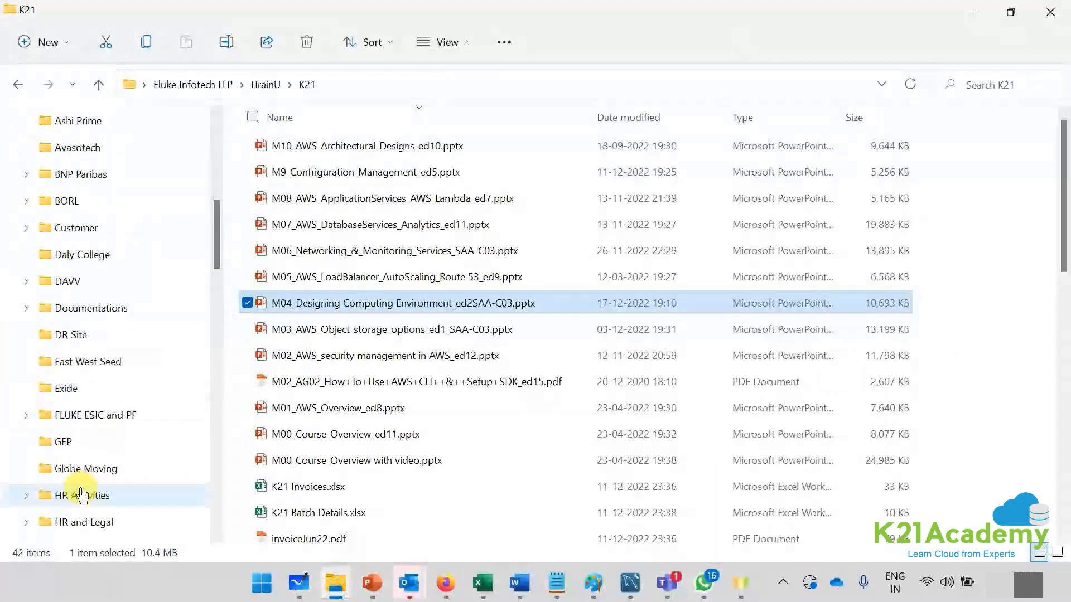
{"action": "scroll", "coordinate": [81, 493], "scroll_direction": "up", "scroll_amount": 3}
{"action": "scroll", "coordinate": [81, 291], "scroll_direction": "up", "scroll_amount": 6}
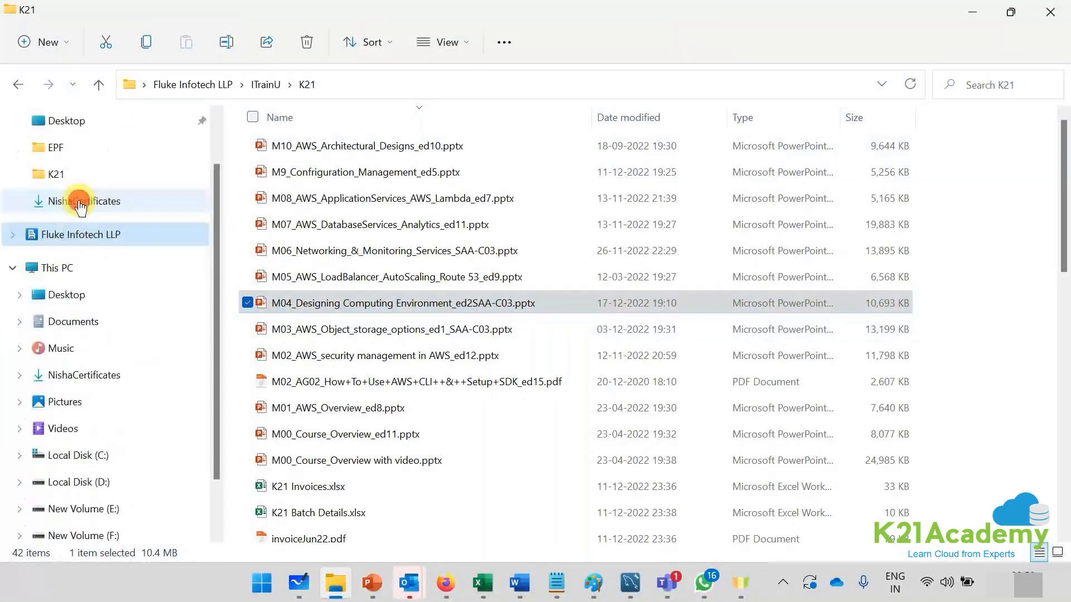
{"action": "left_click", "coordinate": [78, 202]}
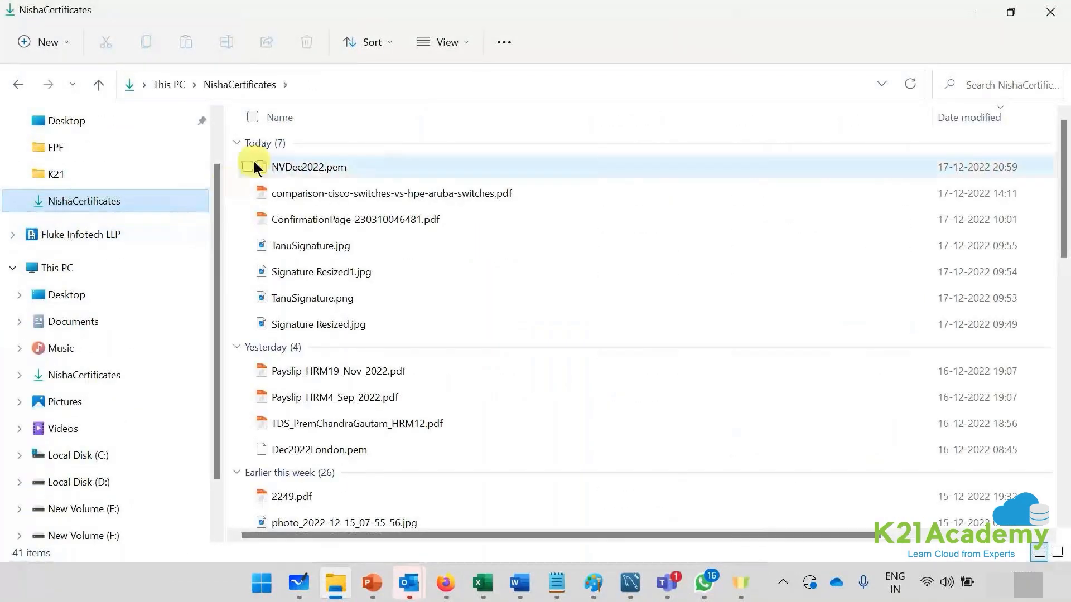
{"action": "left_click", "coordinate": [248, 167]}
{"action": "scroll", "coordinate": [91, 390], "scroll_direction": "down", "scroll_amount": 1}
{"action": "left_click", "coordinate": [91, 455]}
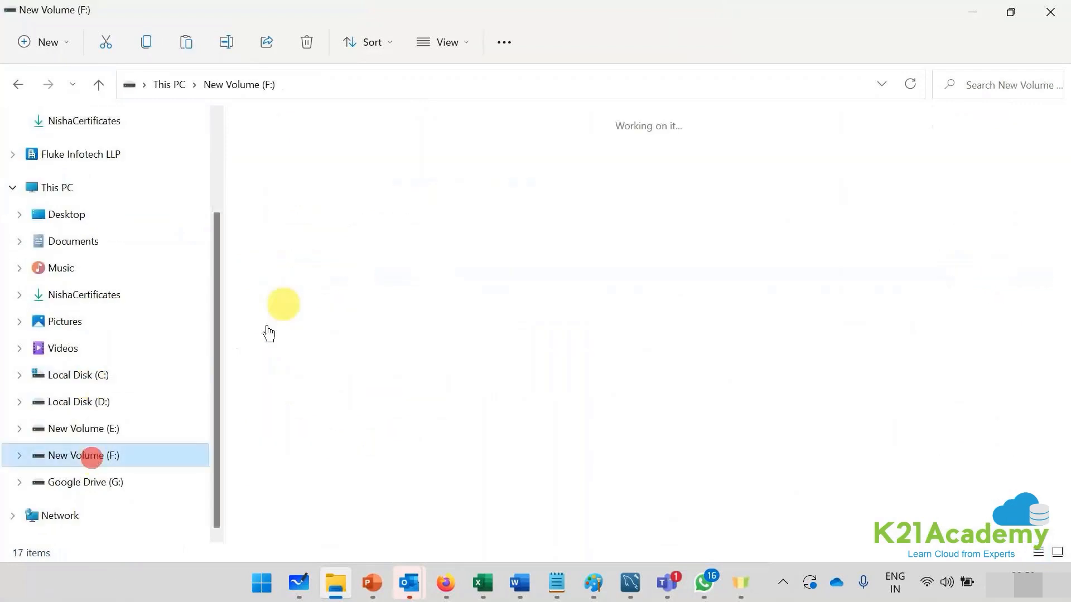
{"action": "double_click", "coordinate": [359, 165]}
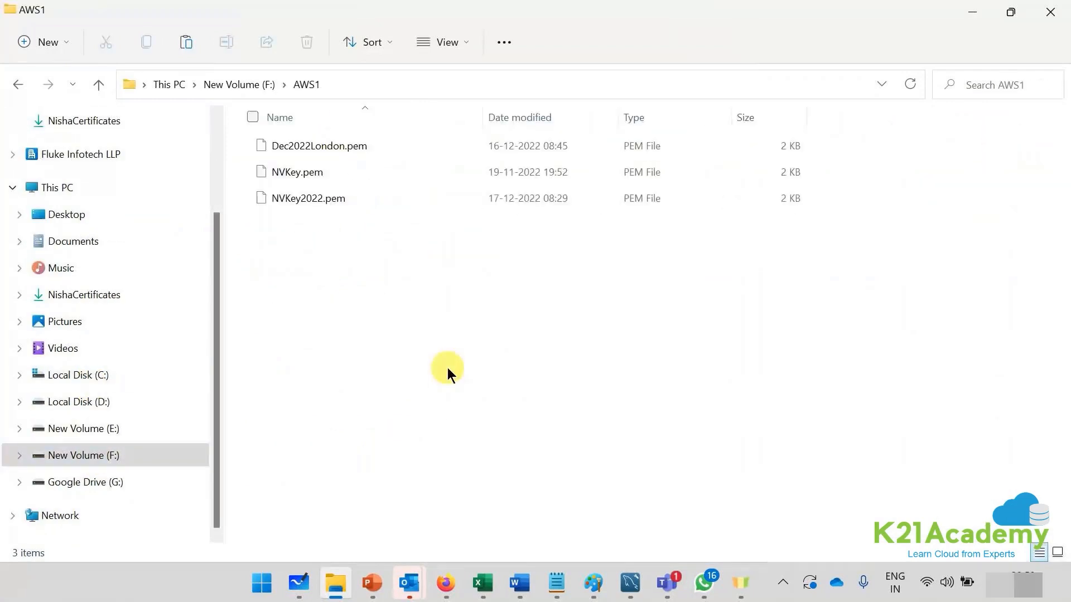
{"action": "key", "text": "ctrl+v"}
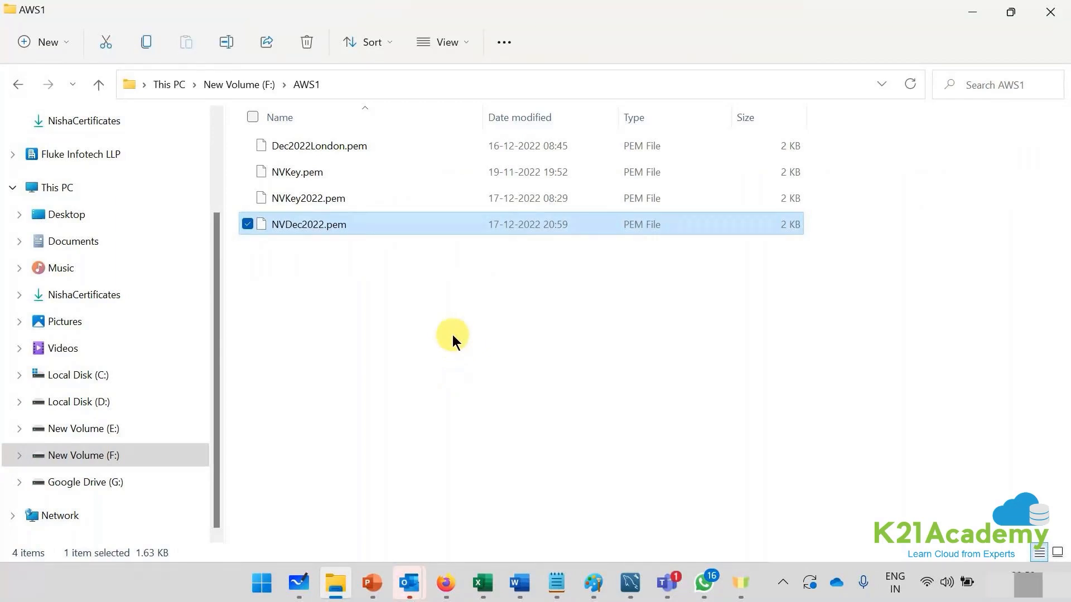
Switch to Firefox and set the instance's VPC to K21NV (172.16.0.0/16) in the network settings
{"action": "key", "text": "alt+Tab"}
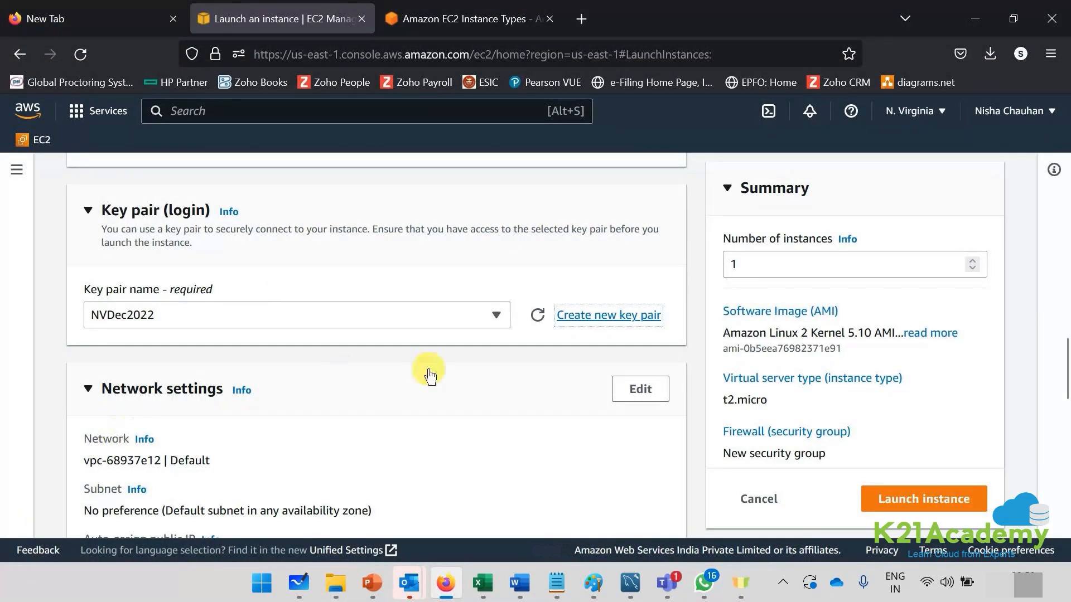
{"action": "scroll", "coordinate": [428, 369], "scroll_direction": "down", "scroll_amount": 3}
{"action": "scroll", "coordinate": [428, 369], "scroll_direction": "down", "scroll_amount": 2}
{"action": "scroll", "coordinate": [244, 310], "scroll_direction": "up", "scroll_amount": 1}
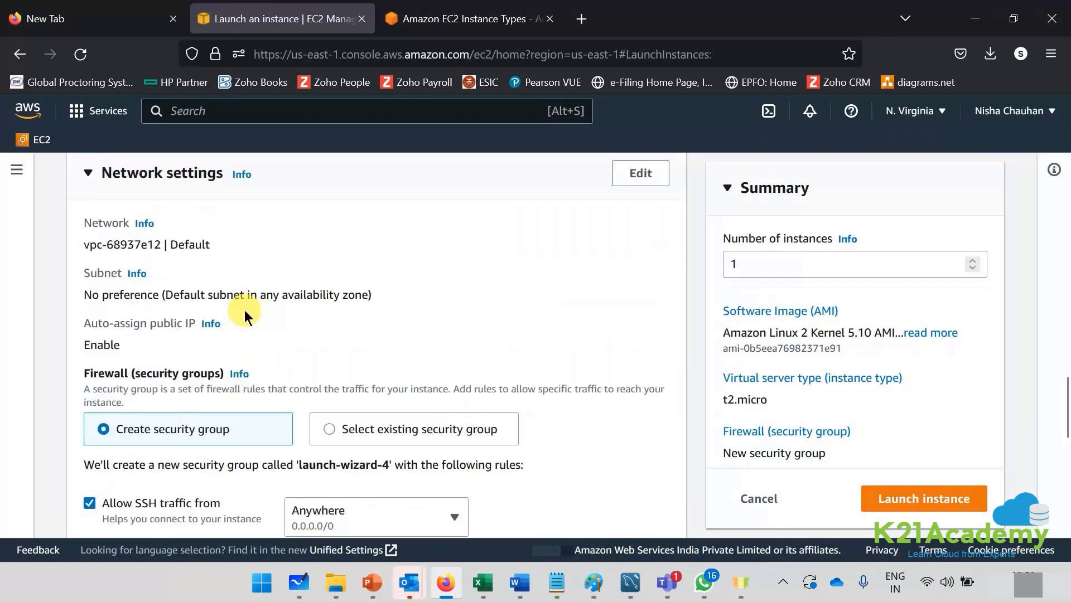
{"action": "scroll", "coordinate": [244, 310], "scroll_direction": "up", "scroll_amount": 1}
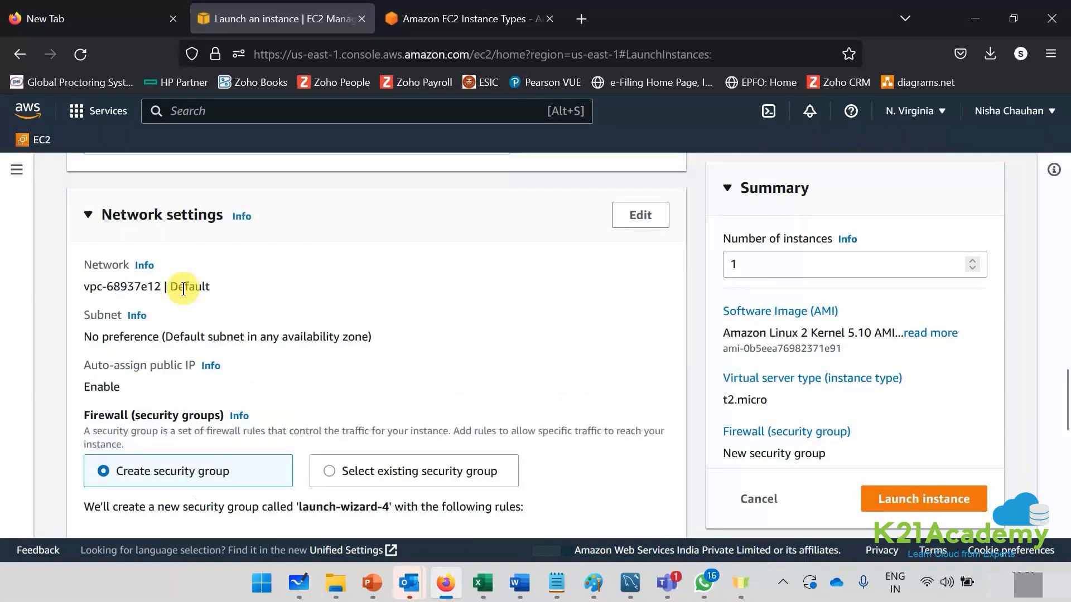
{"action": "left_click", "coordinate": [666, 224]}
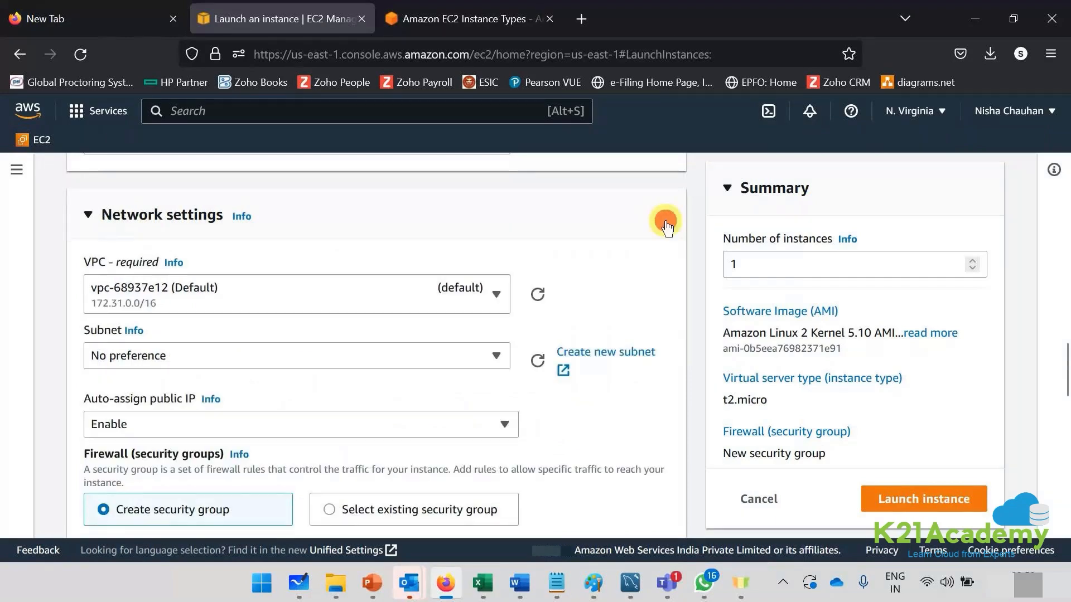
{"action": "left_click", "coordinate": [287, 291]}
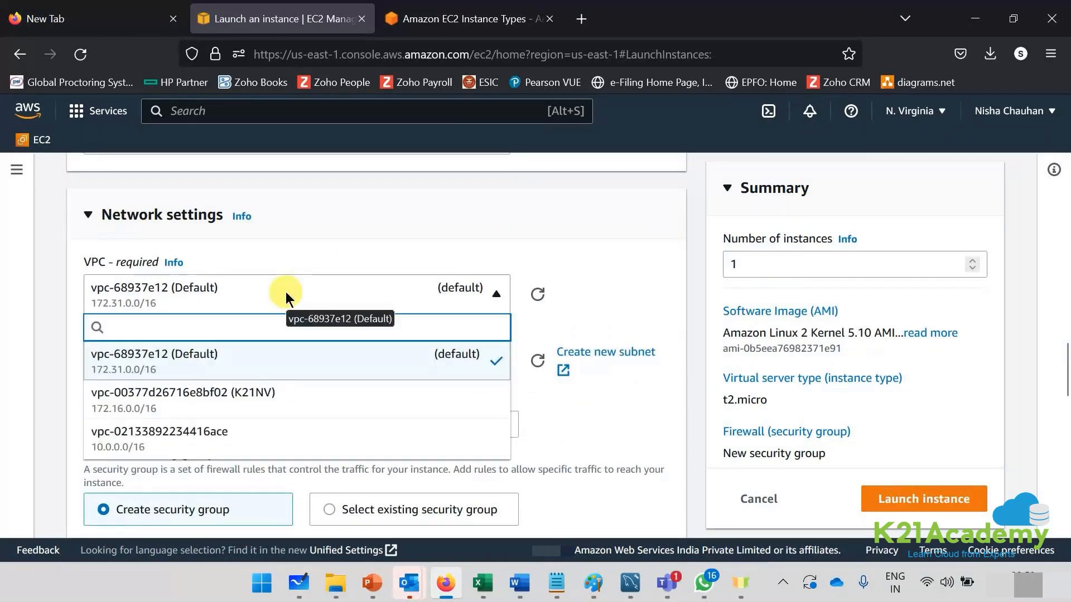
{"action": "left_click", "coordinate": [260, 410]}
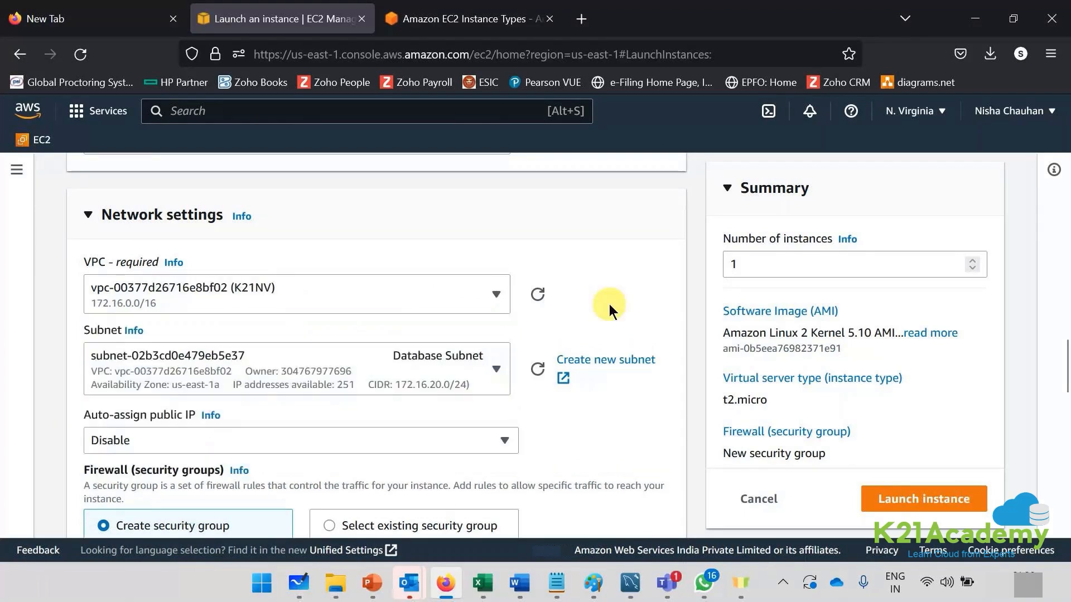
Place the instance in ApplicationSubnet and enable auto-assigning of a public IP
{"action": "left_click", "coordinate": [488, 368]}
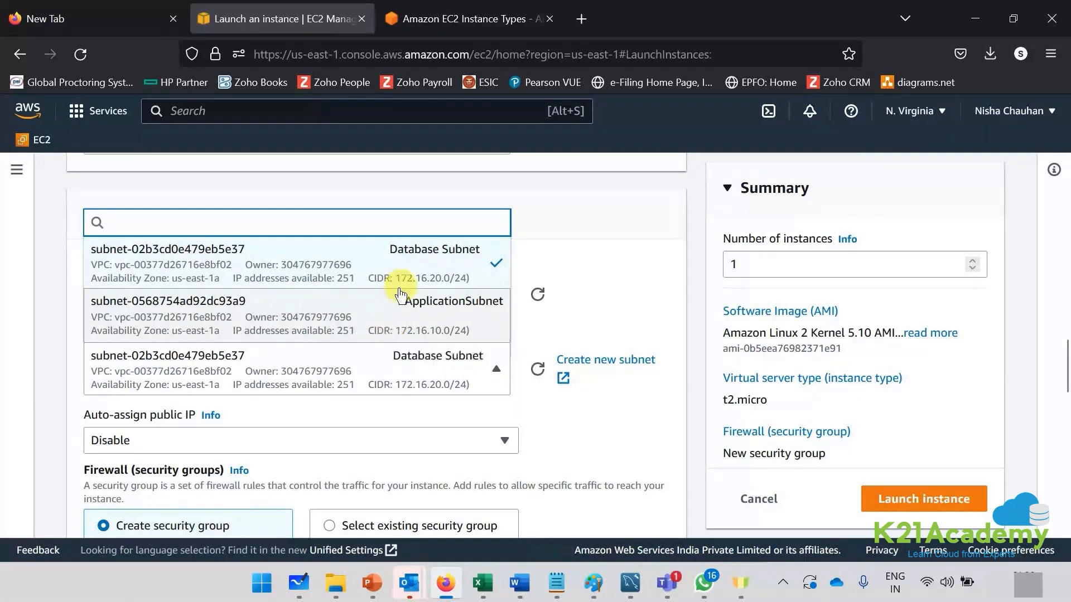
{"action": "left_click", "coordinate": [415, 327]}
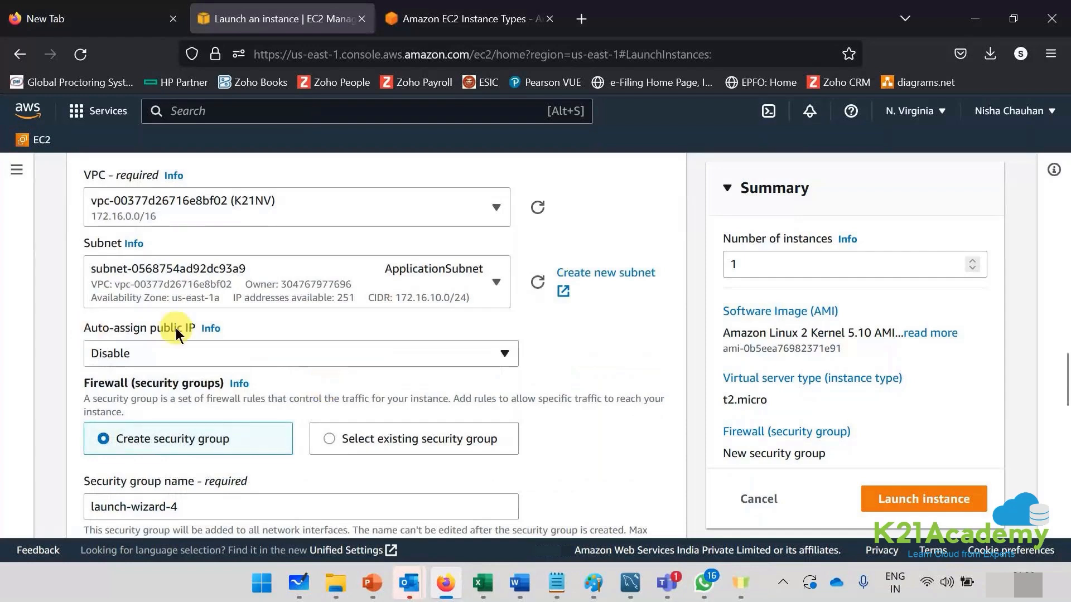
{"action": "left_click", "coordinate": [169, 349]}
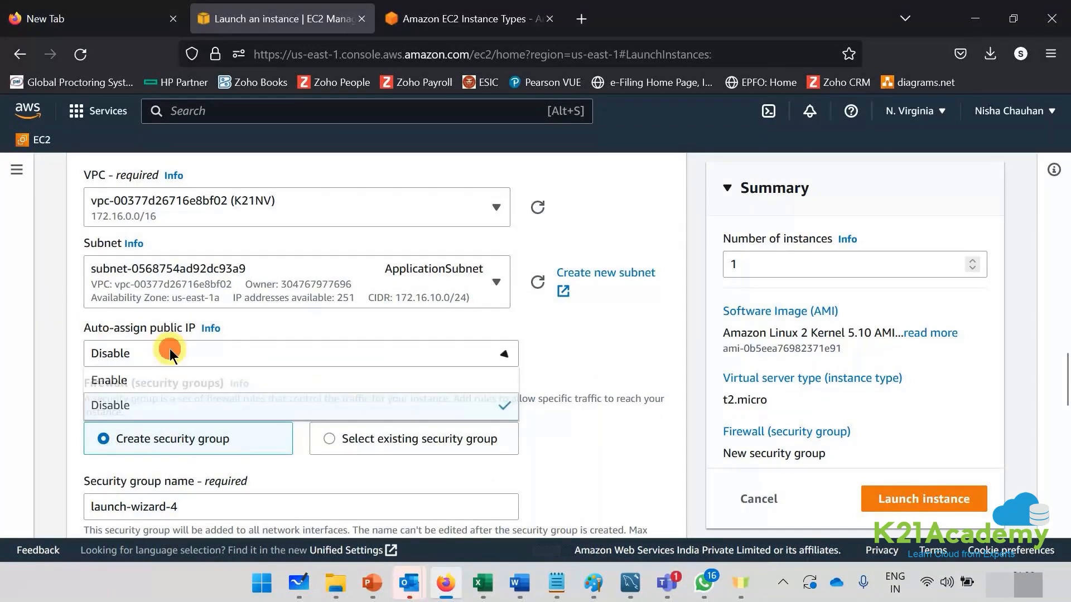
{"action": "left_click", "coordinate": [144, 378]}
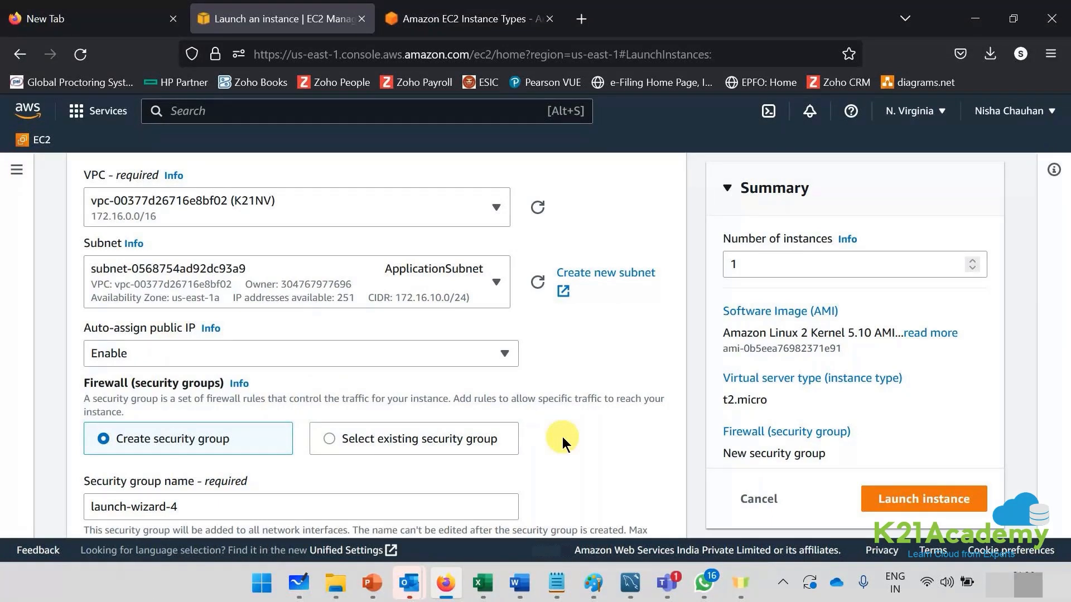
{"action": "scroll", "coordinate": [562, 440], "scroll_direction": "down", "scroll_amount": 3}
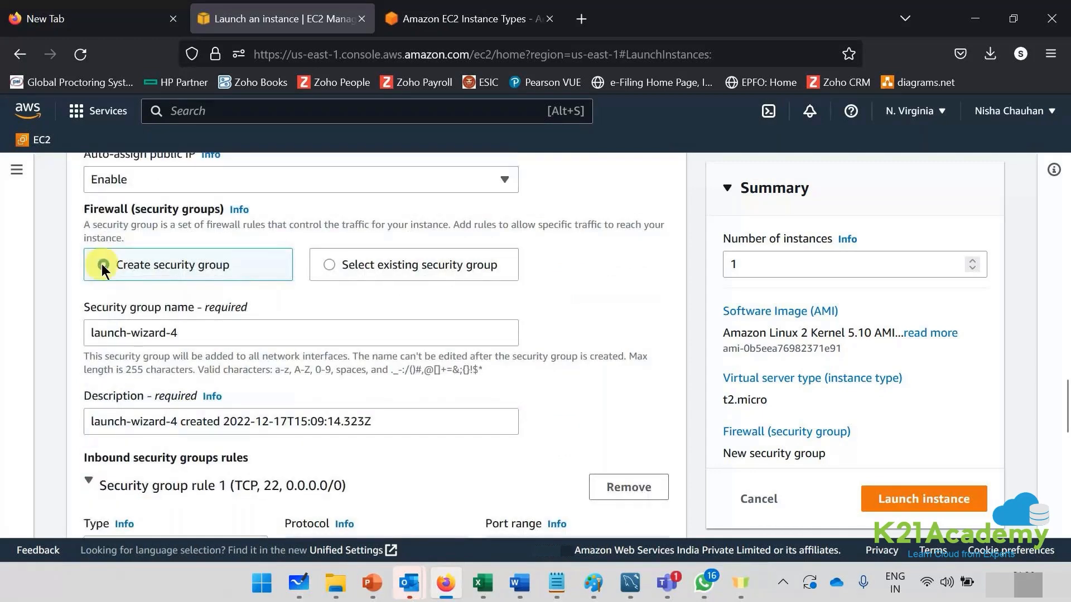
{"action": "key", "text": "Tab"}
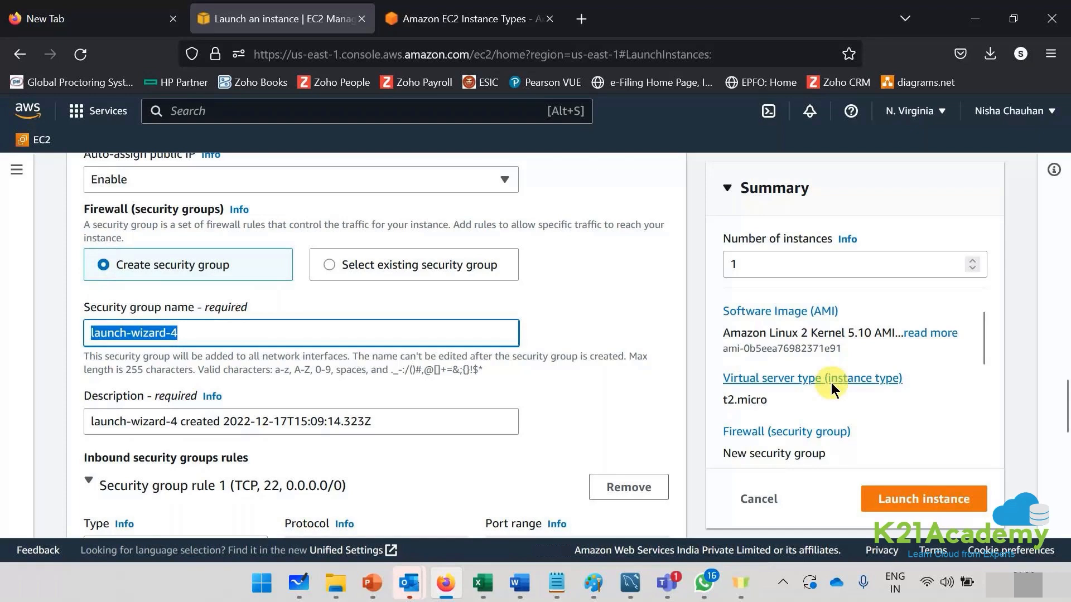
{"action": "left_click", "coordinate": [316, 262]}
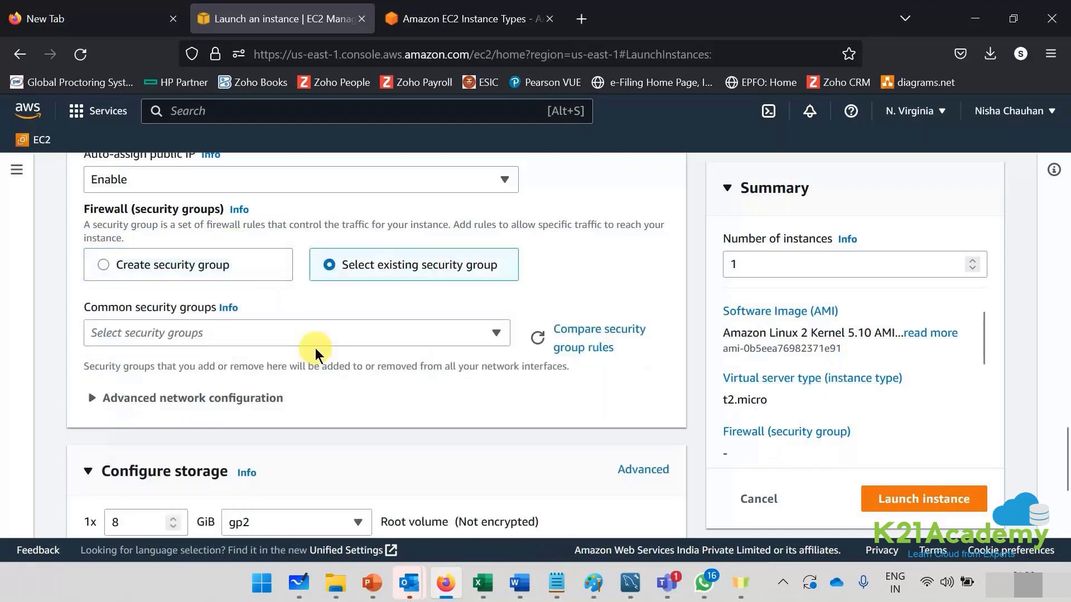
{"action": "left_click", "coordinate": [341, 333]}
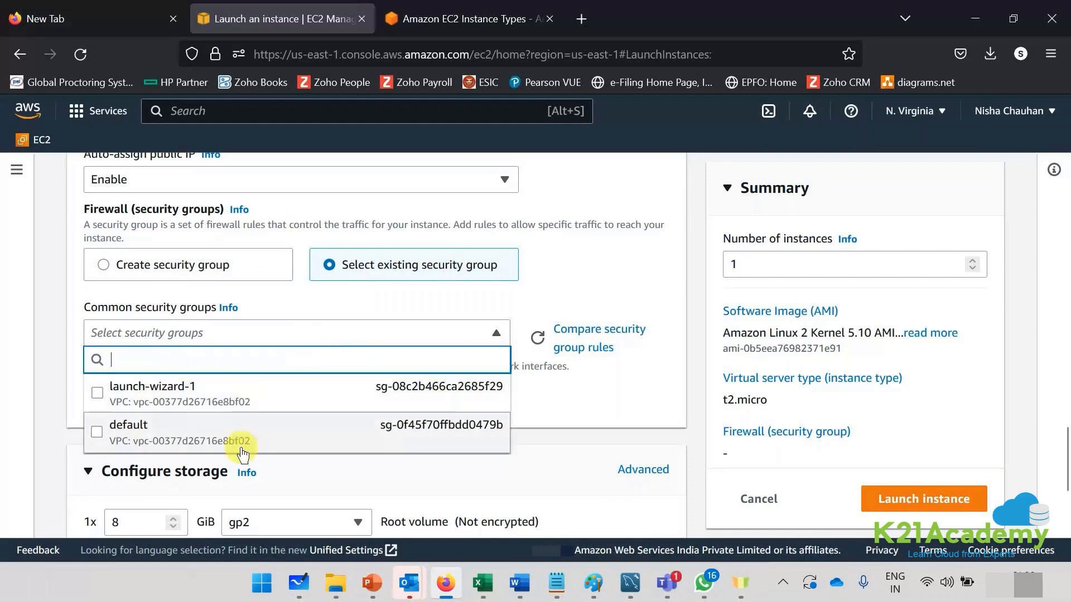
{"action": "left_click", "coordinate": [126, 266]}
Name the new security group SGforLinux
{"action": "left_click", "coordinate": [241, 343]}
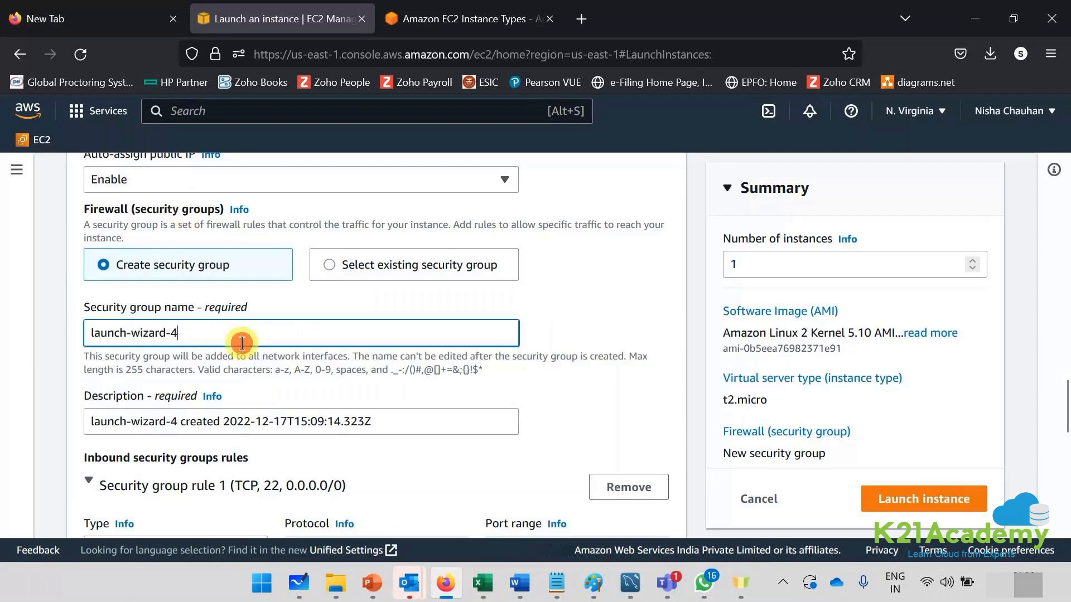
{"action": "triple_click", "coordinate": [242, 342]}
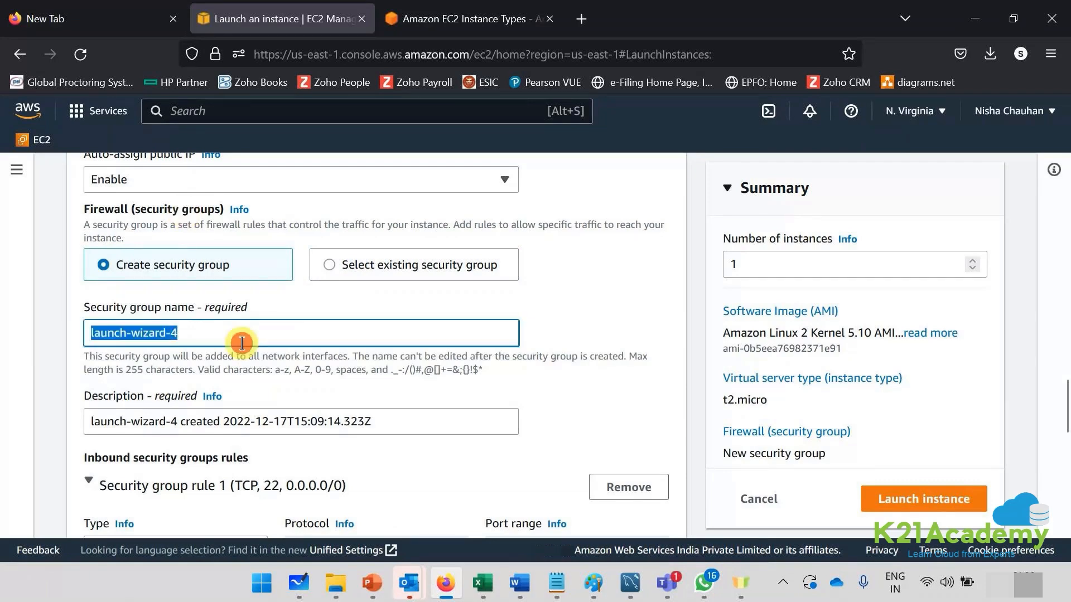
{"action": "type", "text": "S"}
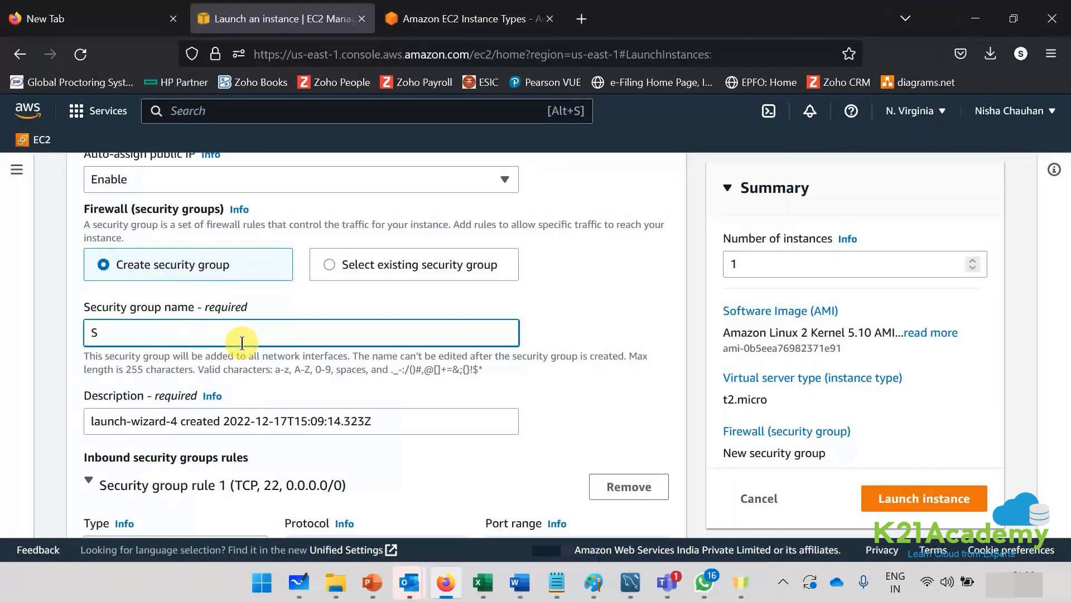
{"action": "type", "text": "GforLinux"}
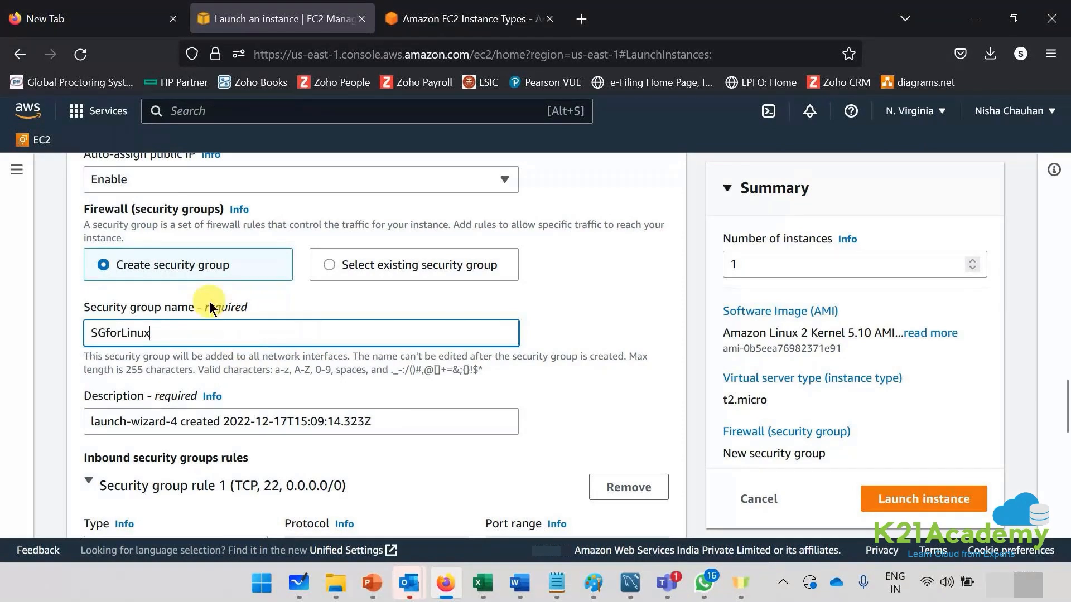
{"action": "scroll", "coordinate": [326, 343], "scroll_direction": "up", "scroll_amount": 2}
{"action": "scroll", "coordinate": [326, 343], "scroll_direction": "up", "scroll_amount": 5}
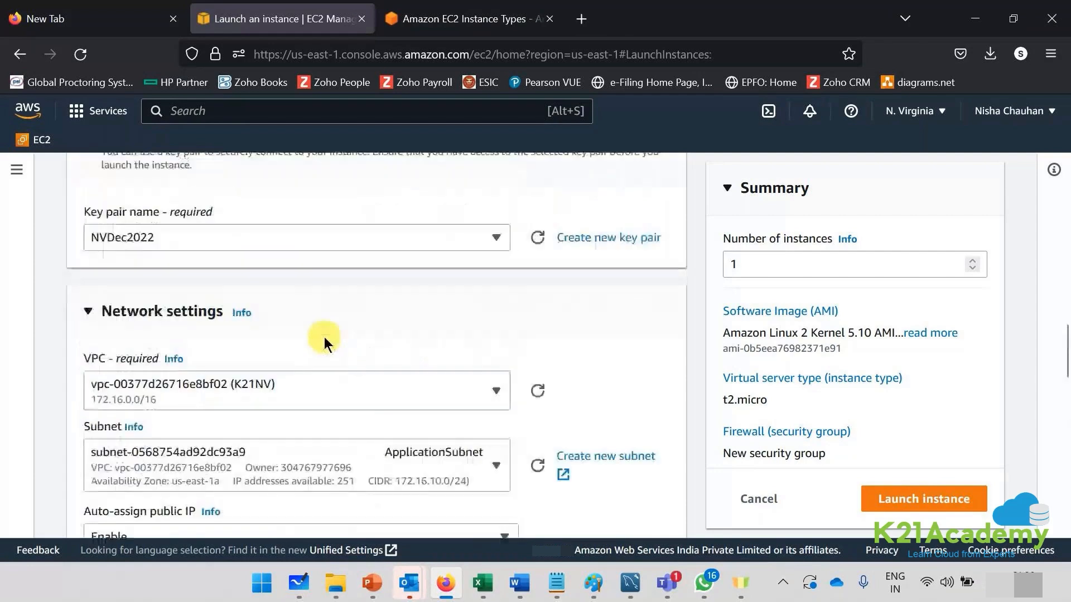
{"action": "scroll", "coordinate": [323, 336], "scroll_direction": "up", "scroll_amount": 4}
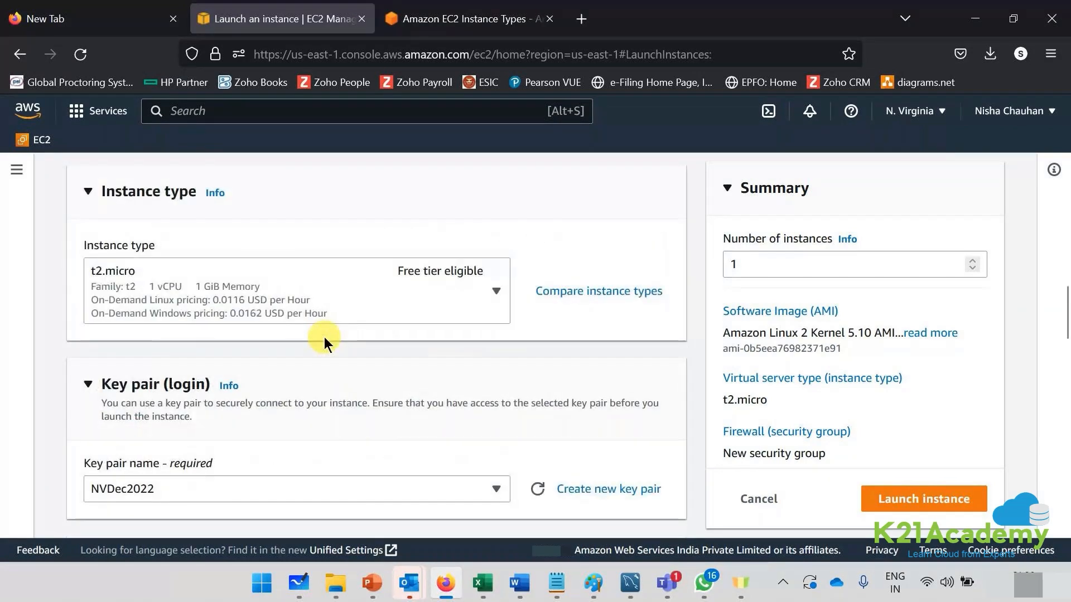
{"action": "scroll", "coordinate": [112, 411], "scroll_direction": "up", "scroll_amount": 10}
{"action": "scroll", "coordinate": [111, 412], "scroll_direction": "down", "scroll_amount": 15}
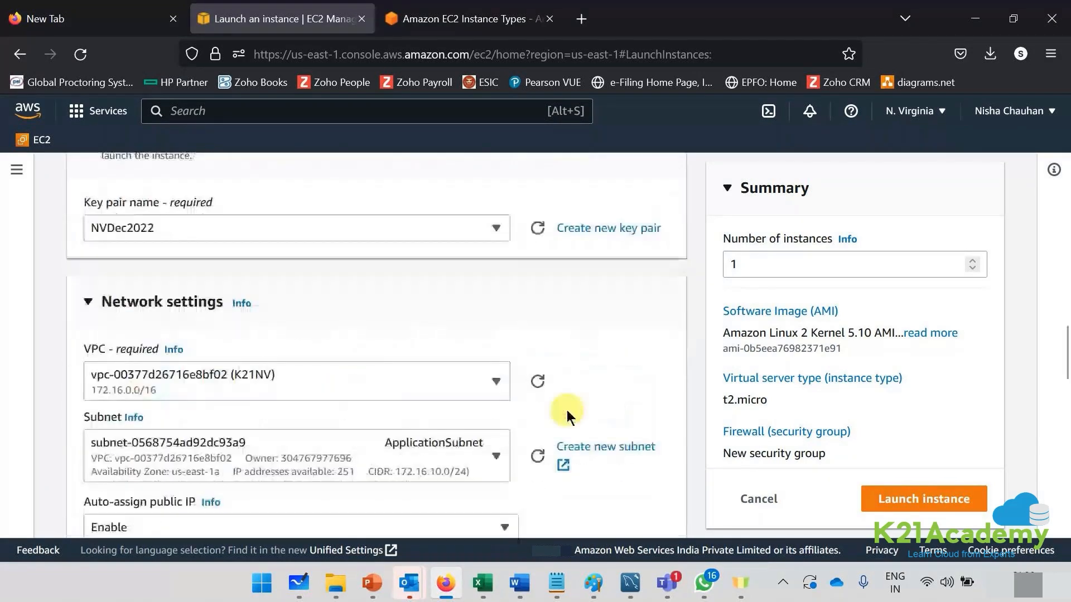
{"action": "scroll", "coordinate": [567, 409], "scroll_direction": "down", "scroll_amount": 3}
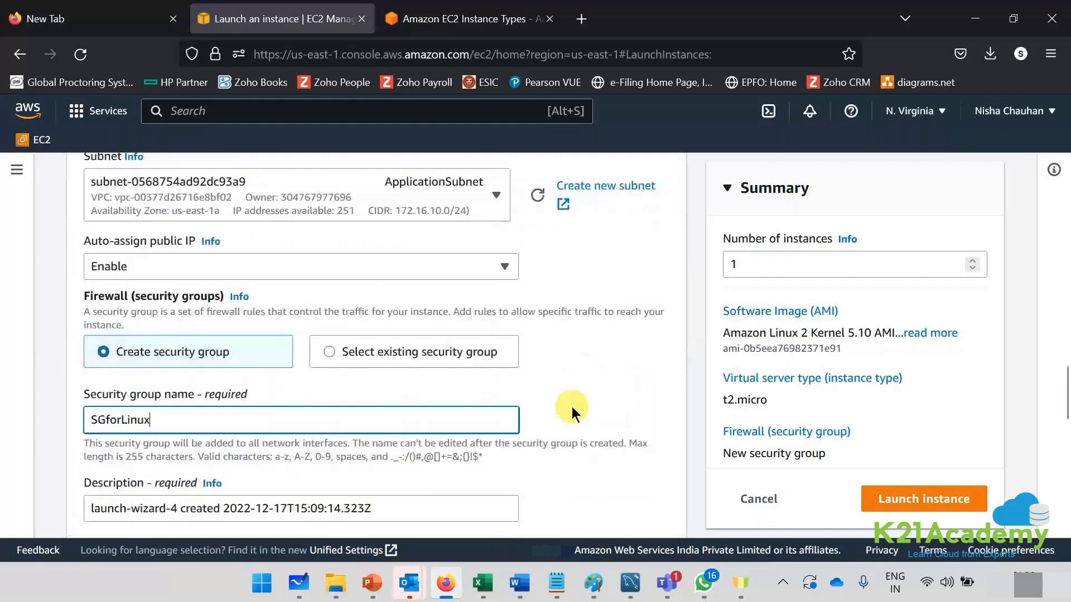
Add a second inbound security group rule of type HTTP with the source type Anywhere
{"action": "scroll", "coordinate": [133, 370], "scroll_direction": "down", "scroll_amount": 4}
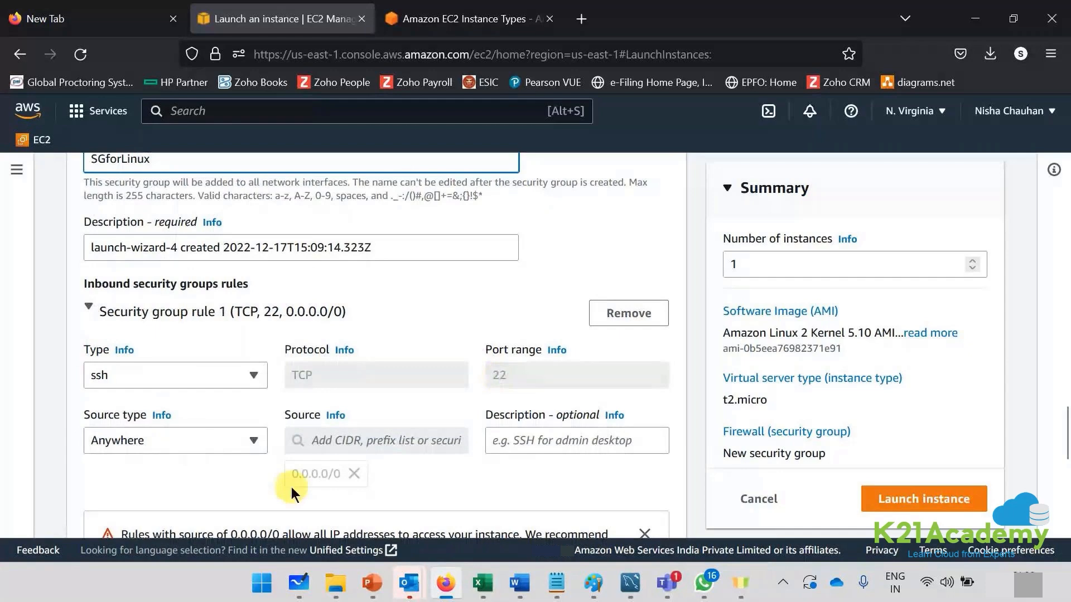
{"action": "scroll", "coordinate": [408, 405], "scroll_direction": "down", "scroll_amount": 3}
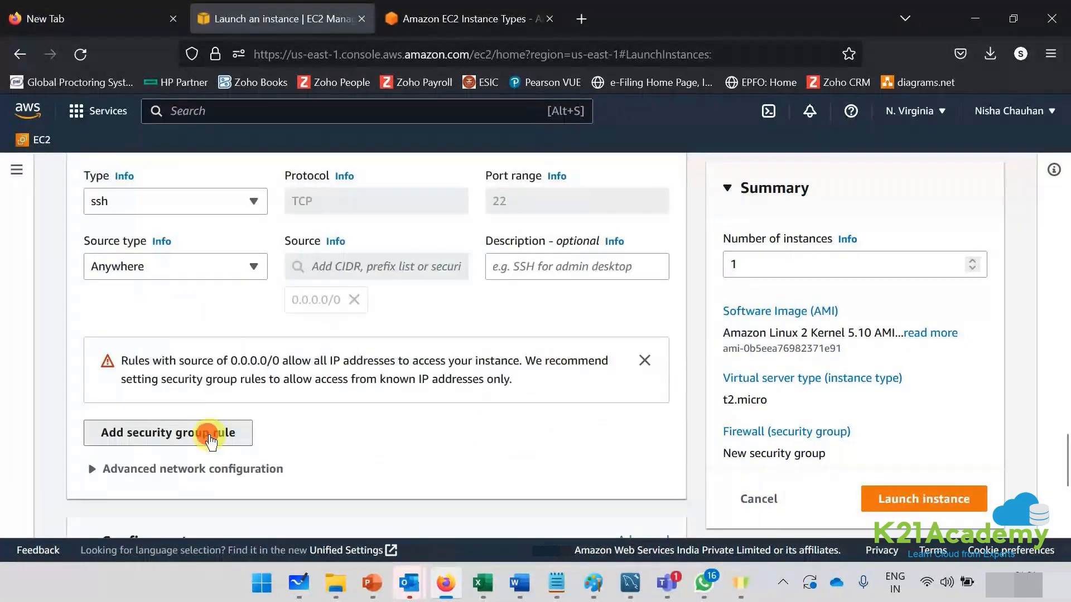
{"action": "left_click", "coordinate": [210, 431]}
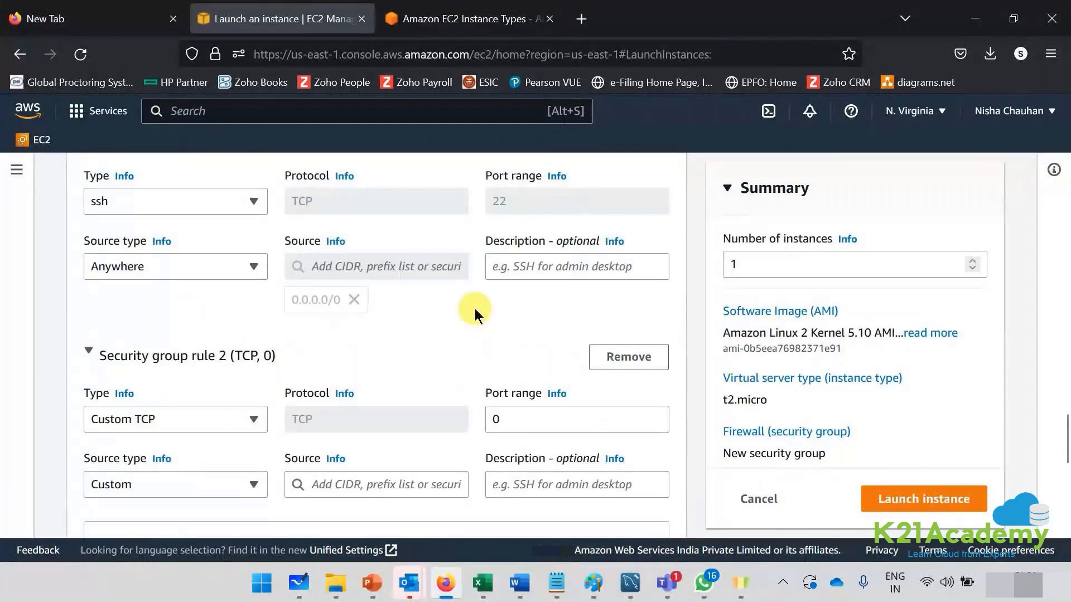
{"action": "scroll", "coordinate": [470, 310], "scroll_direction": "down", "scroll_amount": 2}
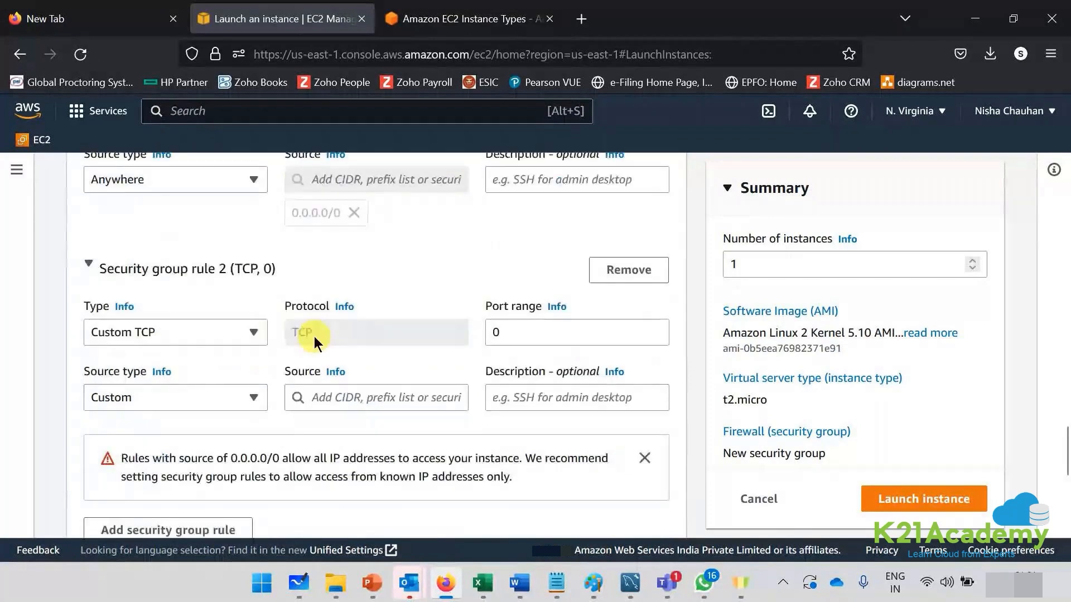
{"action": "left_click", "coordinate": [223, 332]}
{"action": "scroll", "coordinate": [223, 332], "scroll_direction": "down", "scroll_amount": 5}
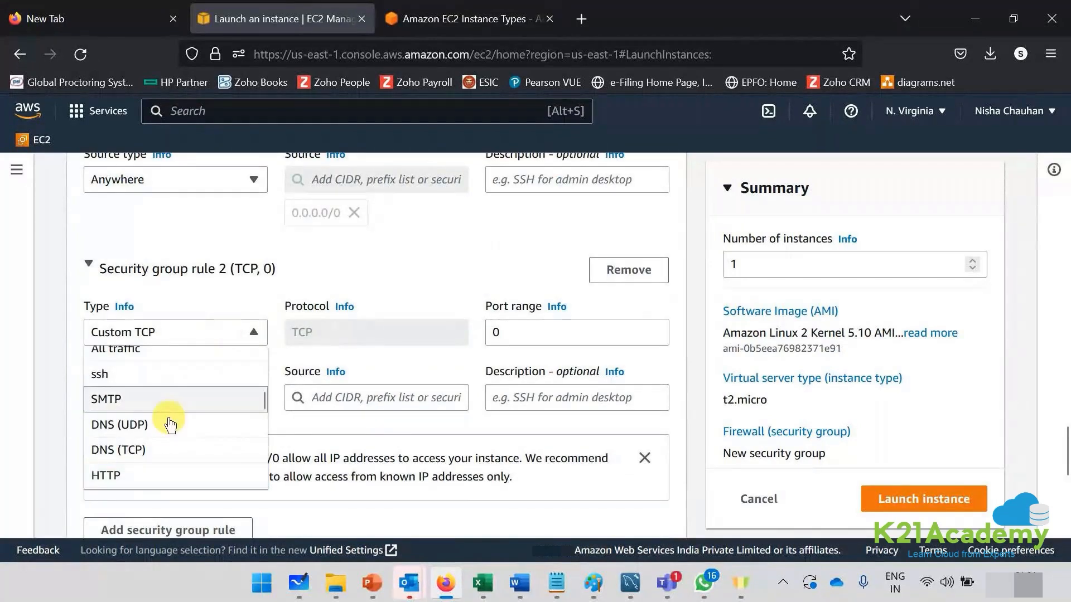
{"action": "left_click", "coordinate": [122, 478]}
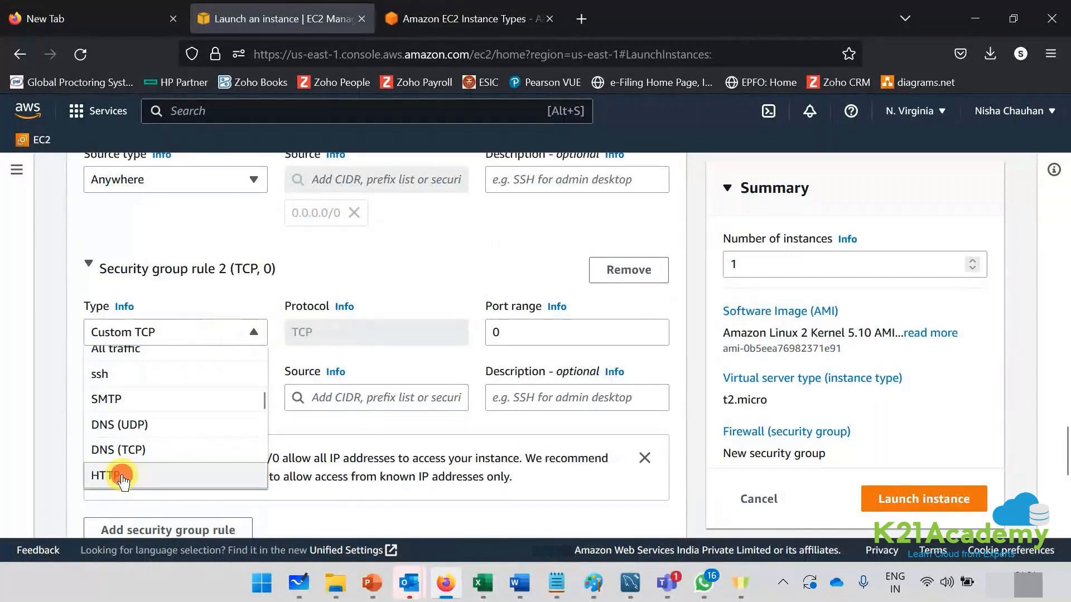
{"action": "left_click", "coordinate": [239, 403]}
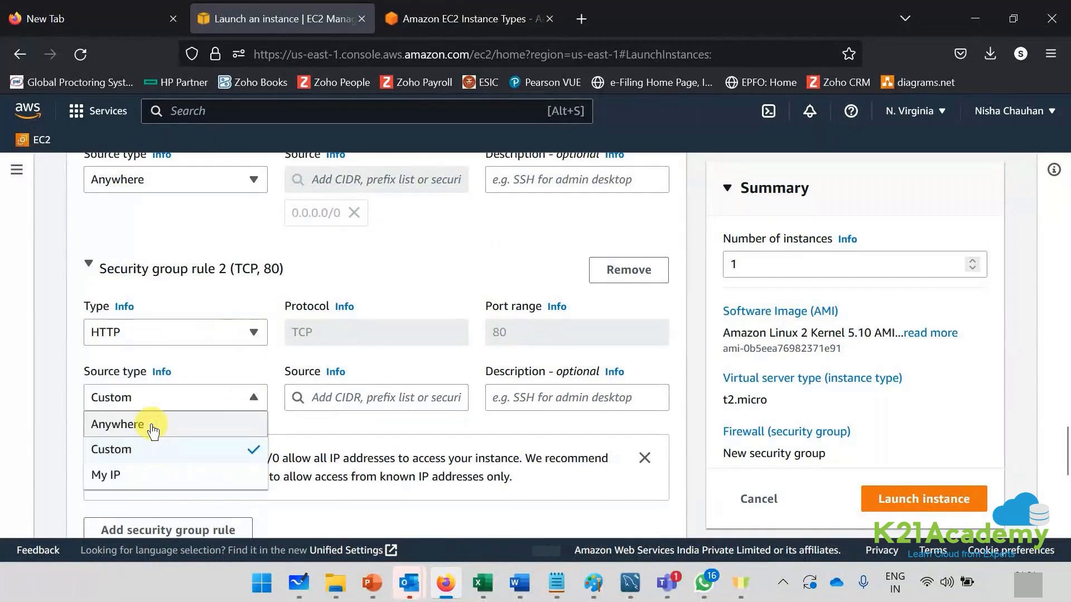
{"action": "left_click", "coordinate": [119, 424]}
Set the root volume's size to 20 GiB in the storage configuration
{"action": "scroll", "coordinate": [621, 316], "scroll_direction": "down", "scroll_amount": 5}
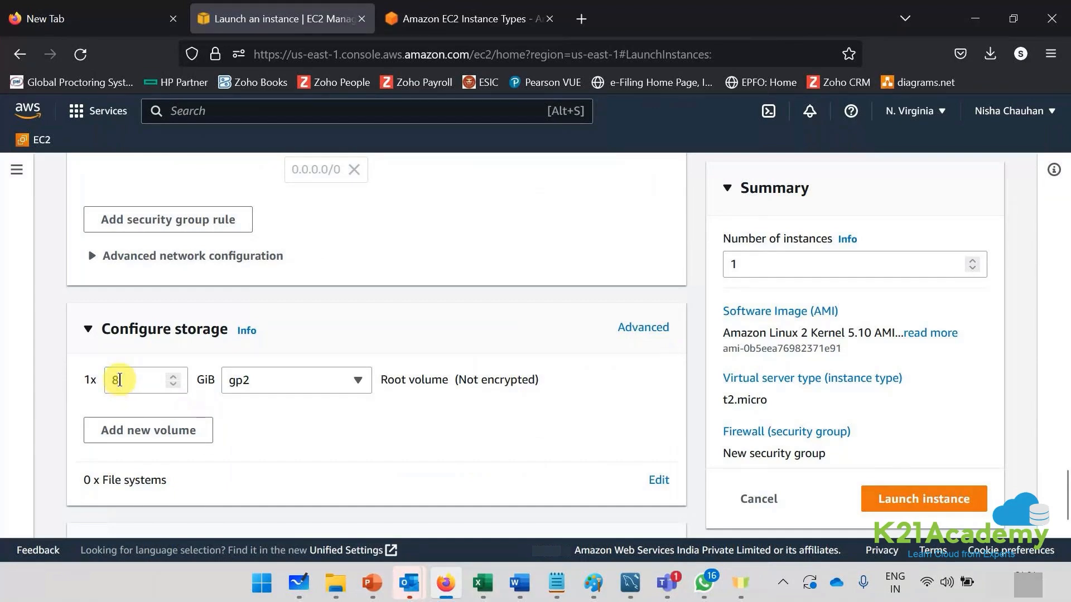
{"action": "left_click_drag", "start_coordinate": [384, 380], "coordinate": [448, 377]}
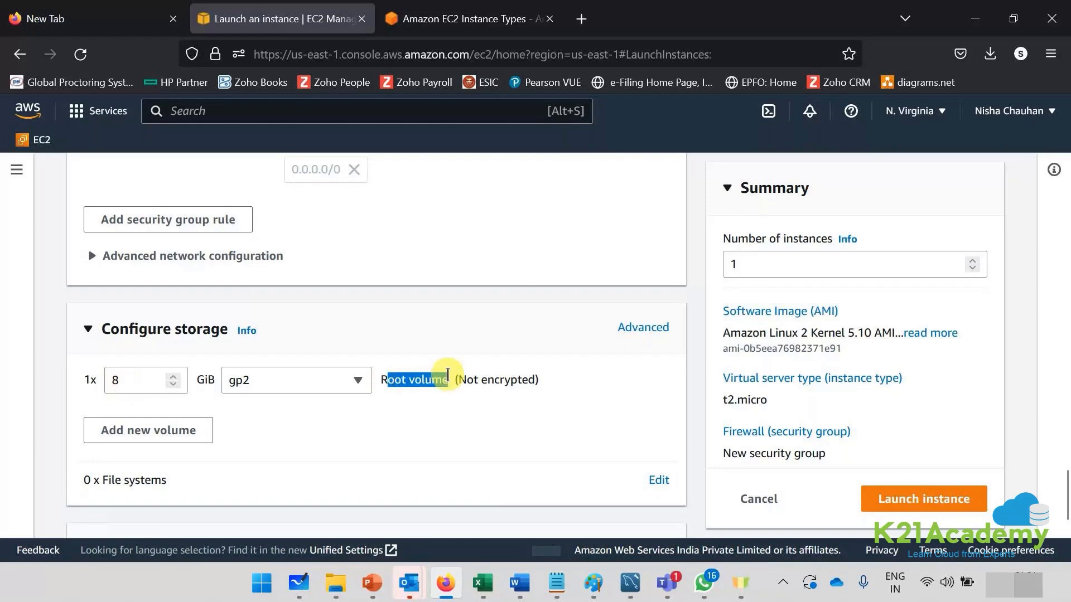
{"action": "left_click", "coordinate": [111, 379]}
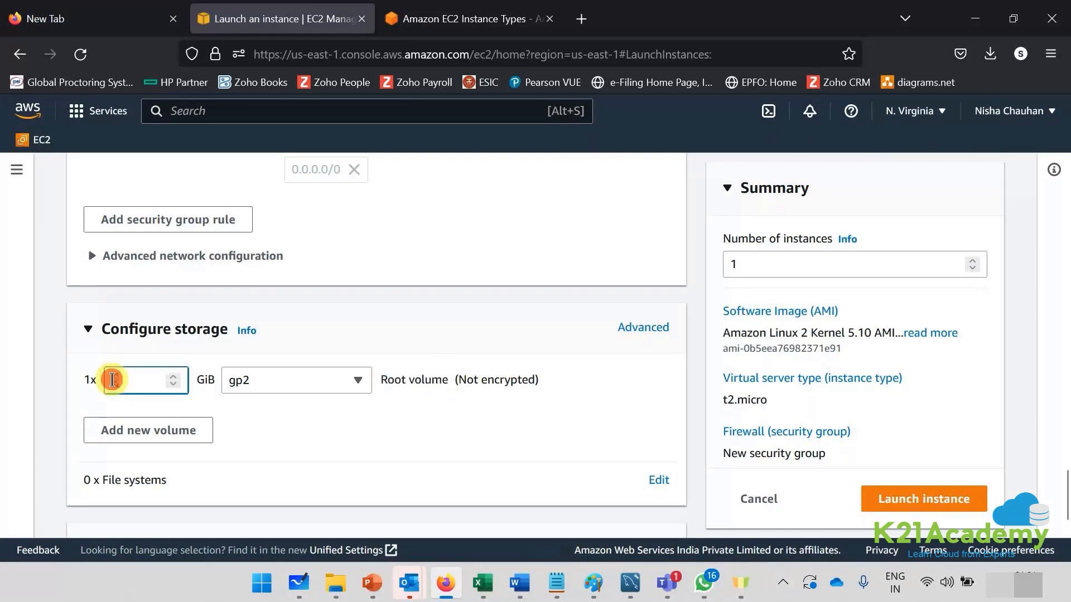
{"action": "type", "text": "20"}
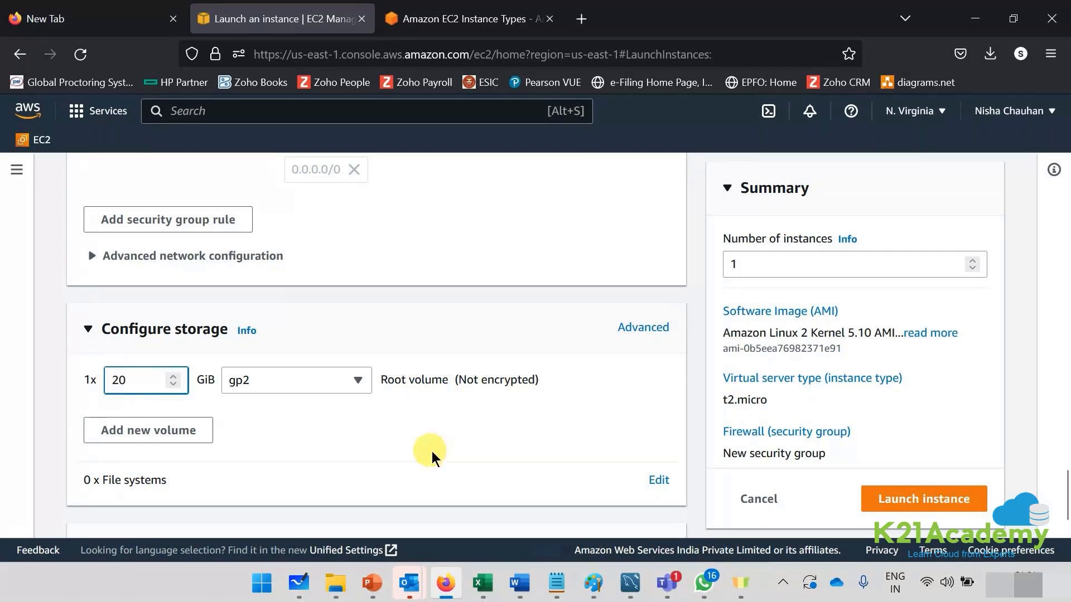
Launch the configured instance and open the list of EC2 instances
{"action": "left_click", "coordinate": [965, 505]}
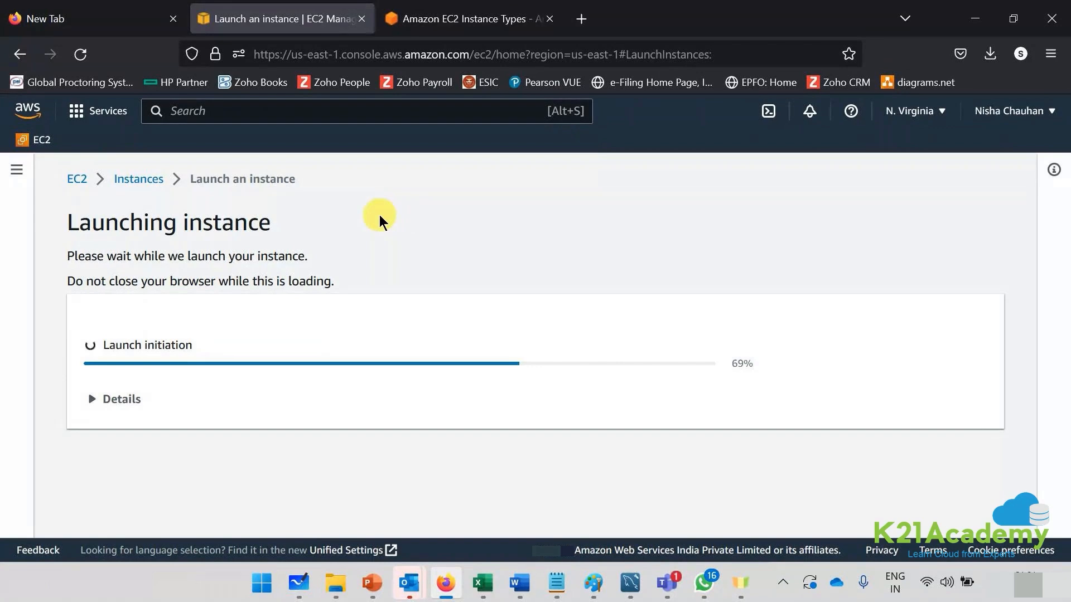
{"action": "left_click", "coordinate": [137, 181]}
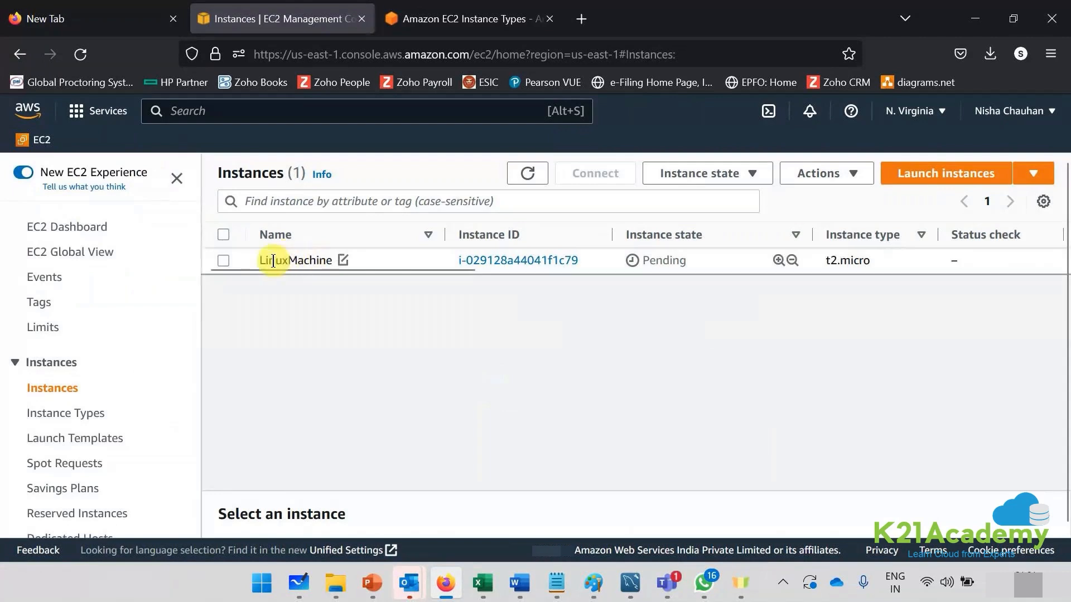
Examine the LinuxMachine instance's details and its tags, widening the tag key column to read the full key names
{"action": "left_click", "coordinate": [222, 260]}
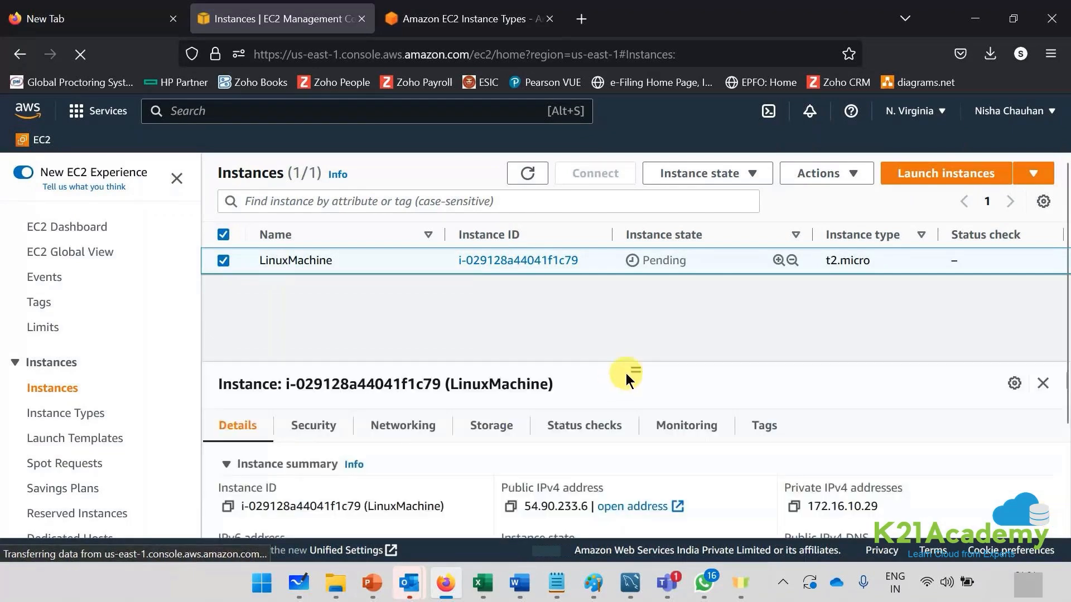
{"action": "left_click_drag", "start_coordinate": [631, 368], "coordinate": [636, 340]}
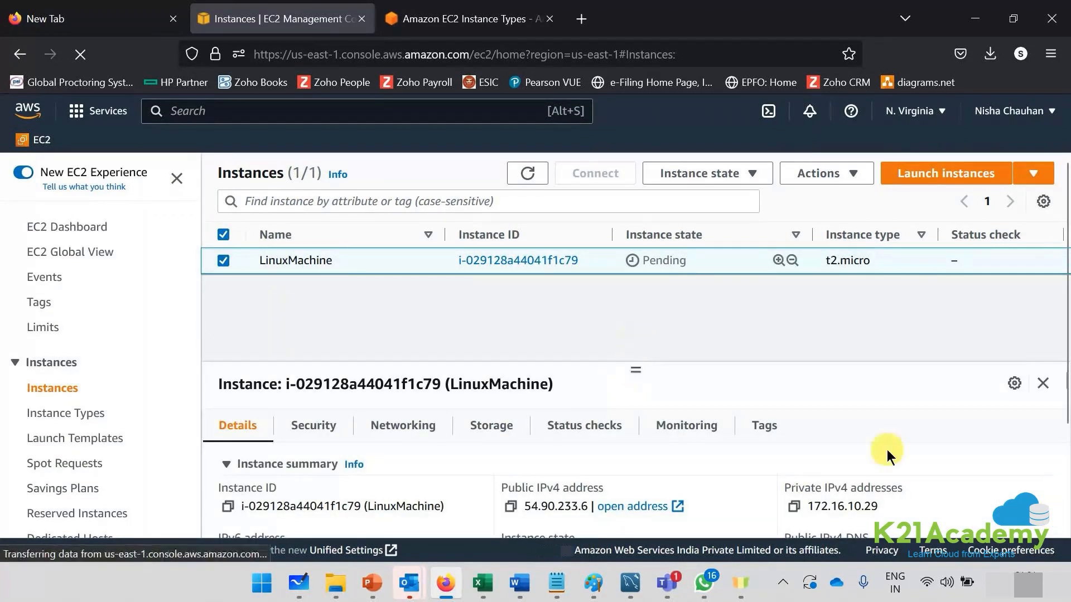
{"action": "scroll", "coordinate": [886, 450], "scroll_direction": "down", "scroll_amount": 2}
{"action": "scroll", "coordinate": [887, 449], "scroll_direction": "up", "scroll_amount": 2}
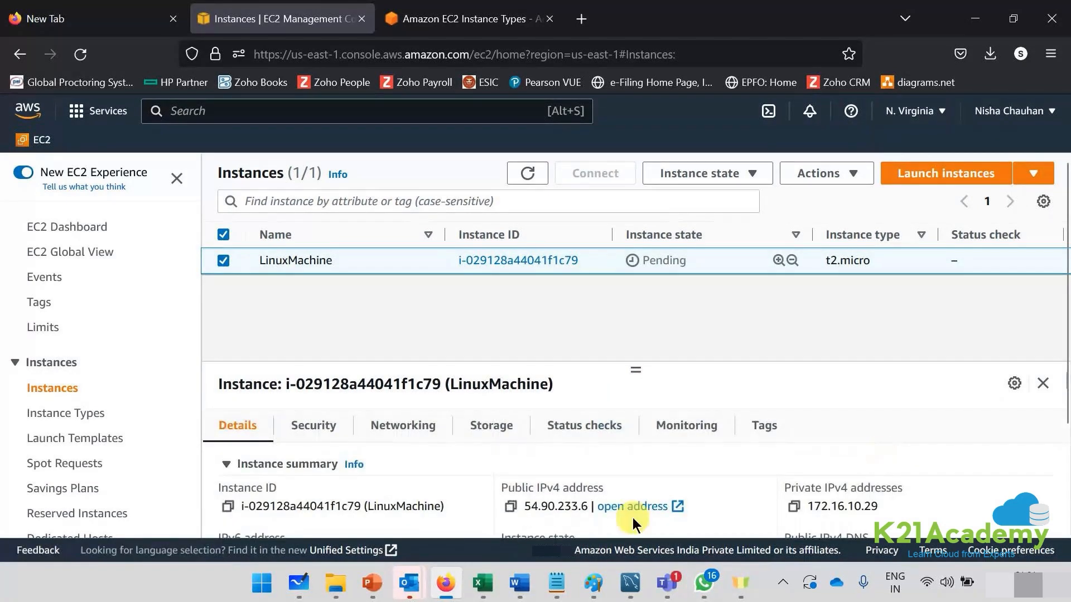
{"action": "left_click", "coordinate": [764, 440]}
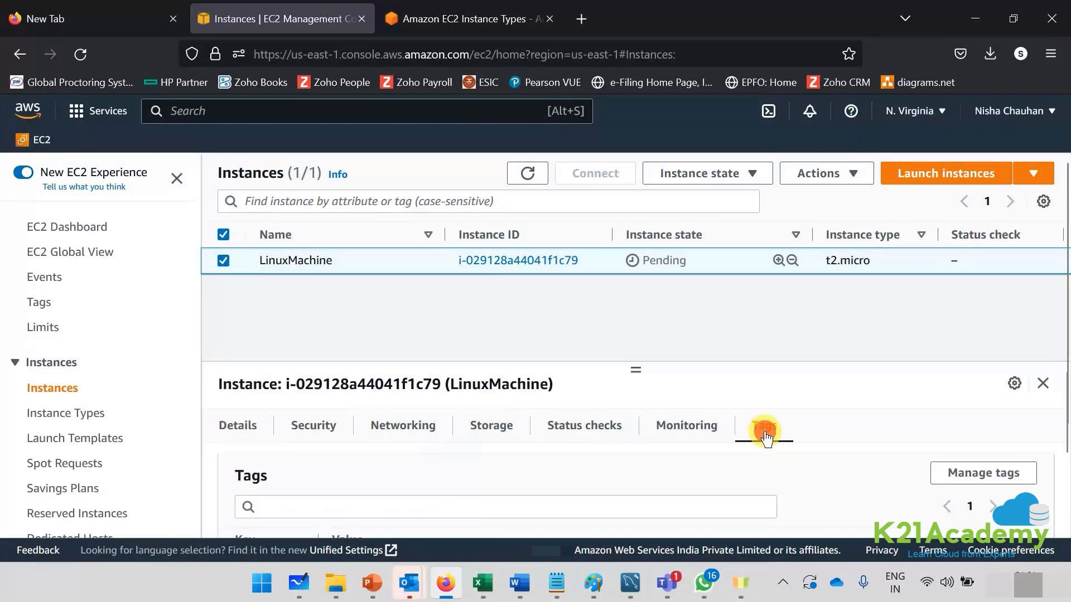
{"action": "scroll", "coordinate": [846, 499], "scroll_direction": "down", "scroll_amount": 3}
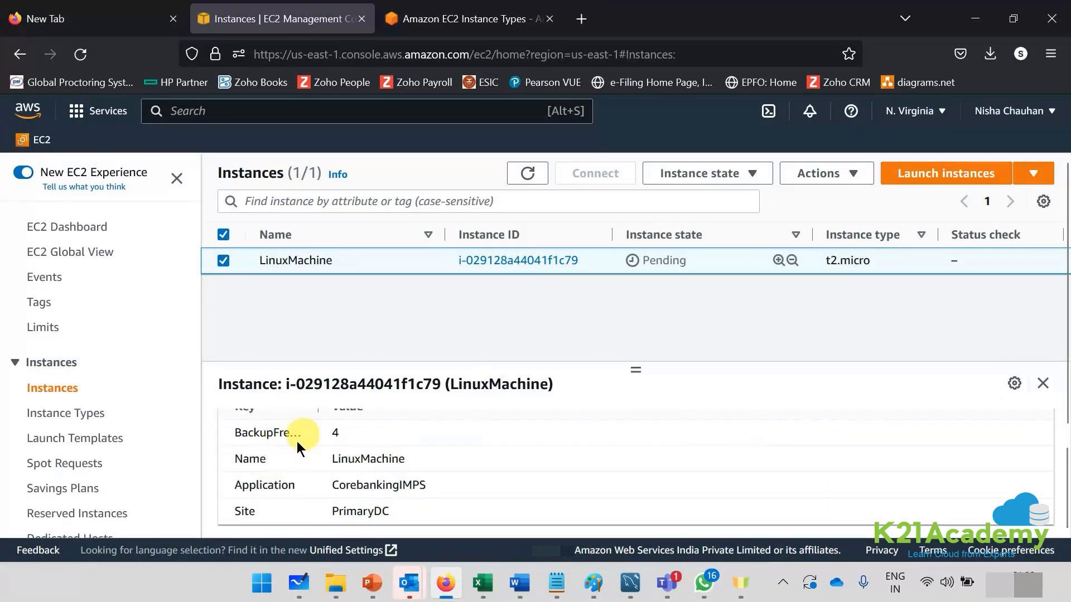
{"action": "left_click_drag", "start_coordinate": [317, 413], "coordinate": [379, 414]}
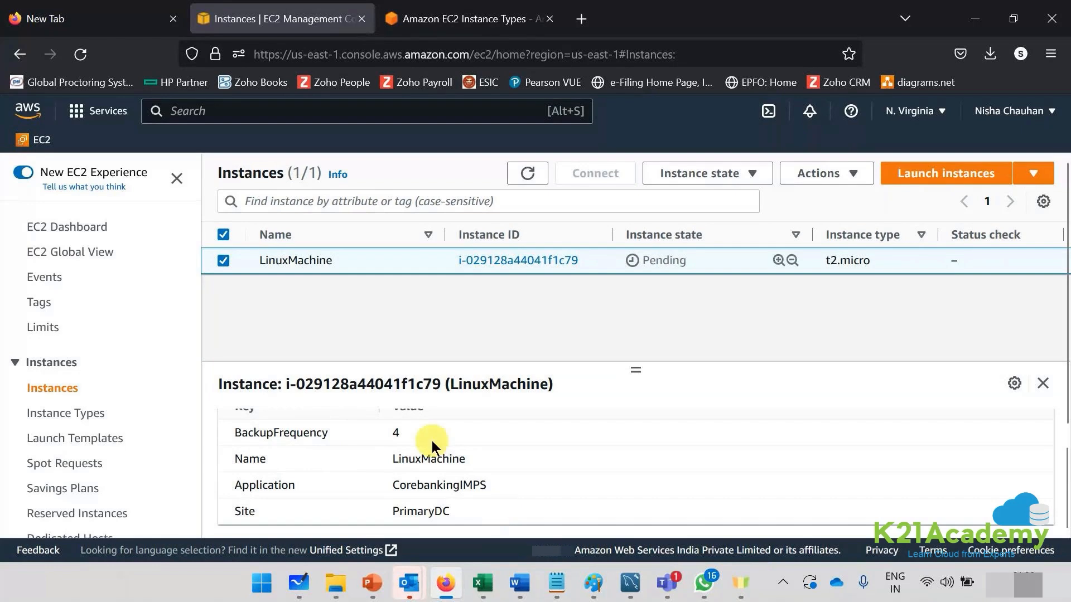
{"action": "mouse_move", "coordinate": [322, 263]}
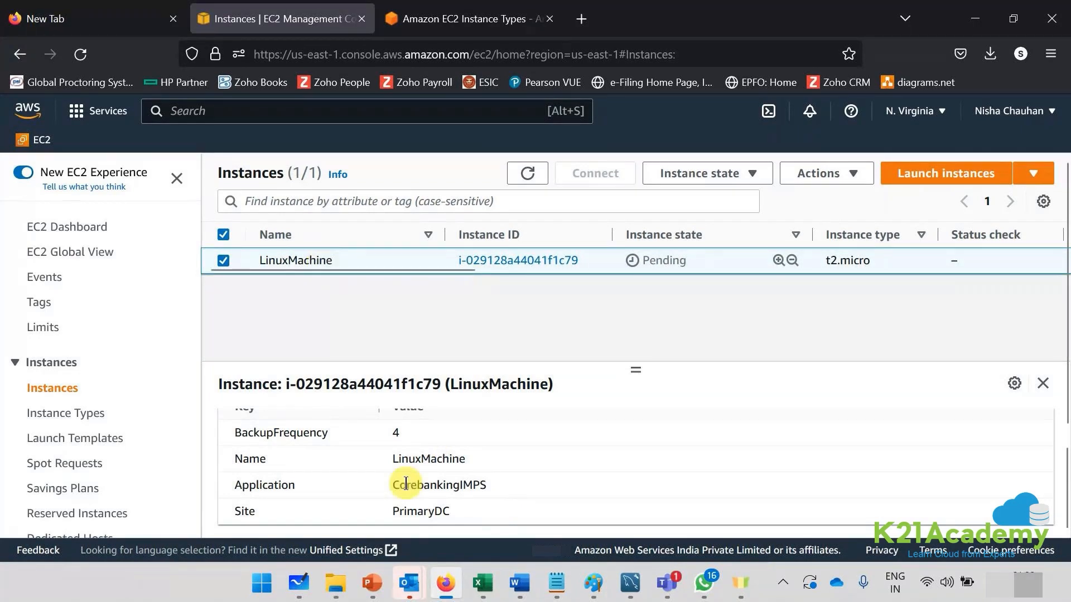
{"action": "left_click_drag", "start_coordinate": [406, 485], "coordinate": [458, 484]}
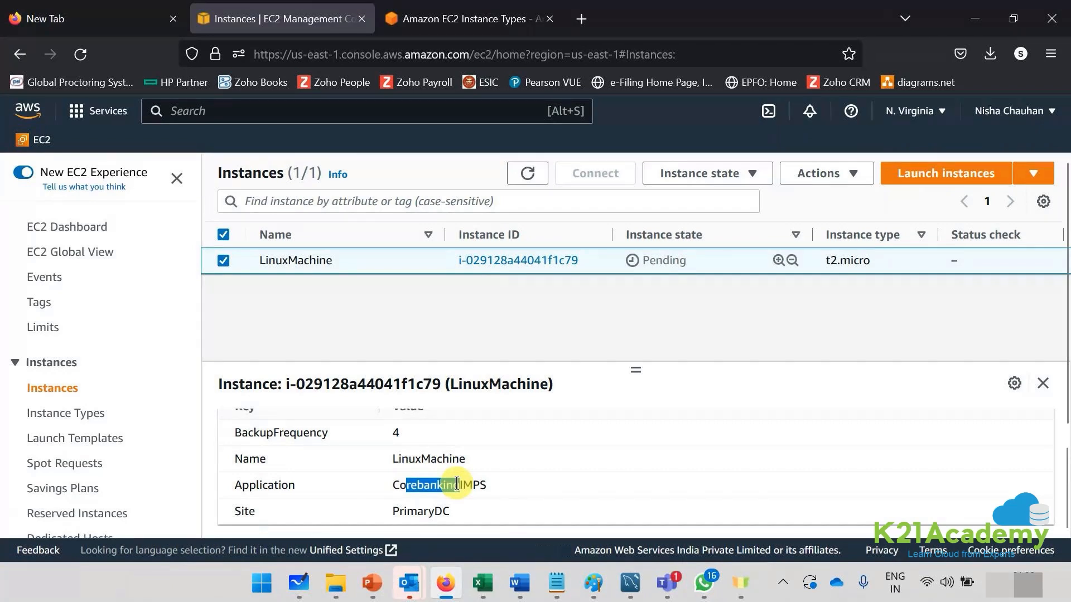
{"action": "left_click_drag", "start_coordinate": [457, 483], "coordinate": [442, 511]}
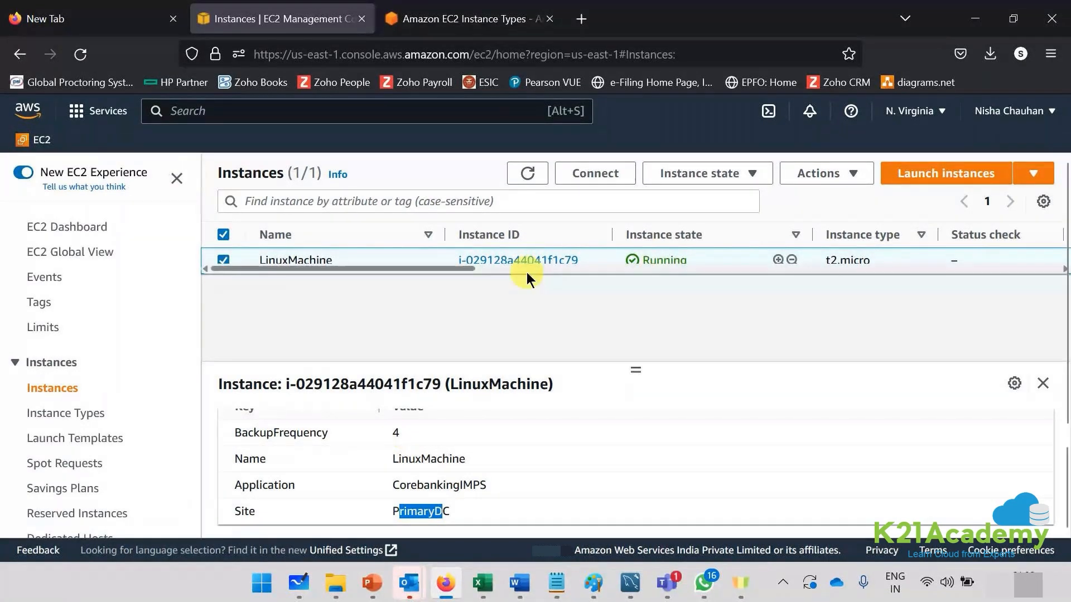
Start launching another instance and name it WindowsEC2 Instance
{"action": "left_click", "coordinate": [963, 184]}
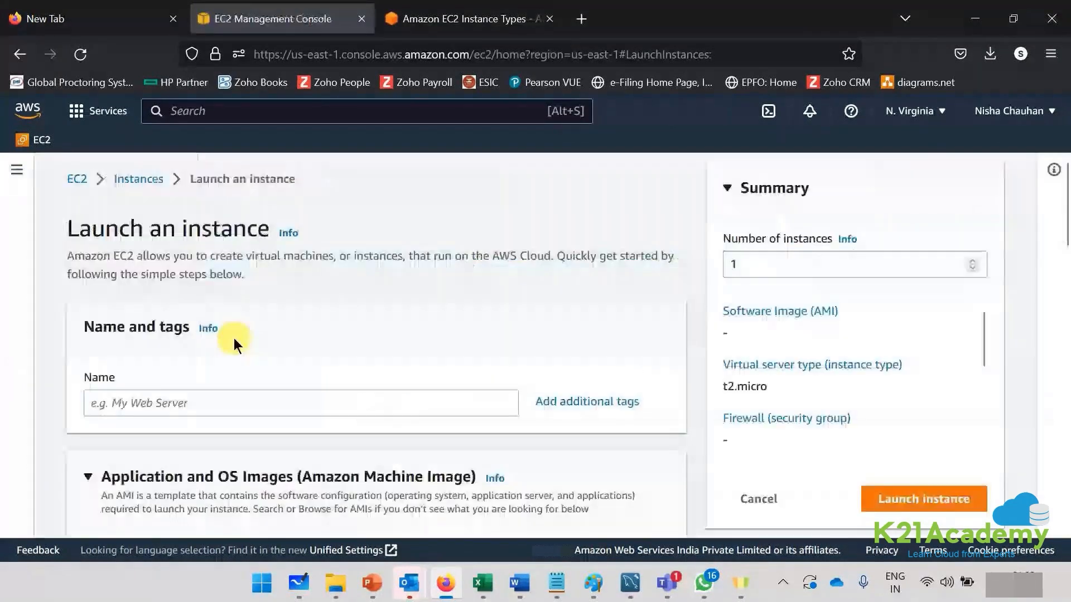
{"action": "left_click", "coordinate": [181, 402]}
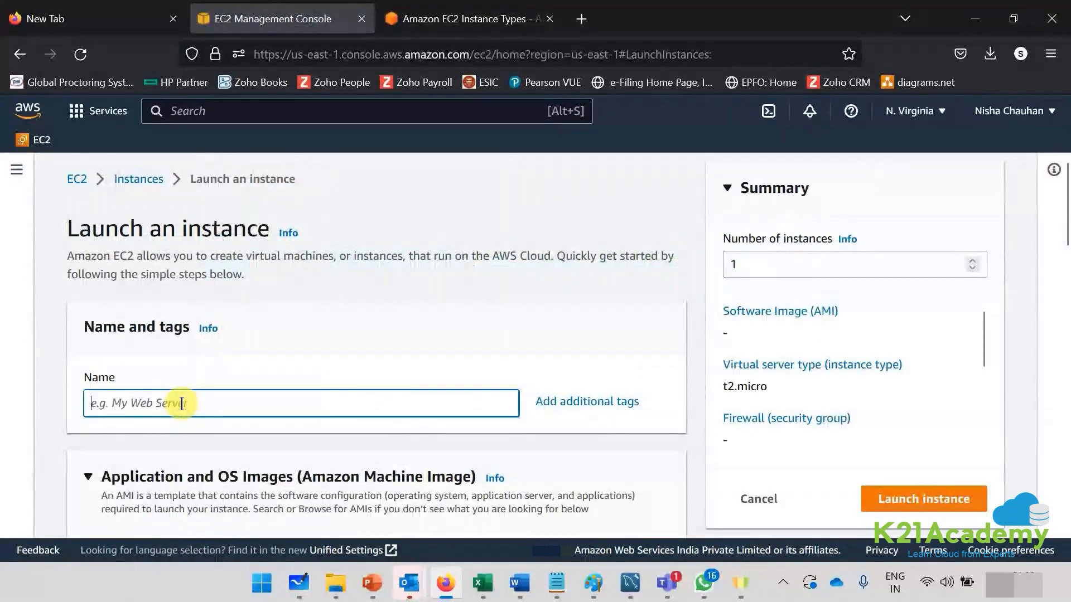
{"action": "type", "text": "Wi"}
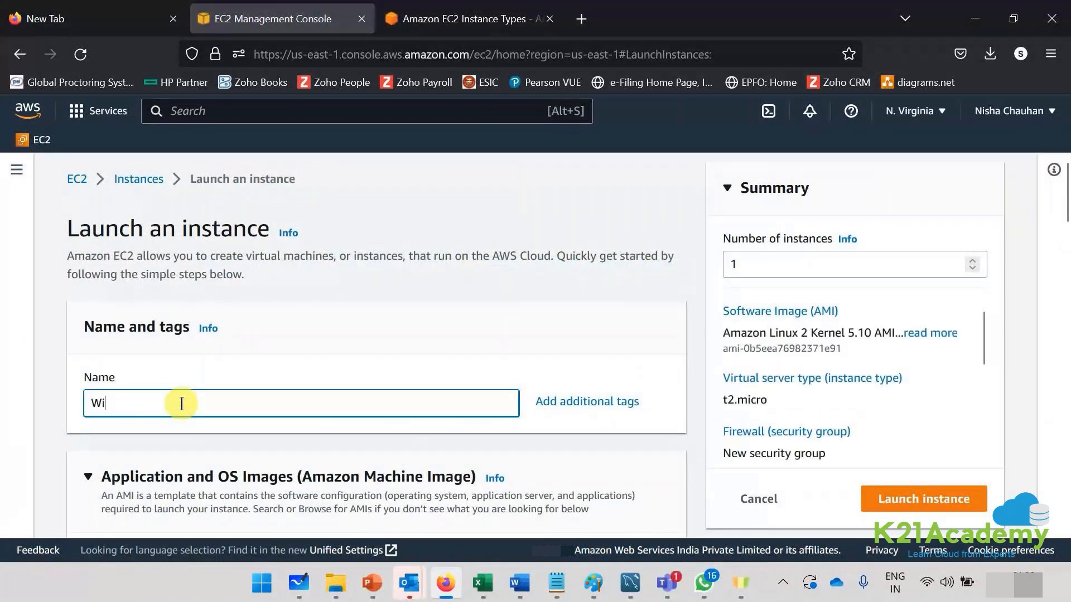
{"action": "type", "text": "ndows"}
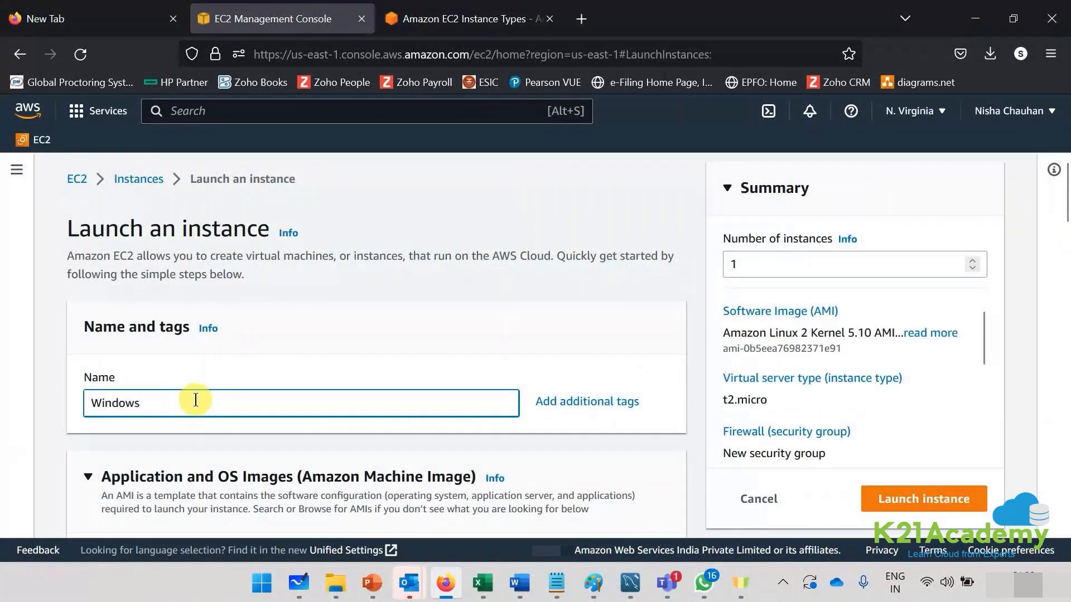
{"action": "type", "text": "Ec2 In"}
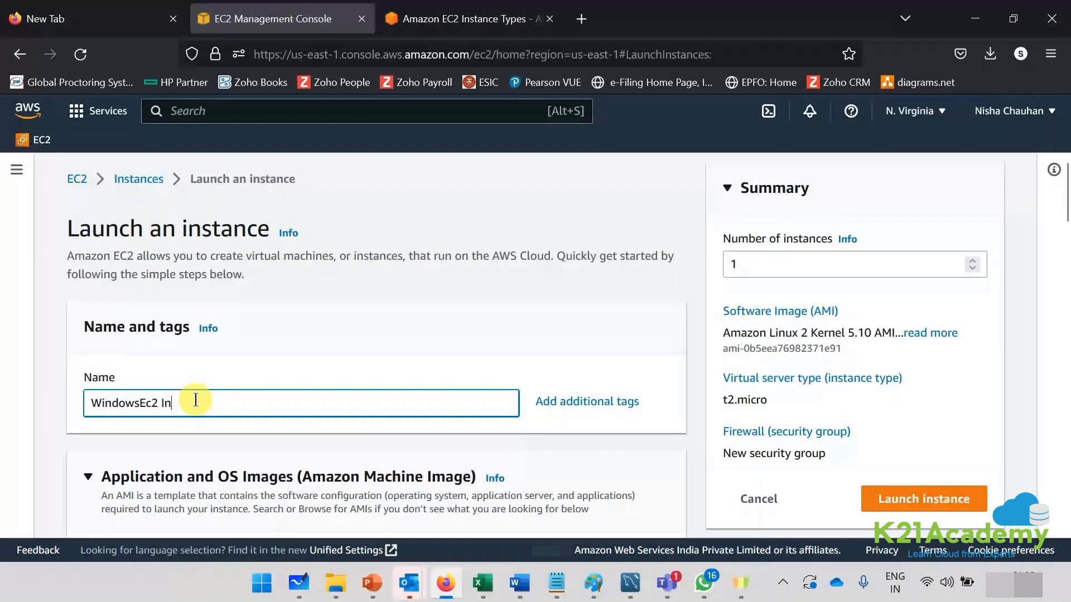
{"action": "type", "text": "stance"}
{"action": "scroll", "coordinate": [498, 301], "scroll_direction": "down", "scroll_amount": 2}
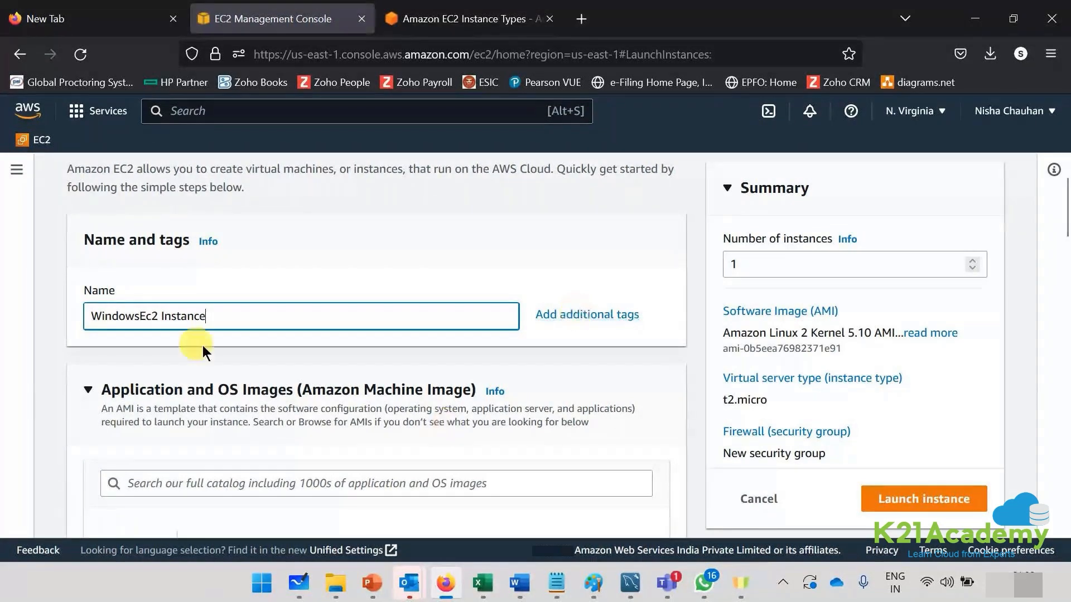
{"action": "left_click", "coordinate": [154, 310]}
{"action": "key", "text": "BackSpace"}
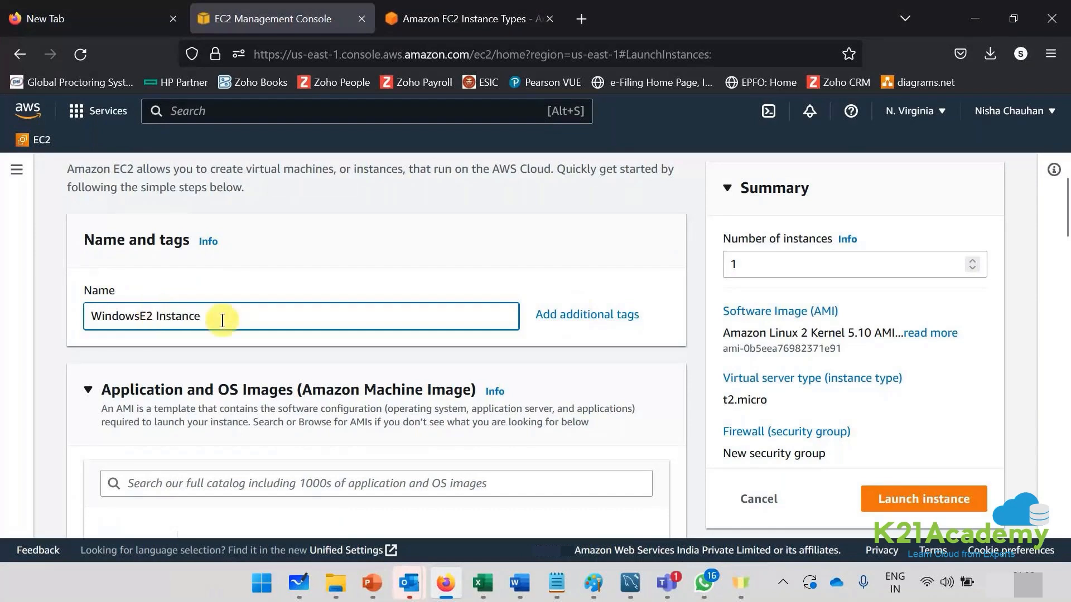
{"action": "type", "text": "C"}
Choose the Windows quick-start image, Microsoft Windows Server 2022 Base, for the new instance
{"action": "scroll", "coordinate": [245, 379], "scroll_direction": "down", "scroll_amount": 3}
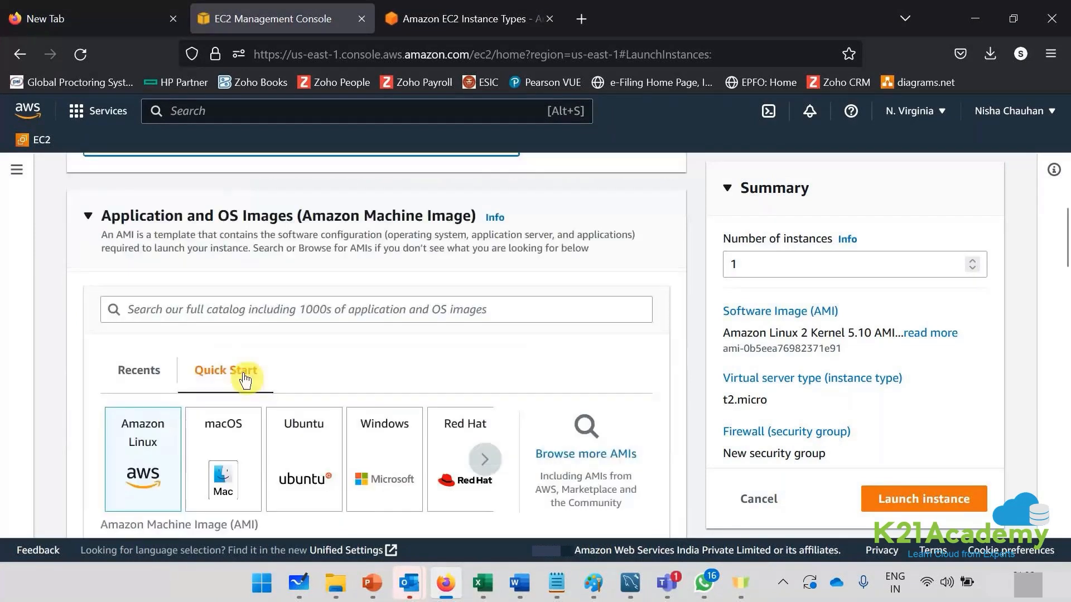
{"action": "left_click", "coordinate": [397, 479]}
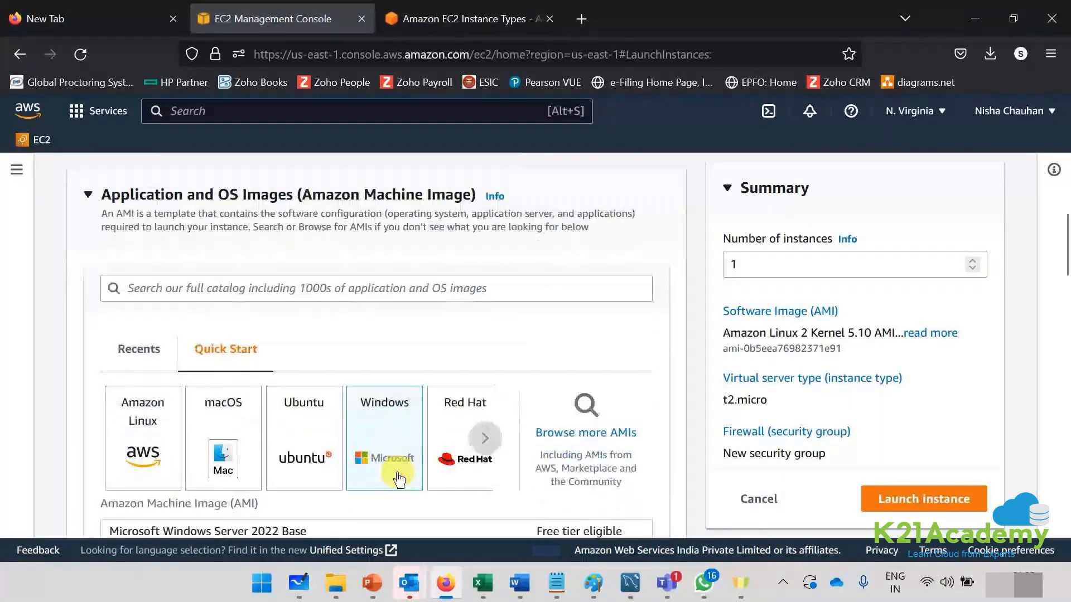
{"action": "scroll", "coordinate": [398, 479], "scroll_direction": "down", "scroll_amount": 4}
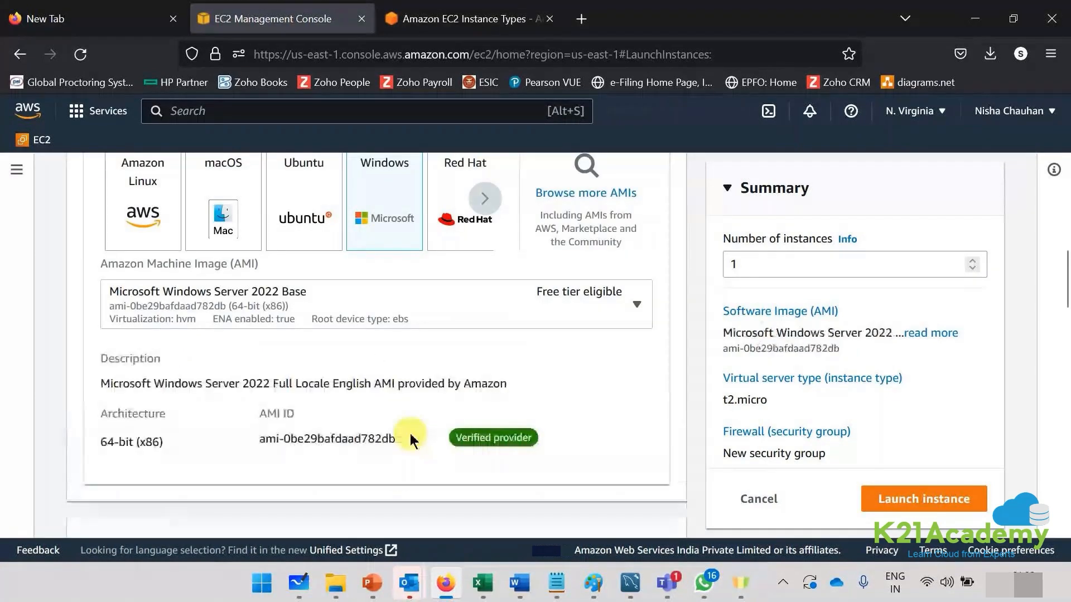
Select the existing key pair NVDec2022 for logging in to the Windows instance
{"action": "scroll", "coordinate": [410, 433], "scroll_direction": "down", "scroll_amount": 4}
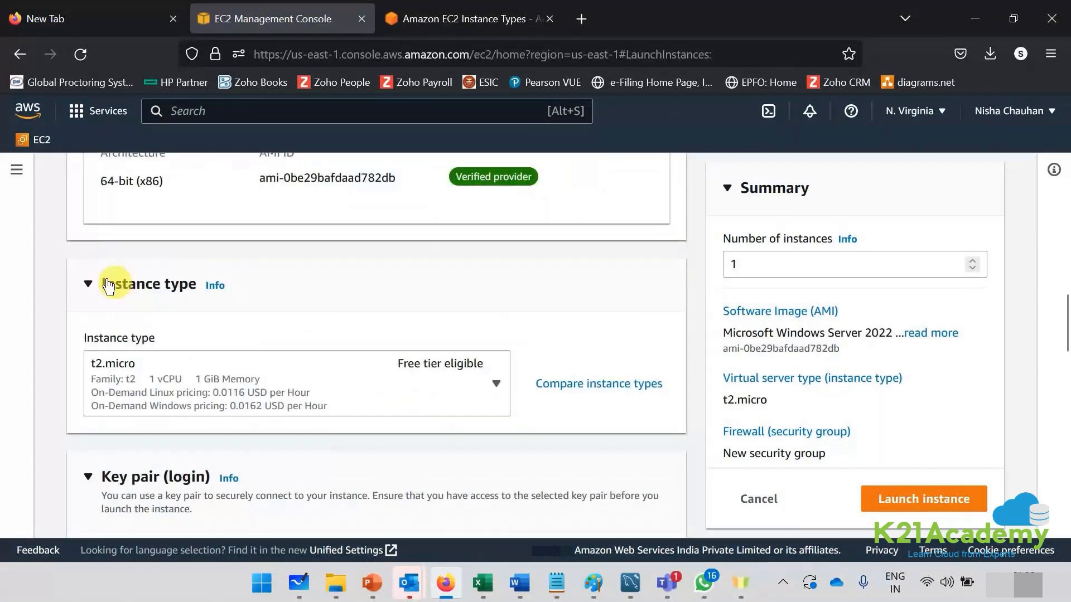
{"action": "scroll", "coordinate": [174, 326], "scroll_direction": "down", "scroll_amount": 3}
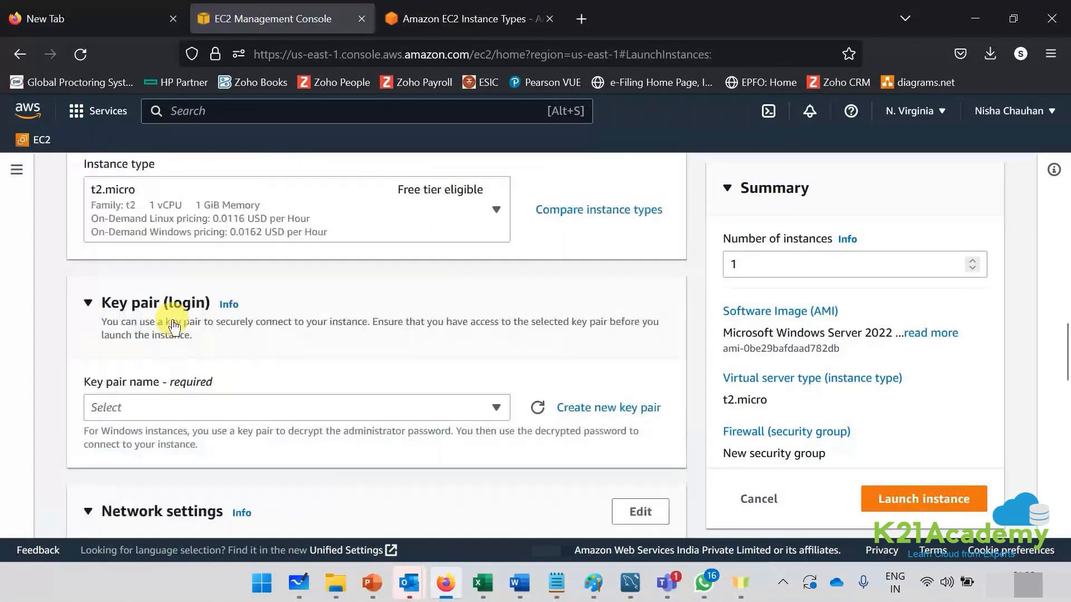
{"action": "left_click", "coordinate": [173, 409]}
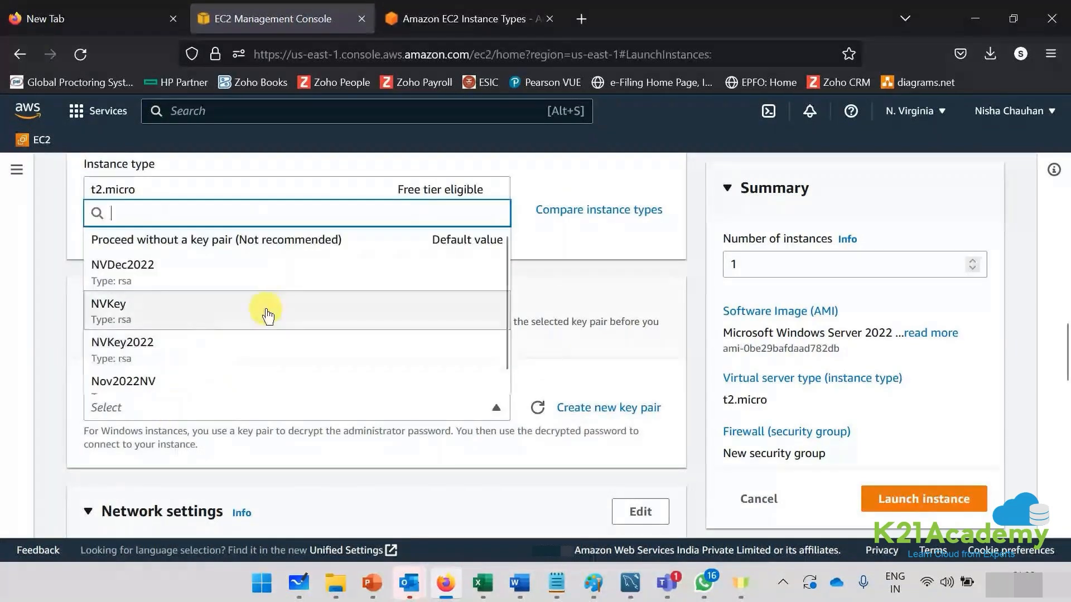
{"action": "left_click", "coordinate": [262, 283]}
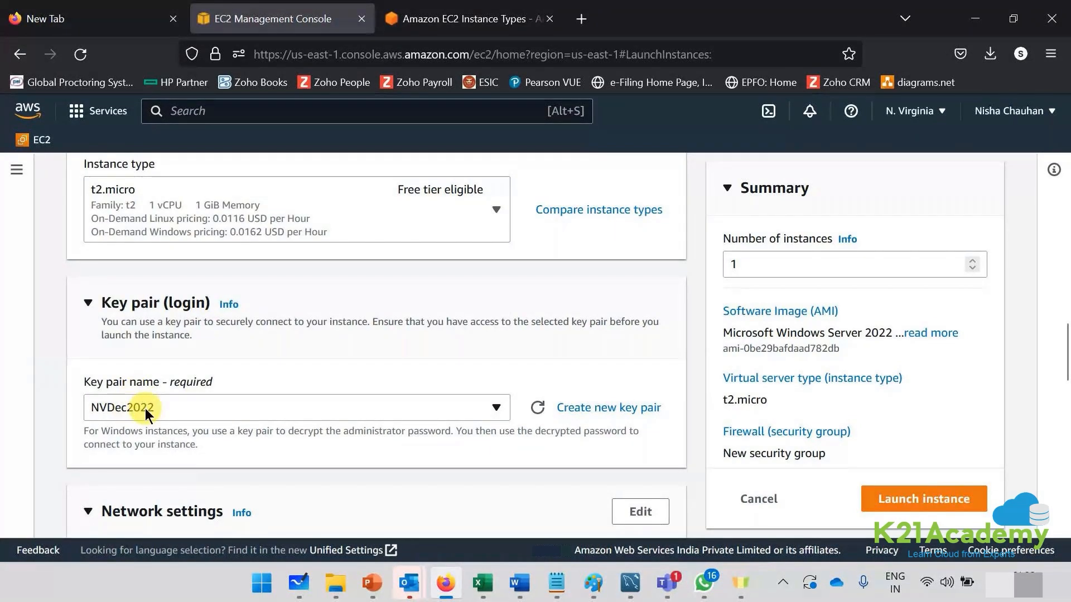
Open the network settings for editing and set the VPC to K21NV
{"action": "scroll", "coordinate": [539, 357], "scroll_direction": "down", "scroll_amount": 2}
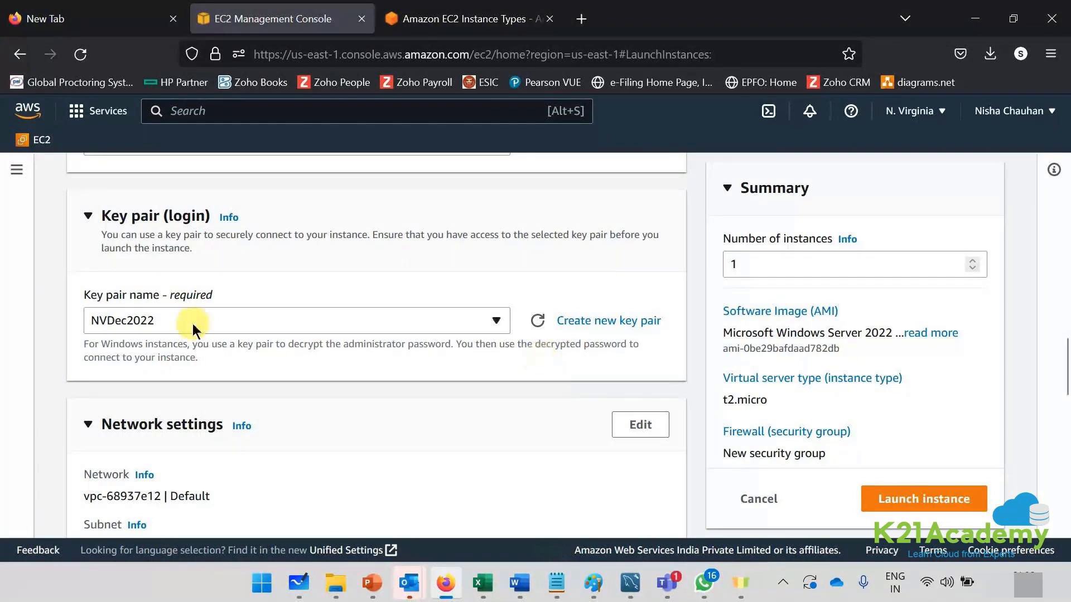
{"action": "scroll", "coordinate": [335, 458], "scroll_direction": "down", "scroll_amount": 1}
{"action": "scroll", "coordinate": [334, 458], "scroll_direction": "down", "scroll_amount": 2}
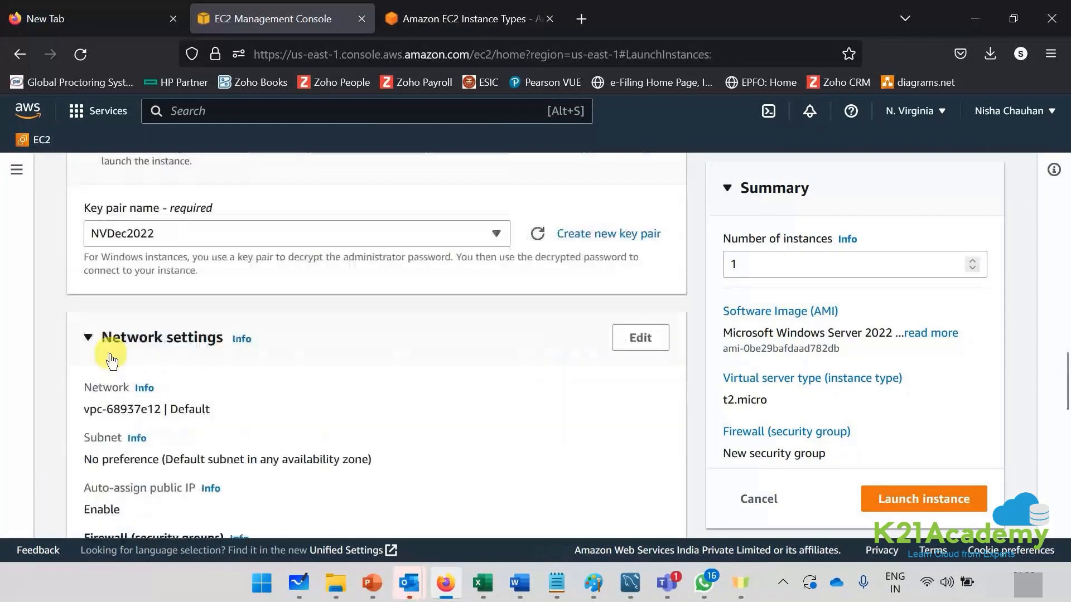
{"action": "left_click", "coordinate": [641, 339]}
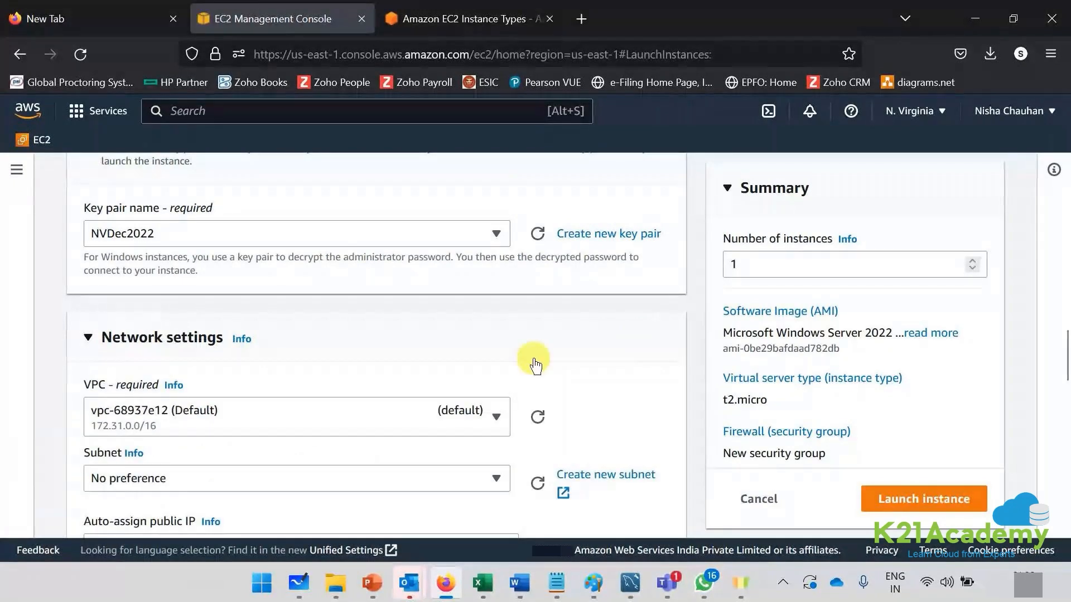
{"action": "left_click", "coordinate": [335, 417]}
{"action": "left_click", "coordinate": [213, 358]}
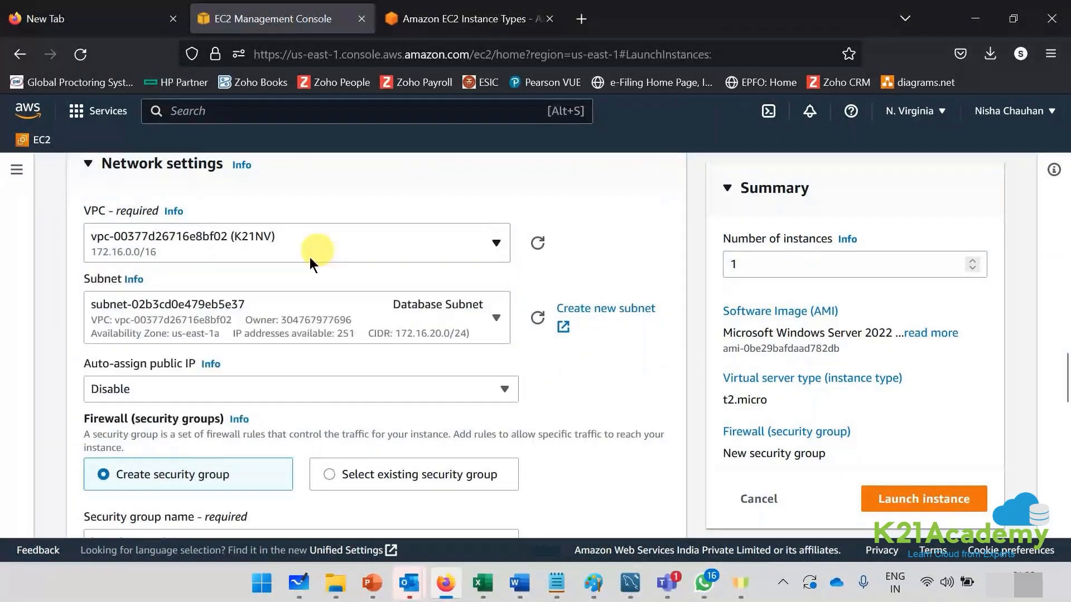
Place the instance in the ApplicationSubnet subnet and enable auto-assignment of a public IP
{"action": "left_click", "coordinate": [295, 320]}
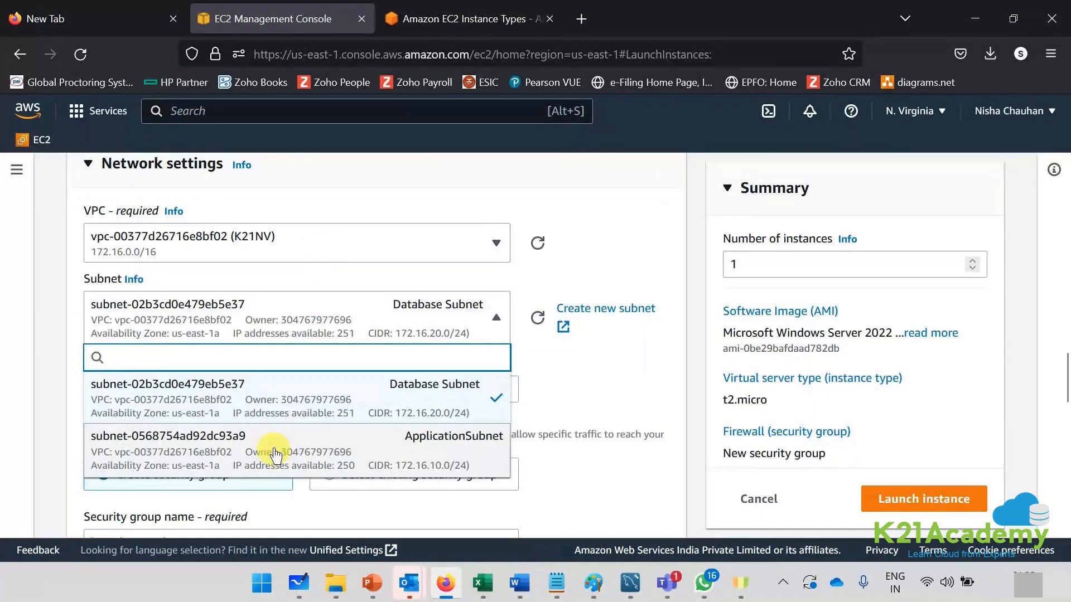
{"action": "left_click", "coordinate": [275, 454]}
{"action": "left_click", "coordinate": [387, 390]}
{"action": "left_click", "coordinate": [154, 424]}
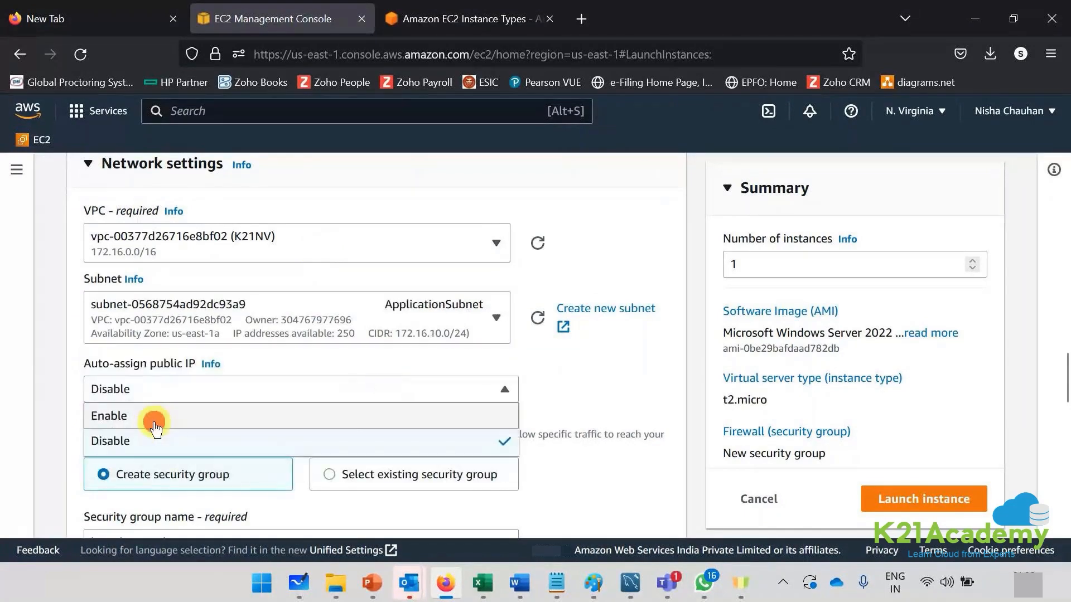
Name the new security group SGforWindows and review its inbound rule
{"action": "scroll", "coordinate": [312, 390], "scroll_direction": "down", "scroll_amount": 2}
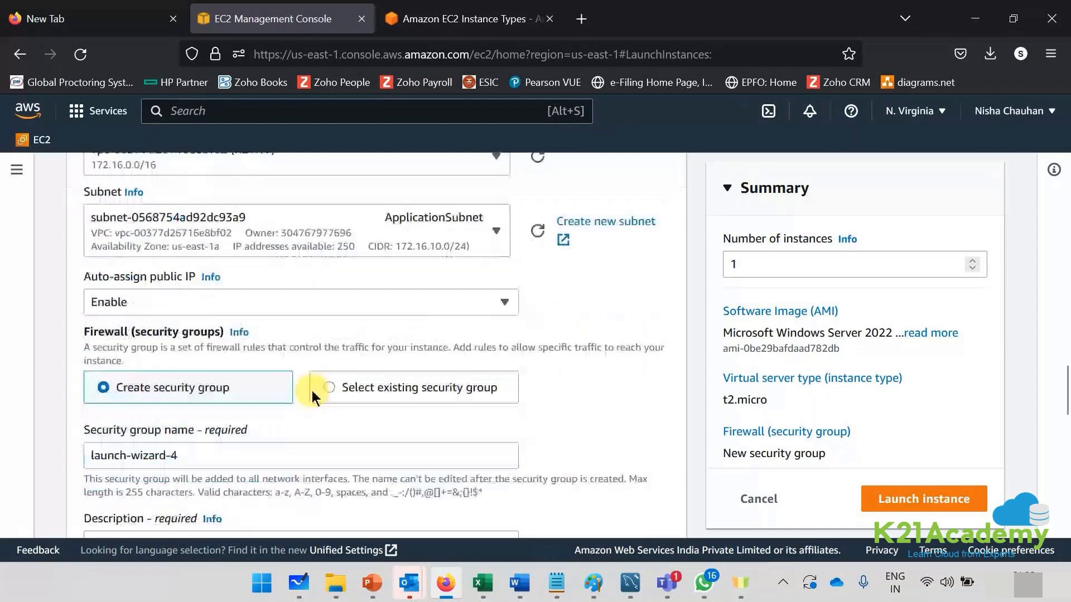
{"action": "triple_click", "coordinate": [198, 453]}
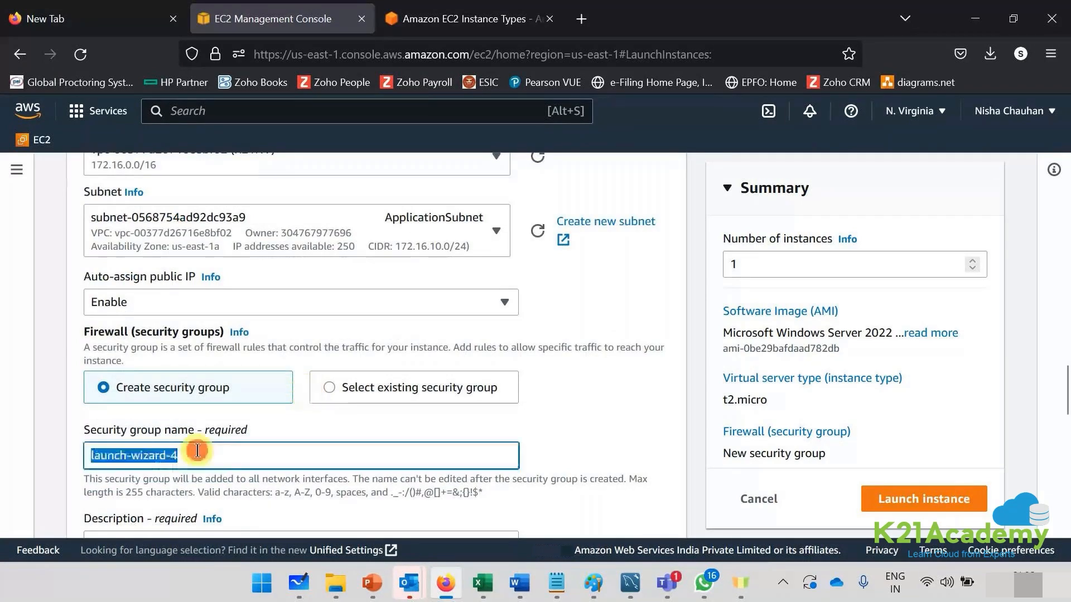
{"action": "type", "text": "SG"}
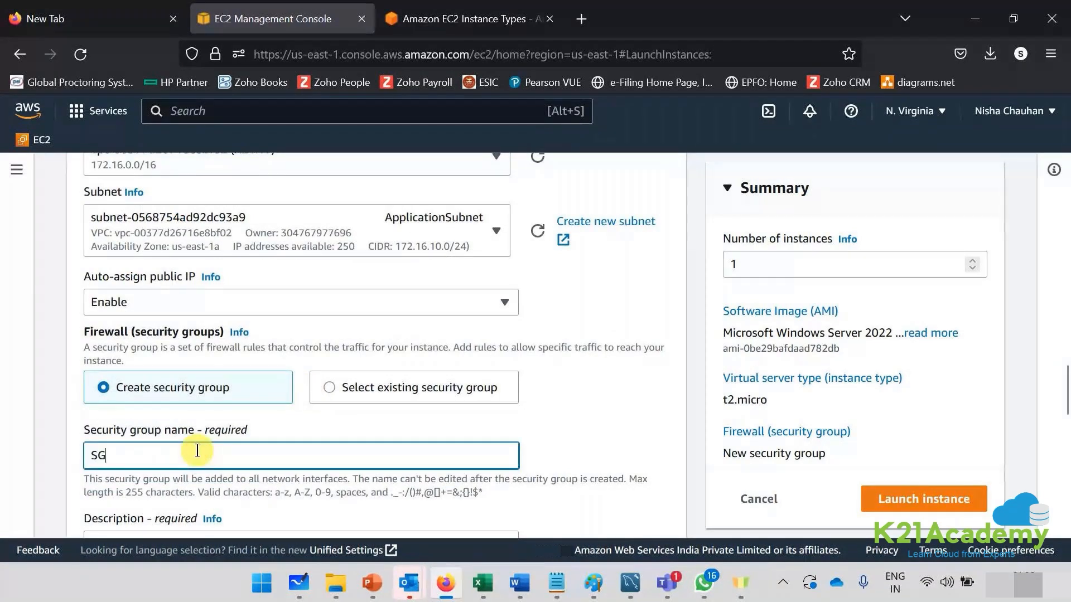
{"action": "type", "text": "forWindo"}
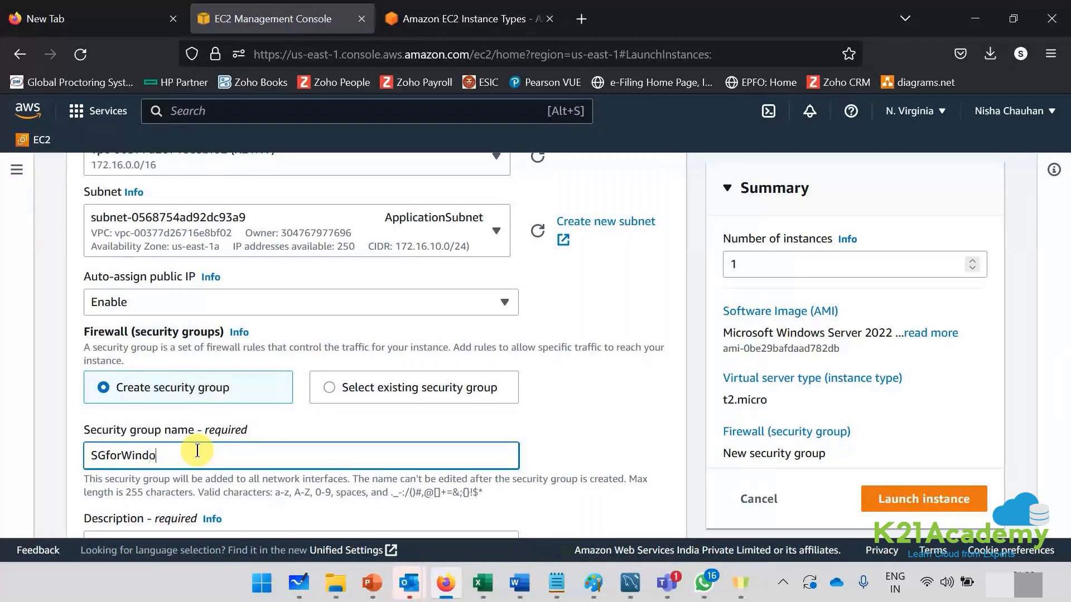
{"action": "type", "text": "ws"}
{"action": "scroll", "coordinate": [336, 393], "scroll_direction": "down", "scroll_amount": 3}
{"action": "scroll", "coordinate": [479, 341], "scroll_direction": "down", "scroll_amount": 3}
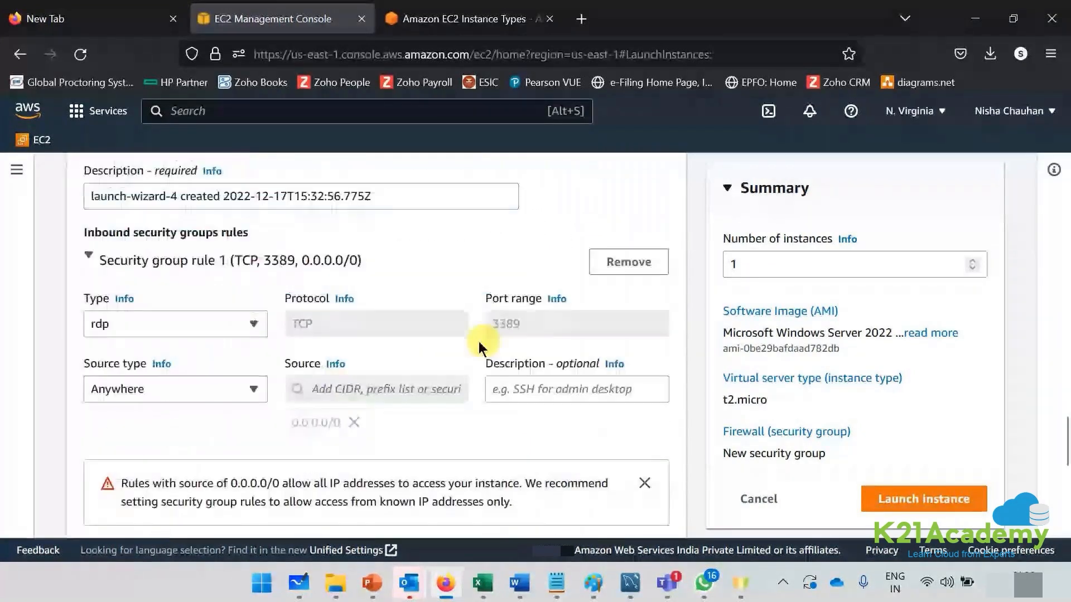
{"action": "scroll", "coordinate": [386, 353], "scroll_direction": "down", "scroll_amount": 2}
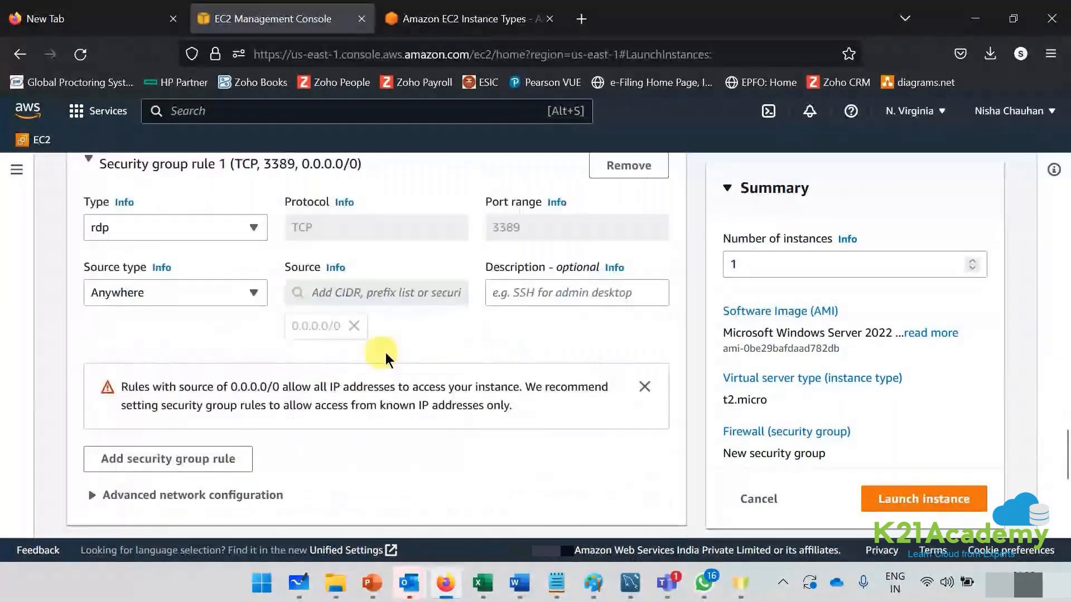
Add a second inbound security group rule of type HTTP with source Anywhere and dismiss the open-access warning
{"action": "scroll", "coordinate": [386, 352], "scroll_direction": "down", "scroll_amount": 2}
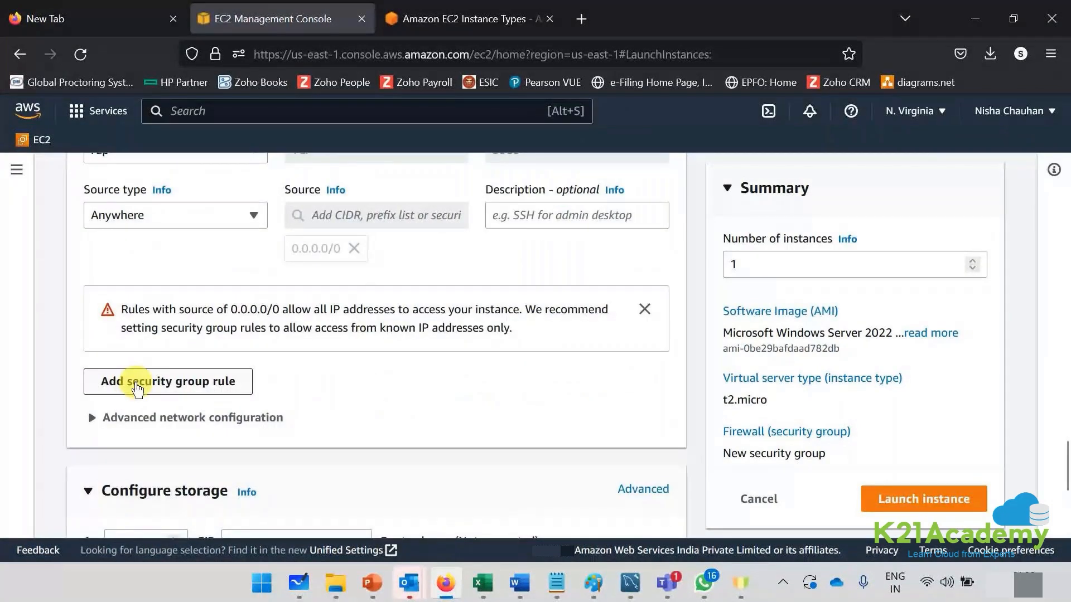
{"action": "left_click", "coordinate": [136, 388]}
{"action": "left_click", "coordinate": [156, 369]}
{"action": "key", "text": "h"}
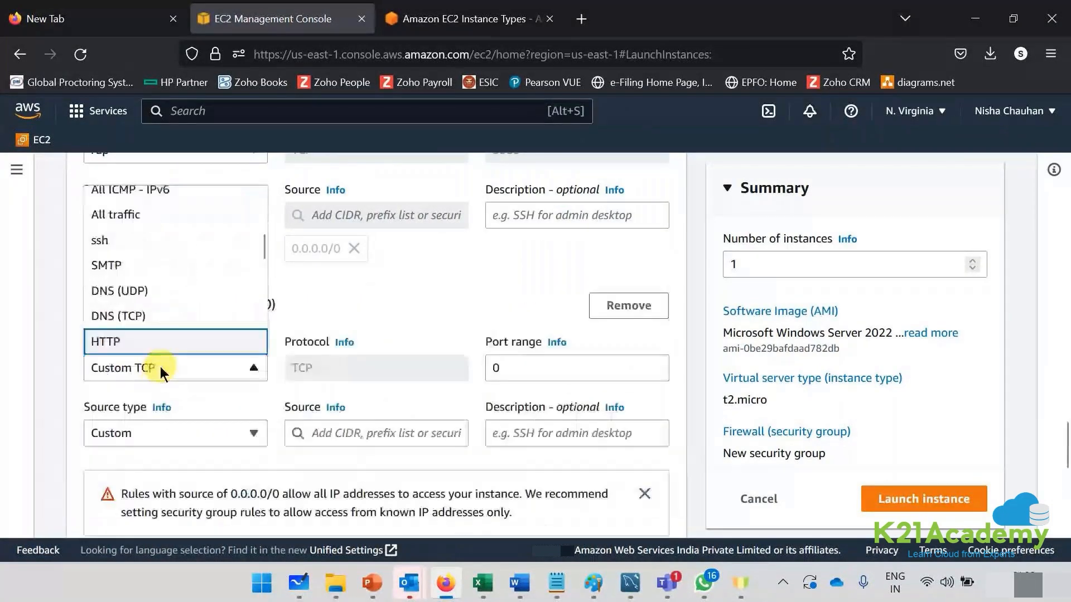
{"action": "left_click", "coordinate": [164, 349]}
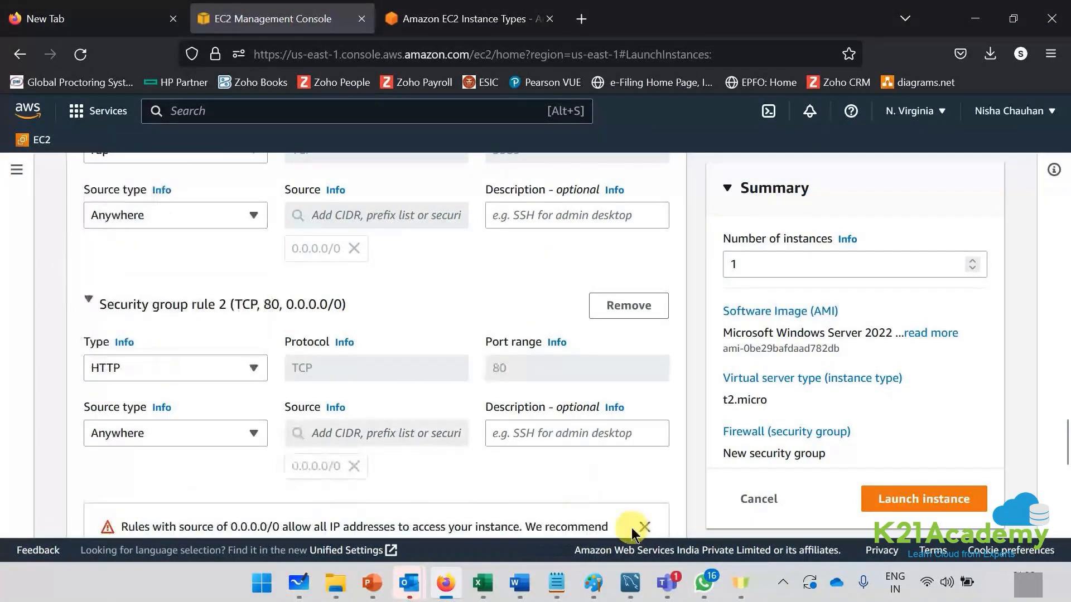
{"action": "left_click", "coordinate": [636, 527]}
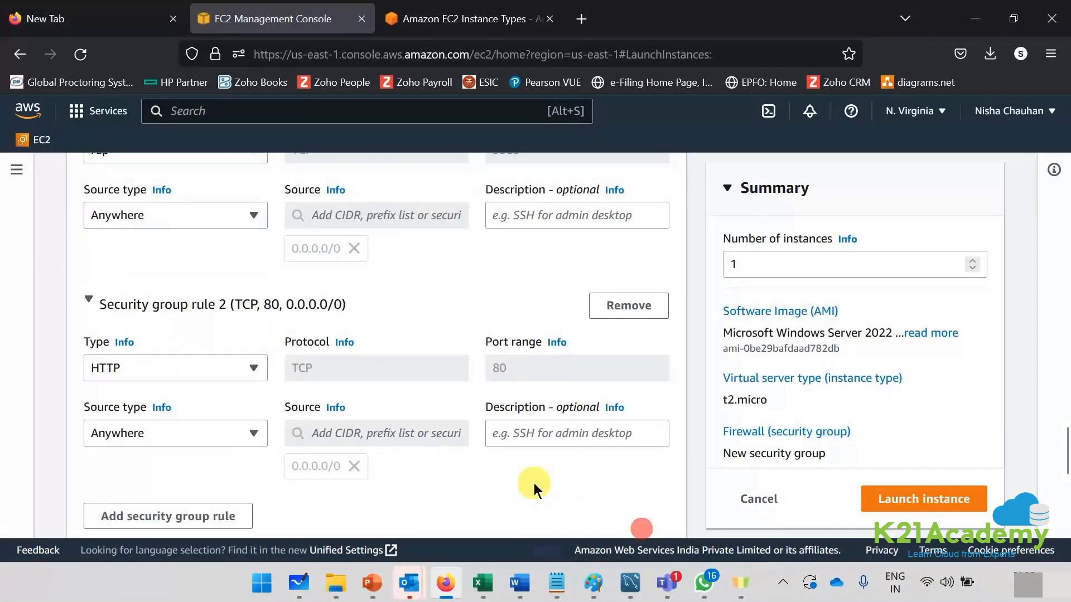
Review the root volume size, launch the Windows instance and return to the instances list
{"action": "scroll", "coordinate": [533, 483], "scroll_direction": "down", "scroll_amount": 5}
{"action": "double_click", "coordinate": [138, 414]}
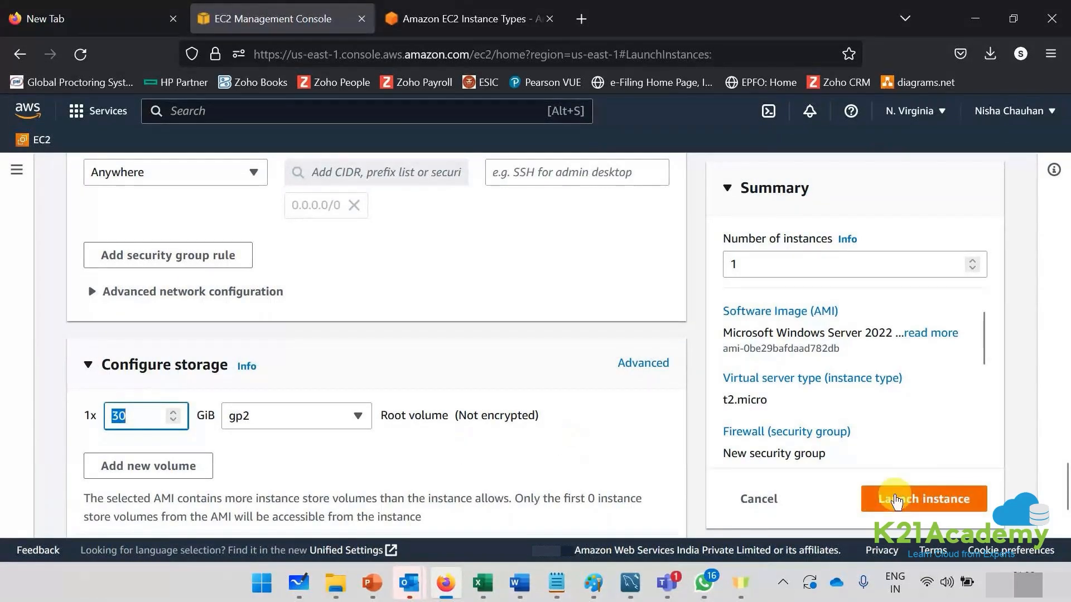
{"action": "left_click", "coordinate": [884, 495]}
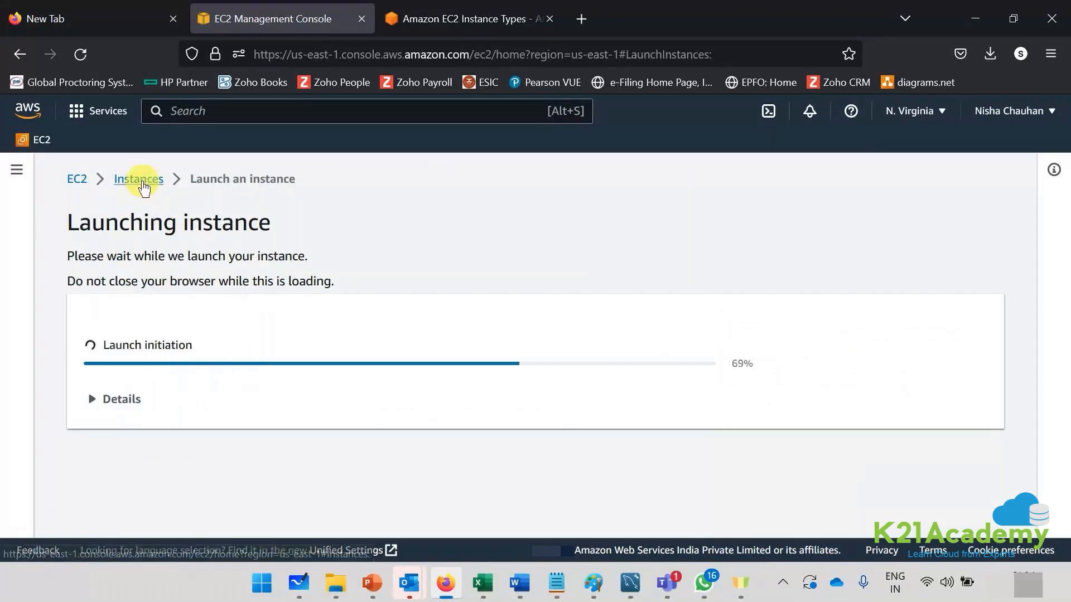
{"action": "left_click", "coordinate": [143, 181]}
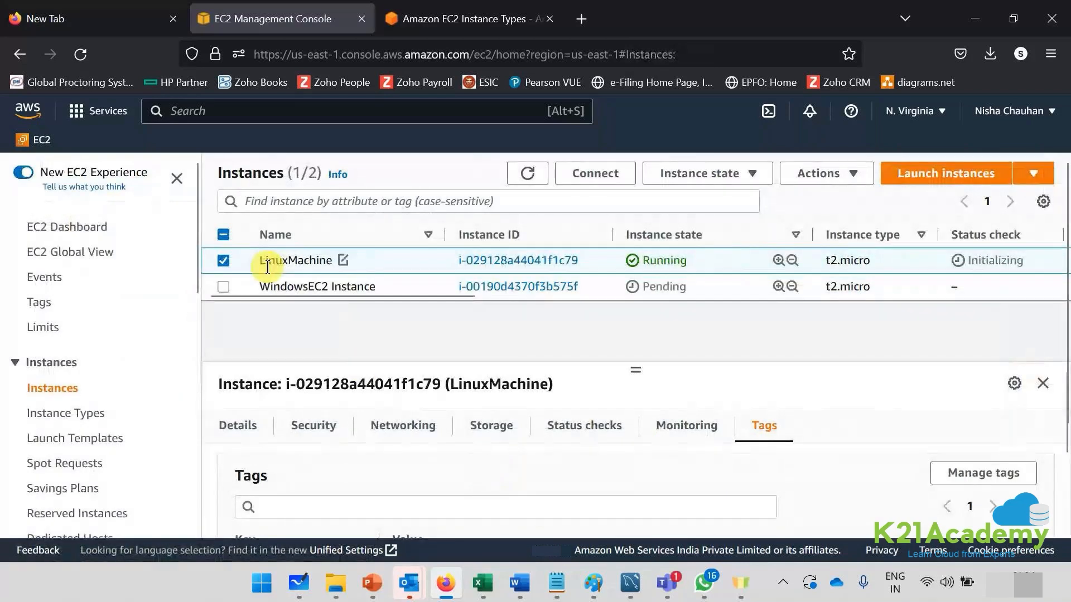
Open tag management for WindowsEC2 Instance and start a new tag
{"action": "left_click", "coordinate": [278, 286]}
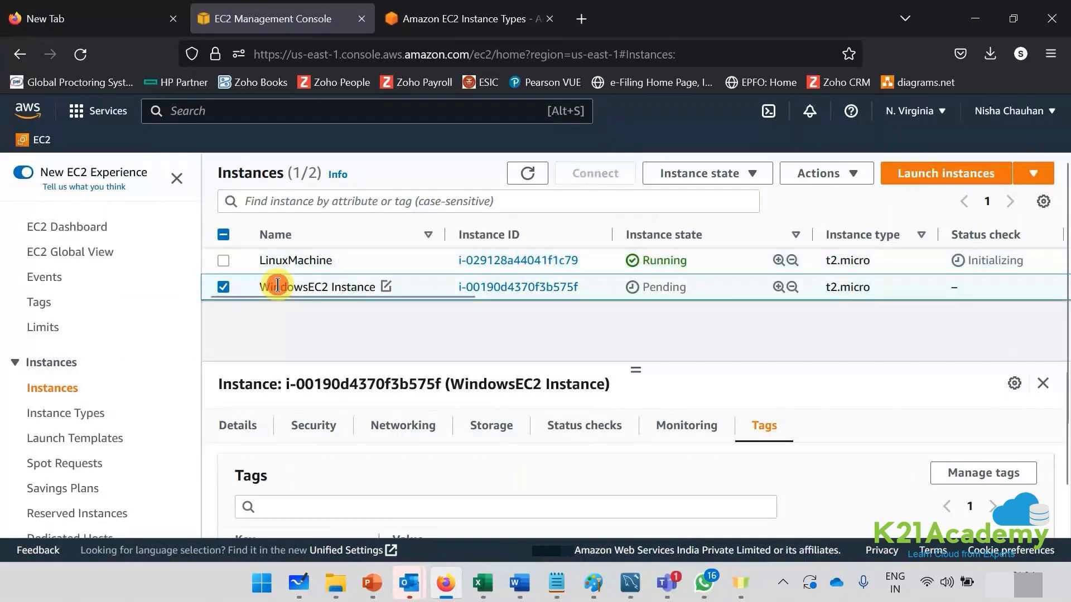
{"action": "left_click", "coordinate": [293, 261]}
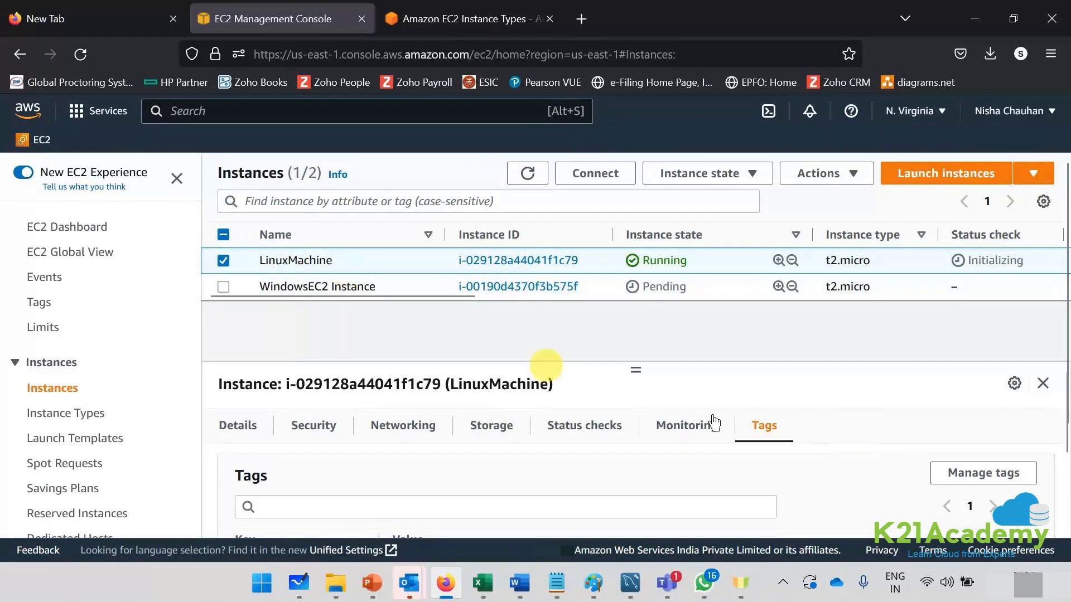
{"action": "left_click", "coordinate": [339, 286]}
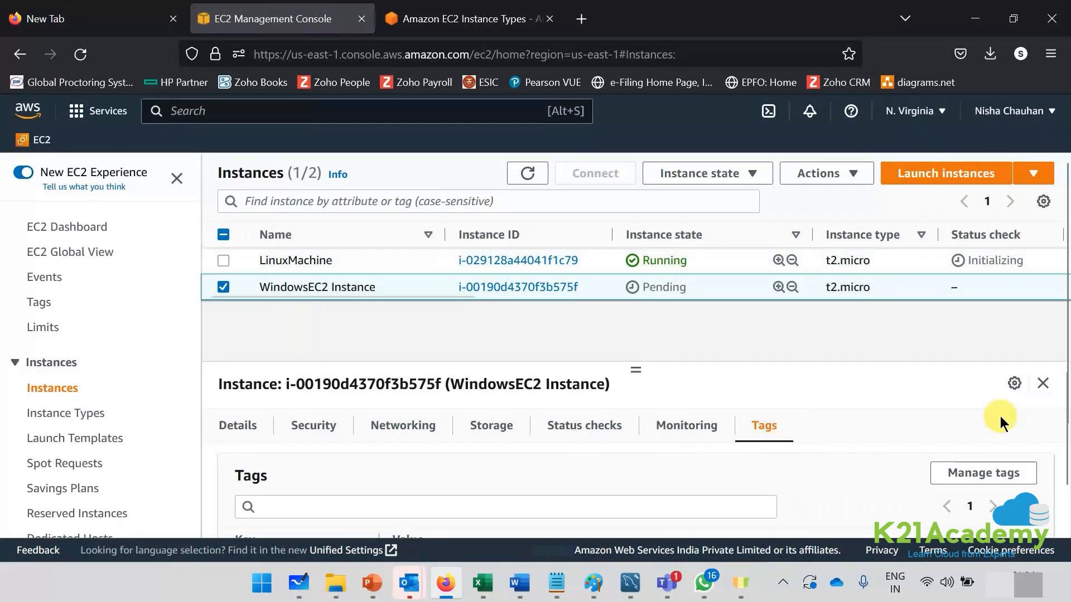
{"action": "scroll", "coordinate": [959, 450], "scroll_direction": "down", "scroll_amount": 2}
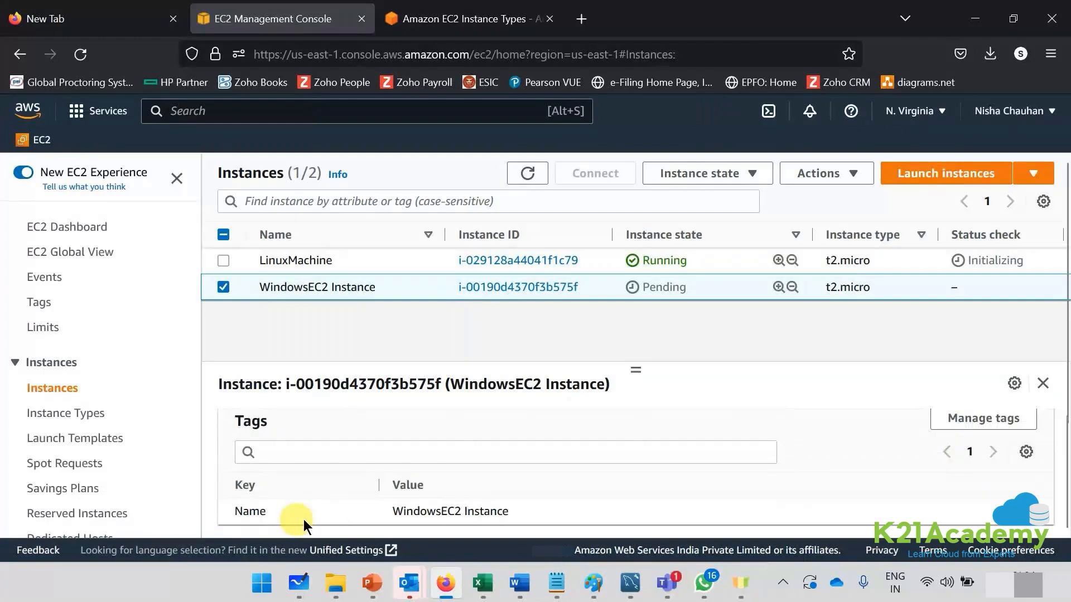
{"action": "left_click", "coordinate": [982, 418]}
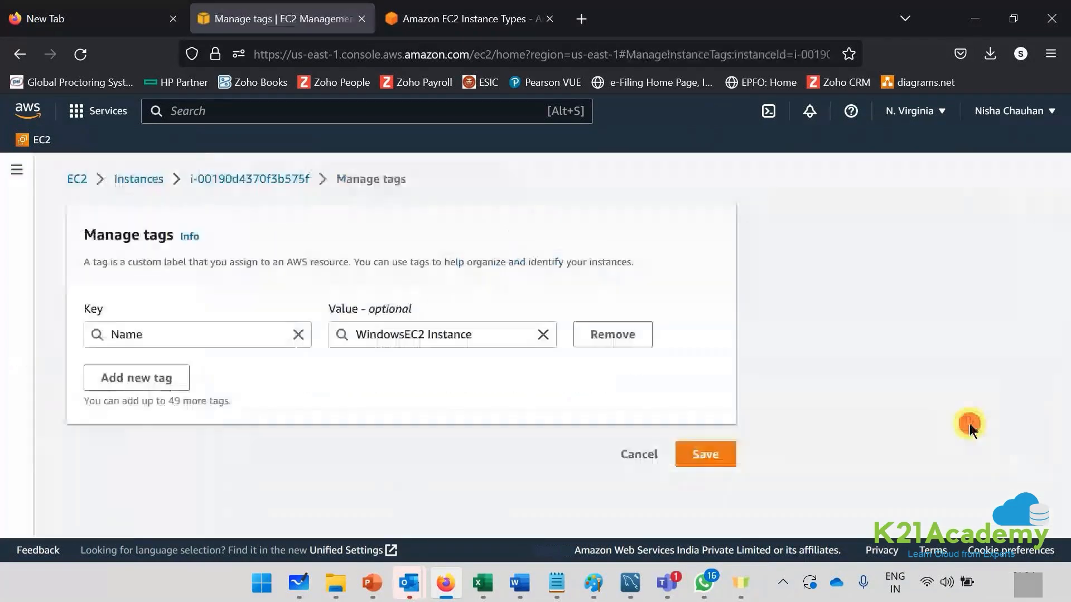
{"action": "left_click", "coordinate": [136, 377]}
{"action": "left_click", "coordinate": [147, 380]}
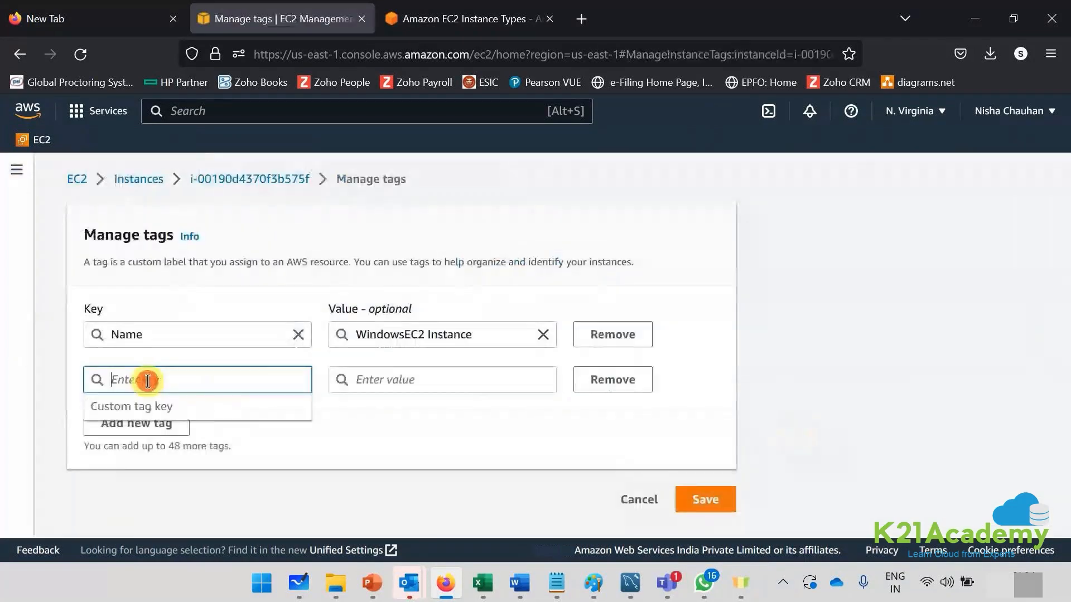
{"action": "type", "text": "App"}
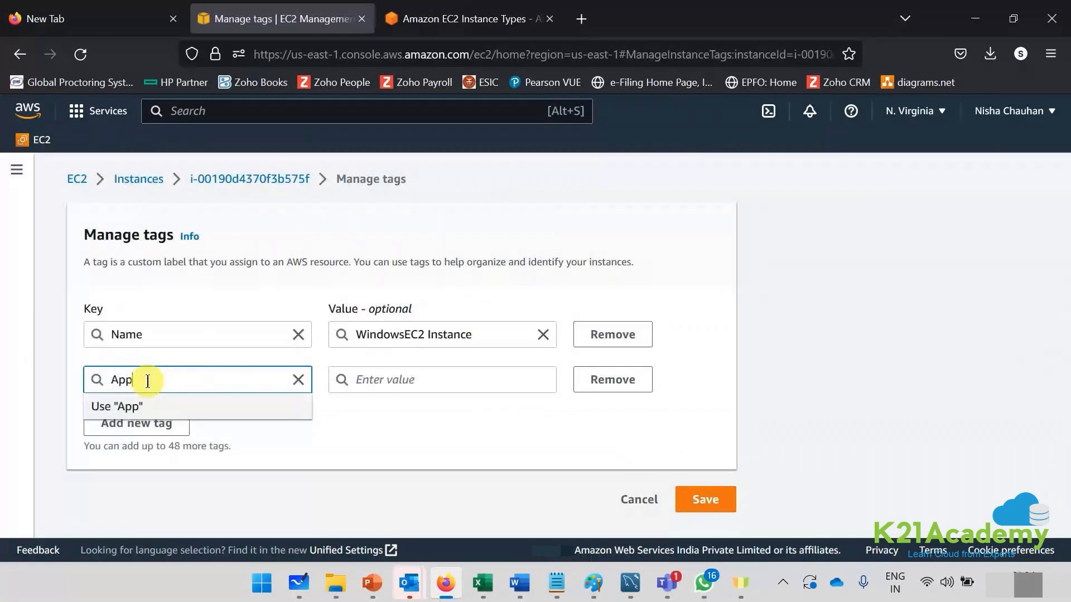
{"action": "type", "text": "licati"}
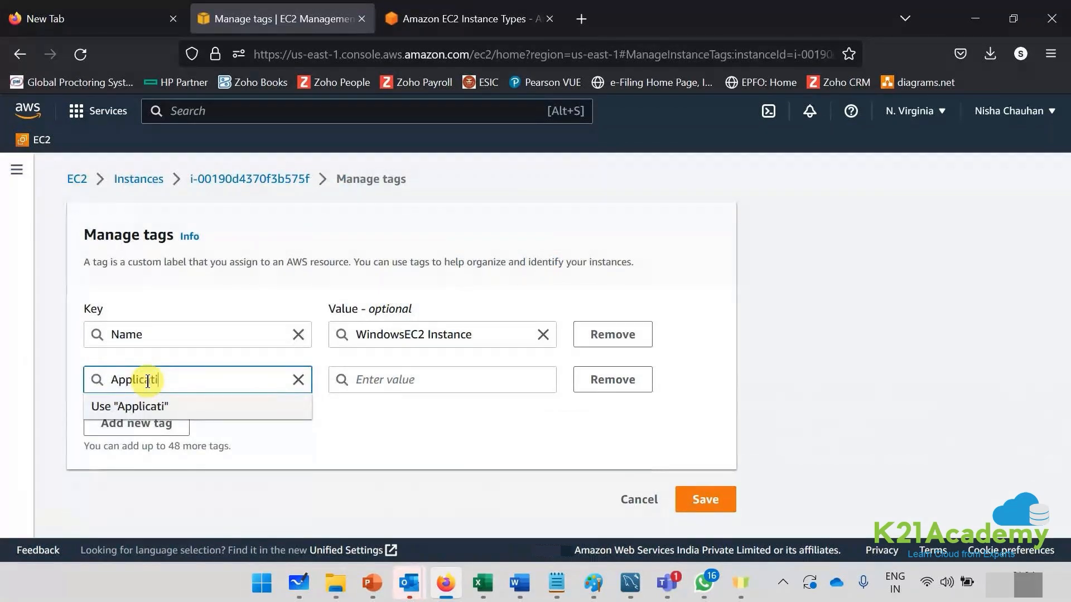
{"action": "type", "text": "on"}
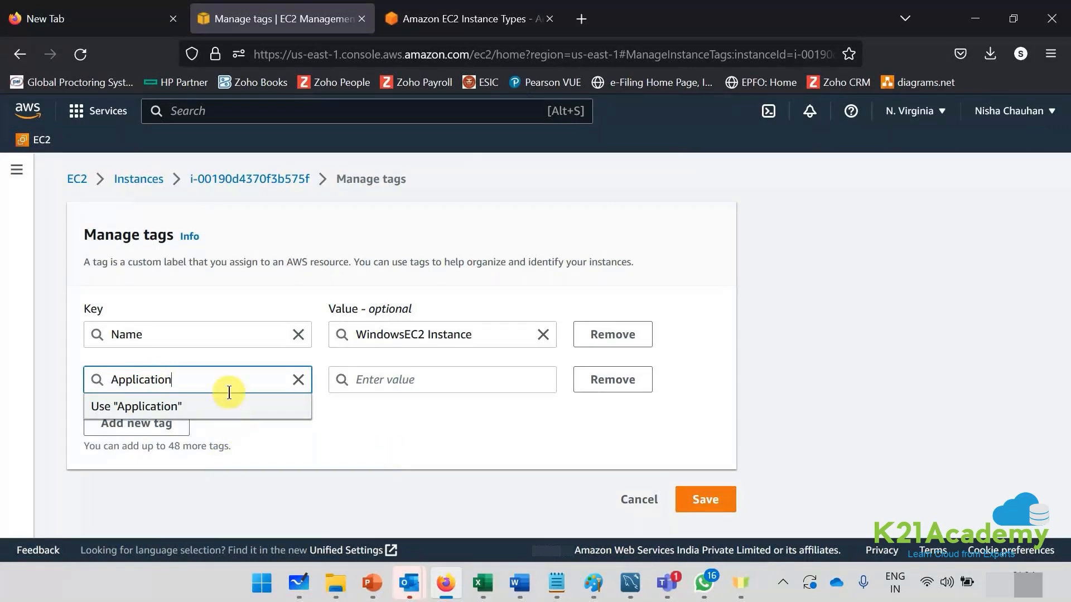
{"action": "key", "text": "BackSpace"}
{"action": "key", "text": "BackSpace"}
{"action": "key", "text": "BackSpace"}
{"action": "key", "text": "BackSpace"}
{"action": "key", "text": "BackSpace"}
{"action": "key", "text": "BackSpace"}
{"action": "key", "text": "BackSpace"}
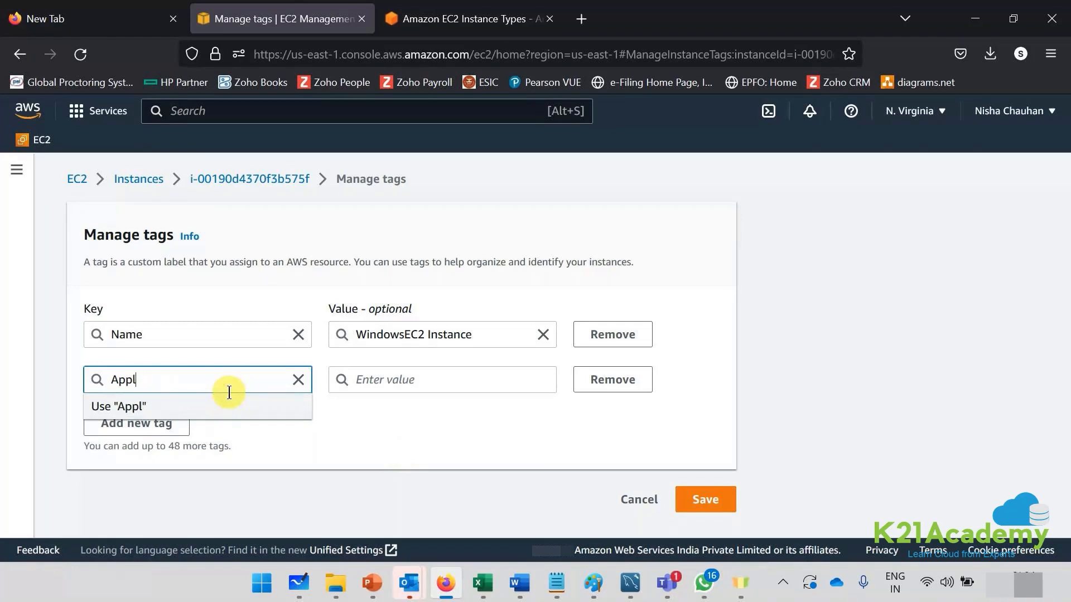
{"action": "key", "text": "BackSpace"}
{"action": "key", "text": "BackSpace"}
{"action": "key", "text": "BackSpace"}
{"action": "key", "text": "BackSpace"}
{"action": "type", "text": "Ba"}
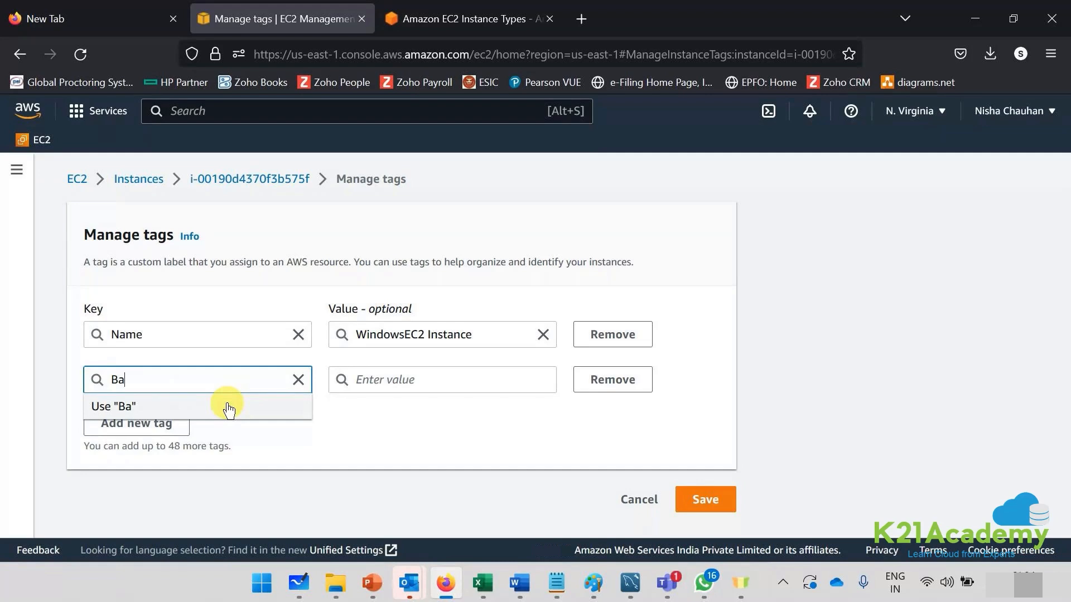
{"action": "key", "text": "BackSpace"}
{"action": "key", "text": "BackSpace"}
{"action": "type", "text": "app"}
{"action": "key", "text": "BackSpace"}
{"action": "key", "text": "BackSpace"}
{"action": "key", "text": "BackSpace"}
Set the new tag's key to Application and its value to CoreBankingRTGS
{"action": "type", "text": "Application"}
{"action": "left_click", "coordinate": [228, 406]}
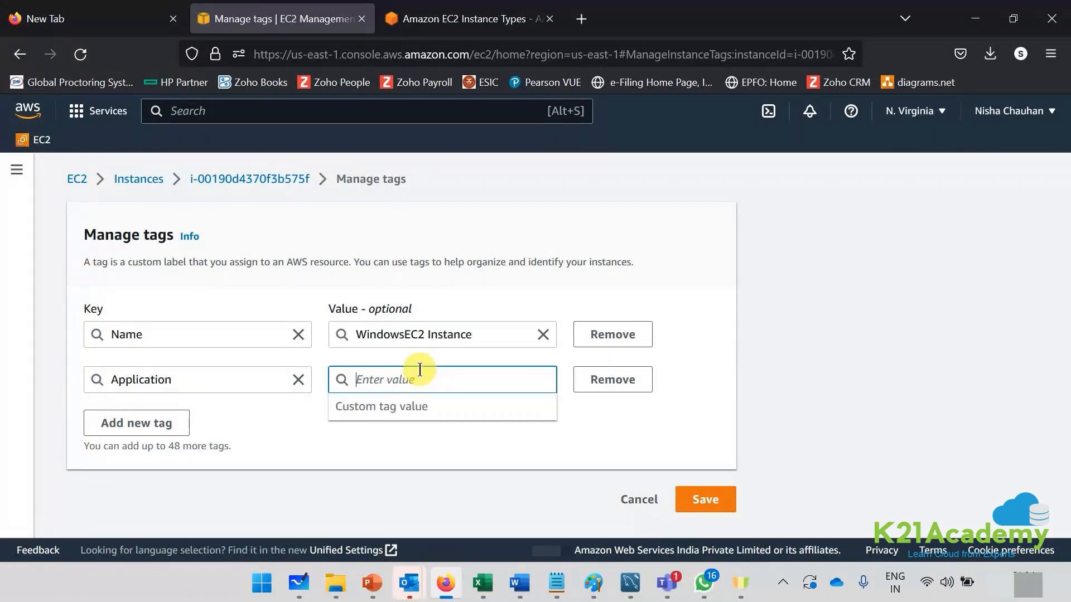
{"action": "type", "text": "Co"}
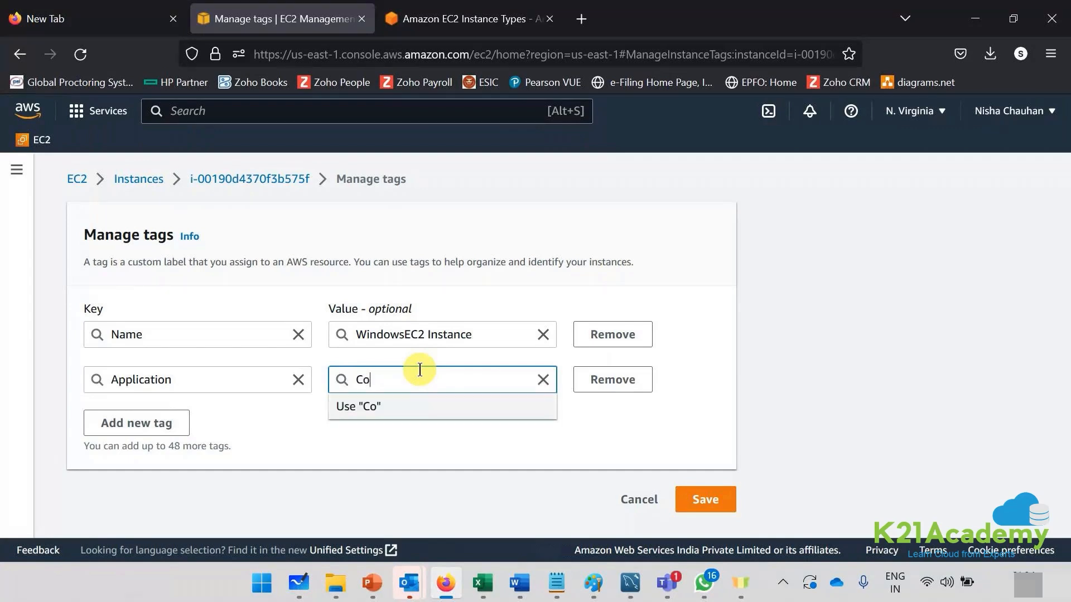
{"action": "type", "text": "re"}
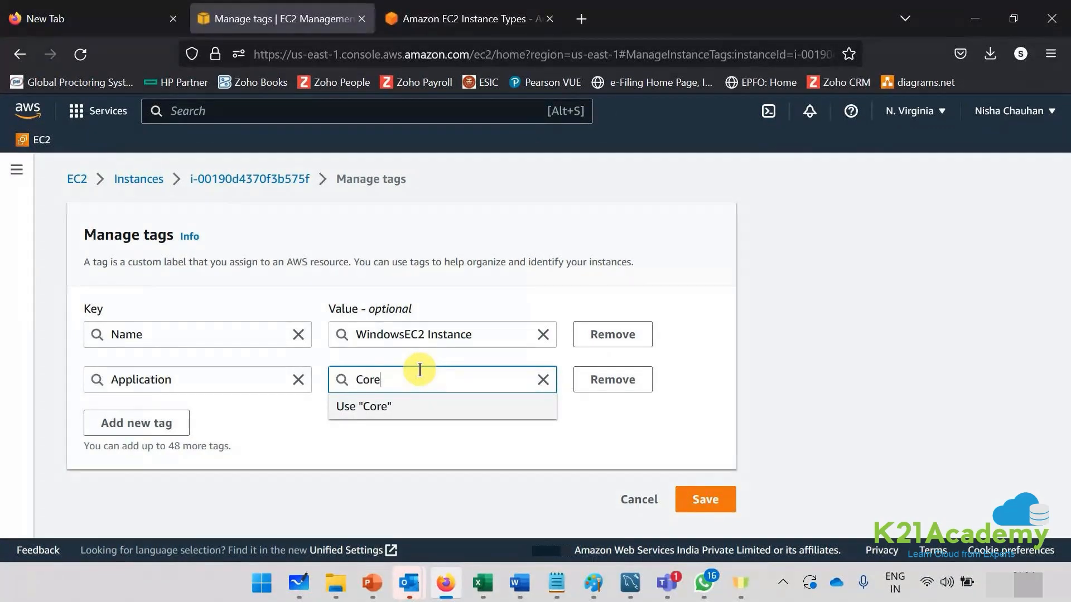
{"action": "type", "text": "B?anking"}
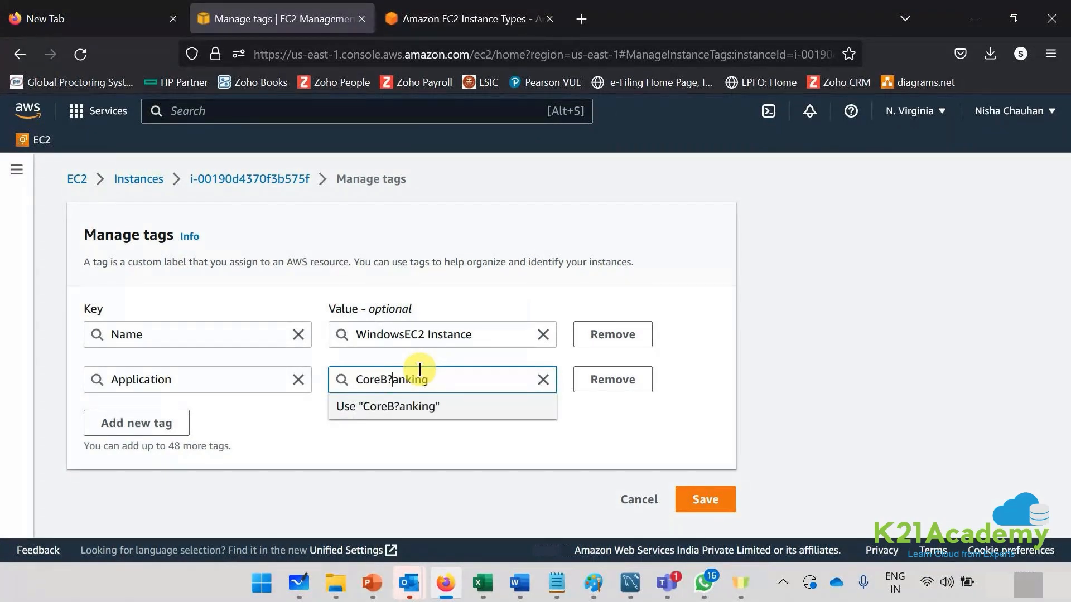
{"action": "key", "text": "BackSpace"}
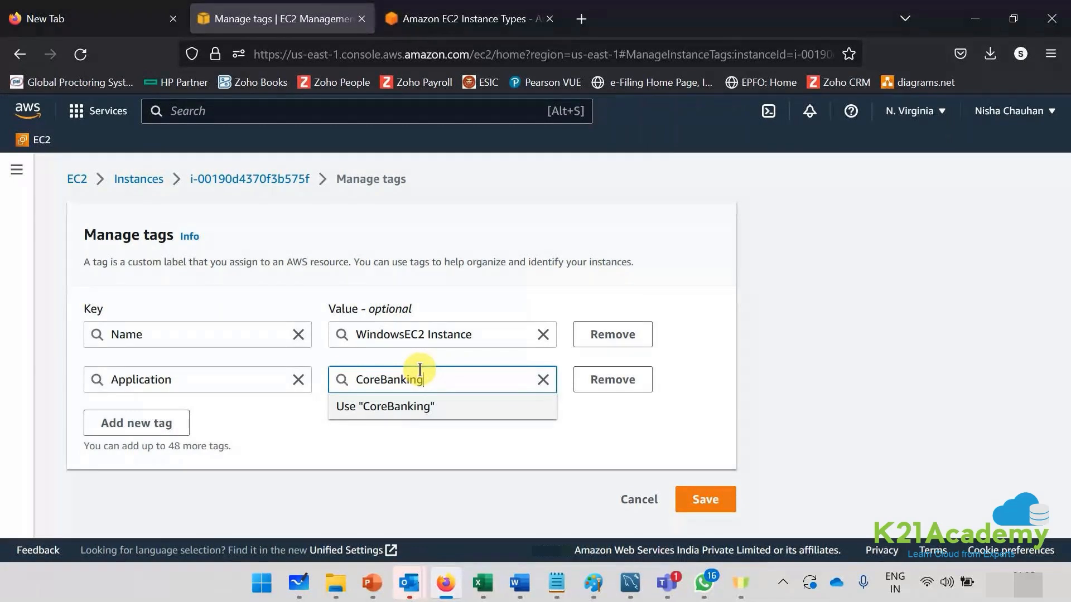
{"action": "type", "text": "RTGS"}
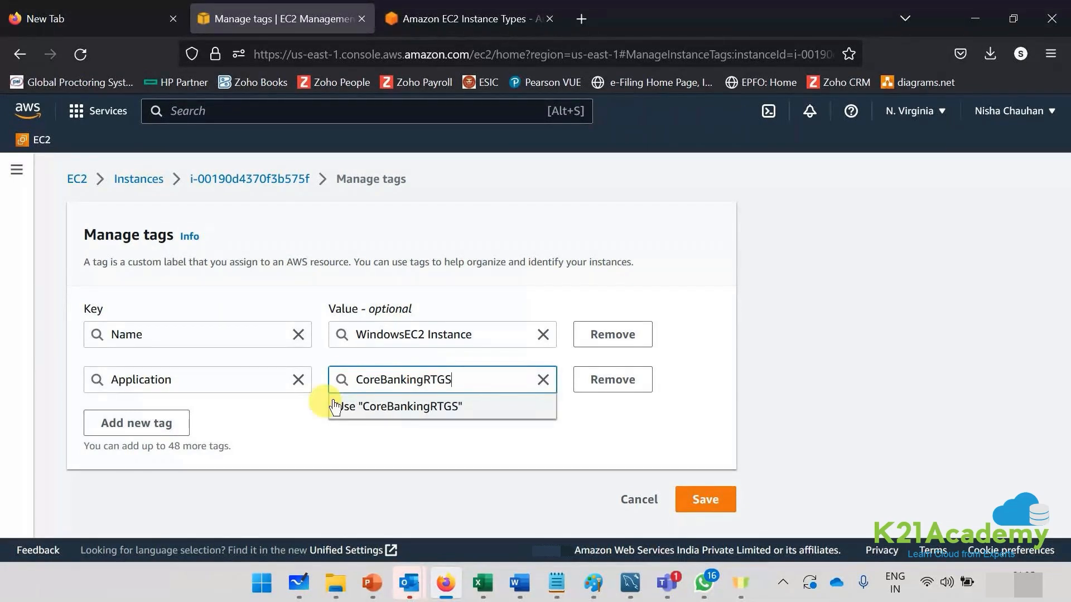
Add another tag with key Site and value PrimaryDC
{"action": "left_click", "coordinate": [172, 422]}
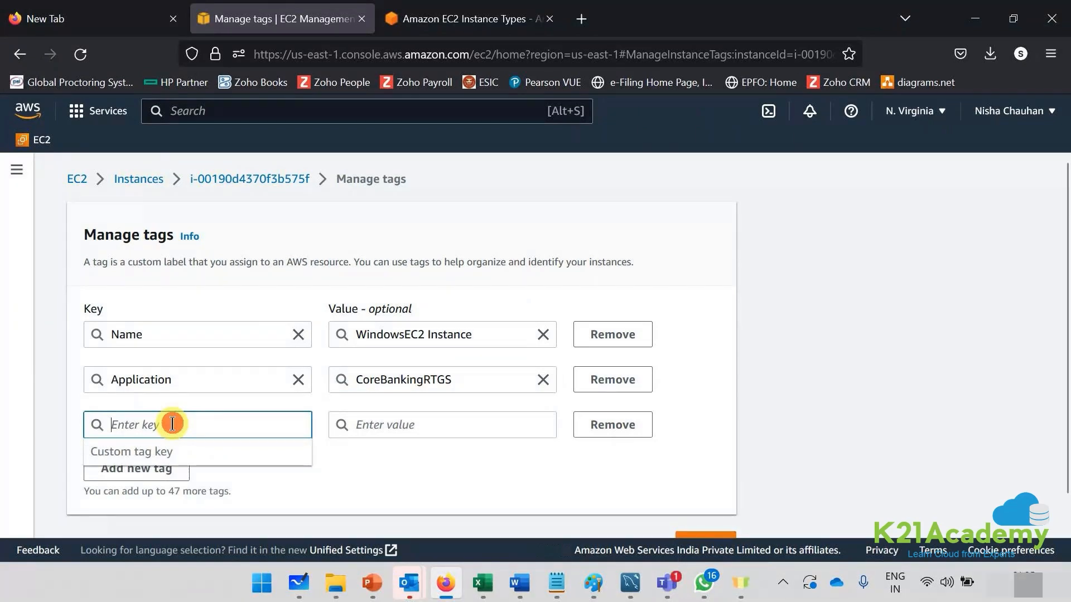
{"action": "type", "text": "Site"}
{"action": "key", "text": "Tab"}
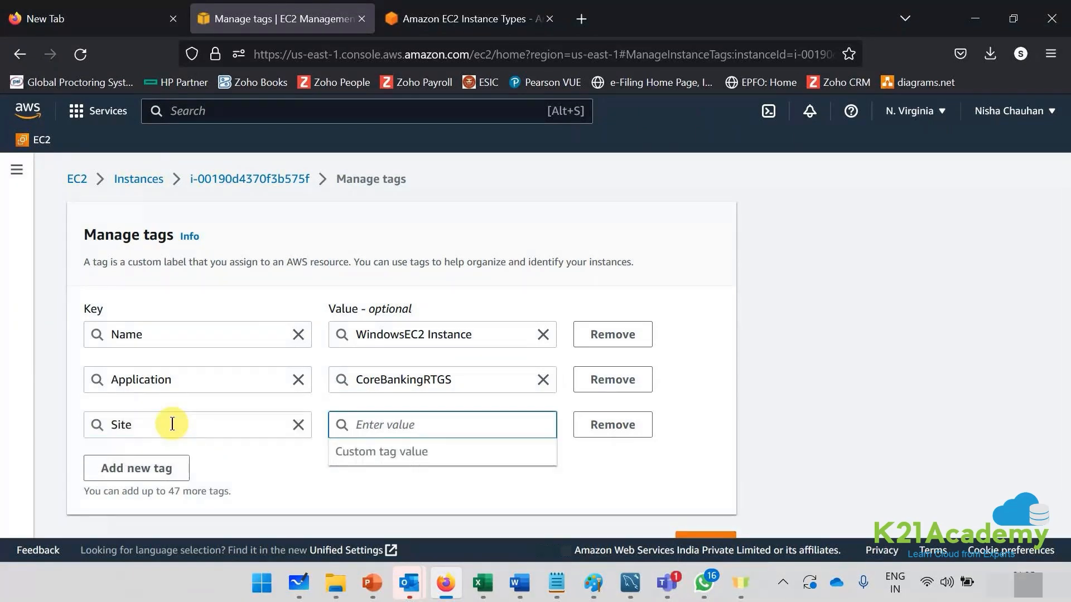
{"action": "type", "text": "PrimaryDC"}
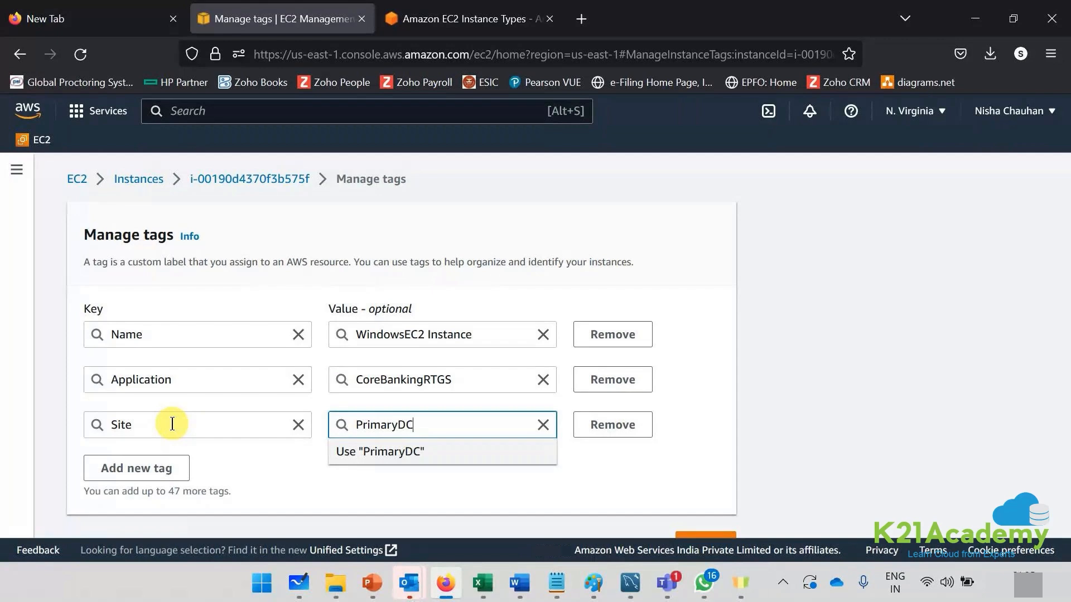
Add a tag with key Backup Frequency and value 4, and save the instance's tags
{"action": "left_click", "coordinate": [127, 469]}
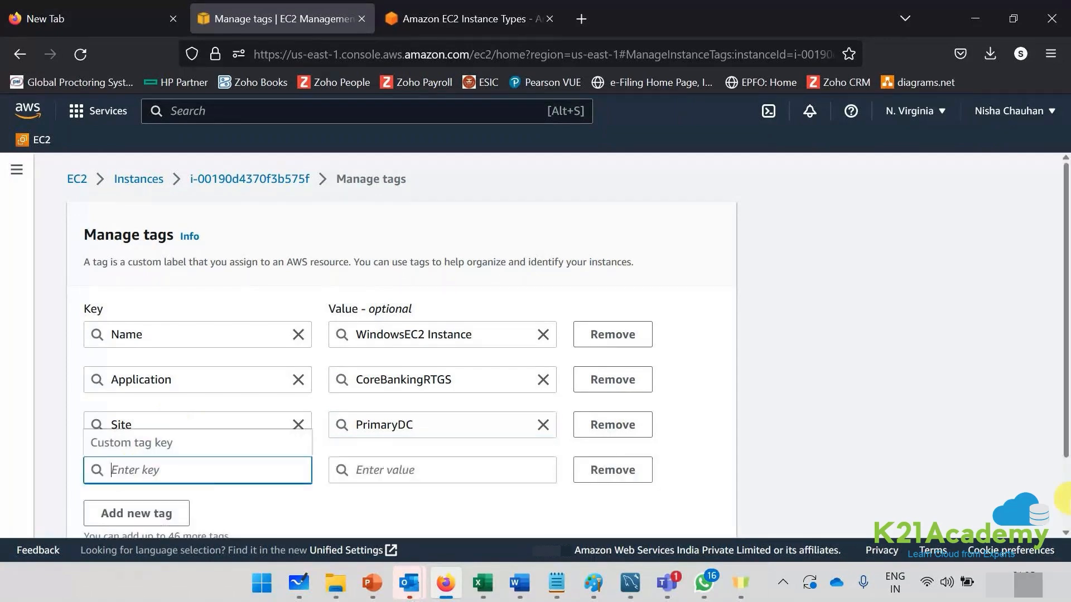
{"action": "type", "text": "Back"}
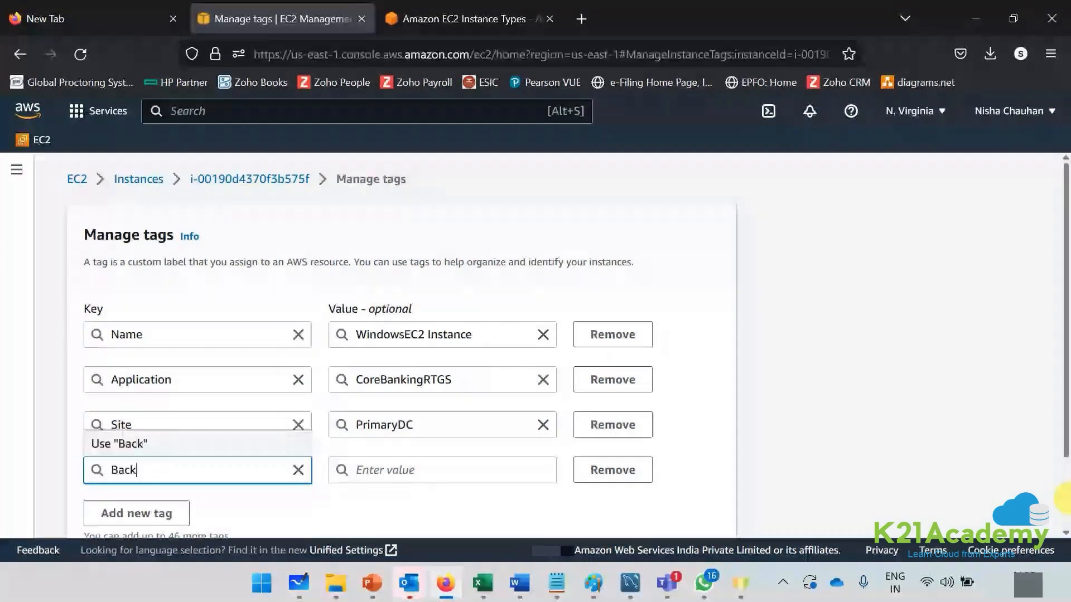
{"action": "type", "text": "up Frequency"}
{"action": "key", "text": "Tab"}
{"action": "type", "text": "4"}
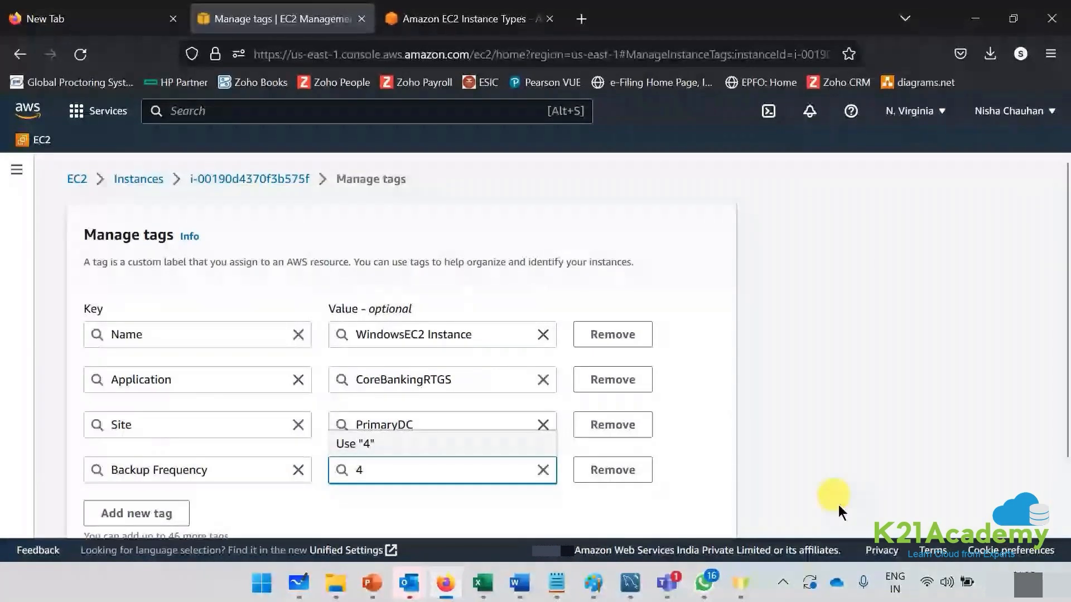
{"action": "scroll", "coordinate": [229, 438], "scroll_direction": "down", "scroll_amount": 2}
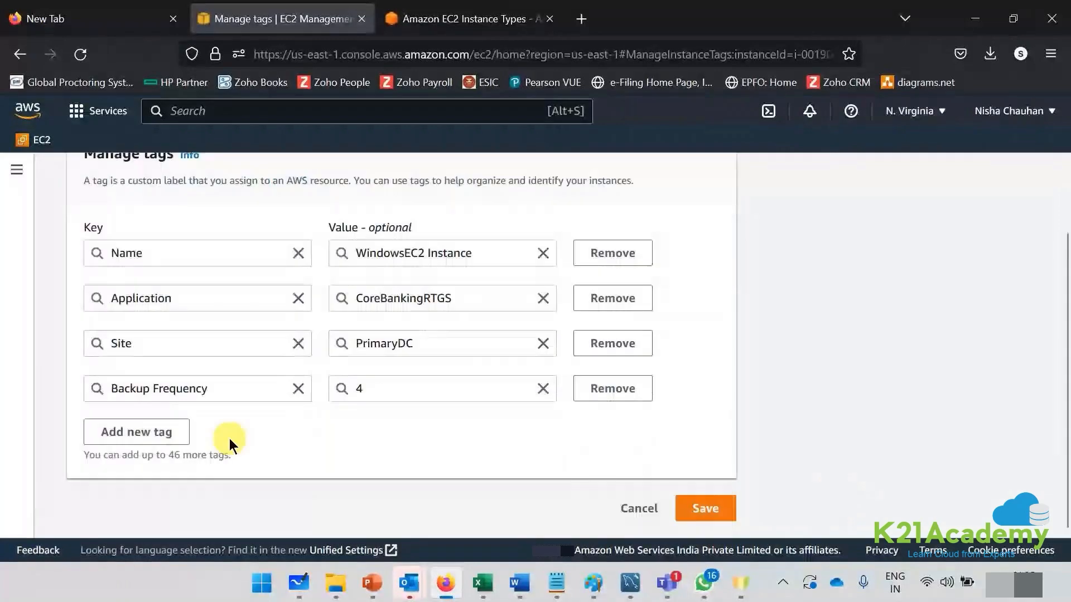
{"action": "left_click", "coordinate": [345, 454]}
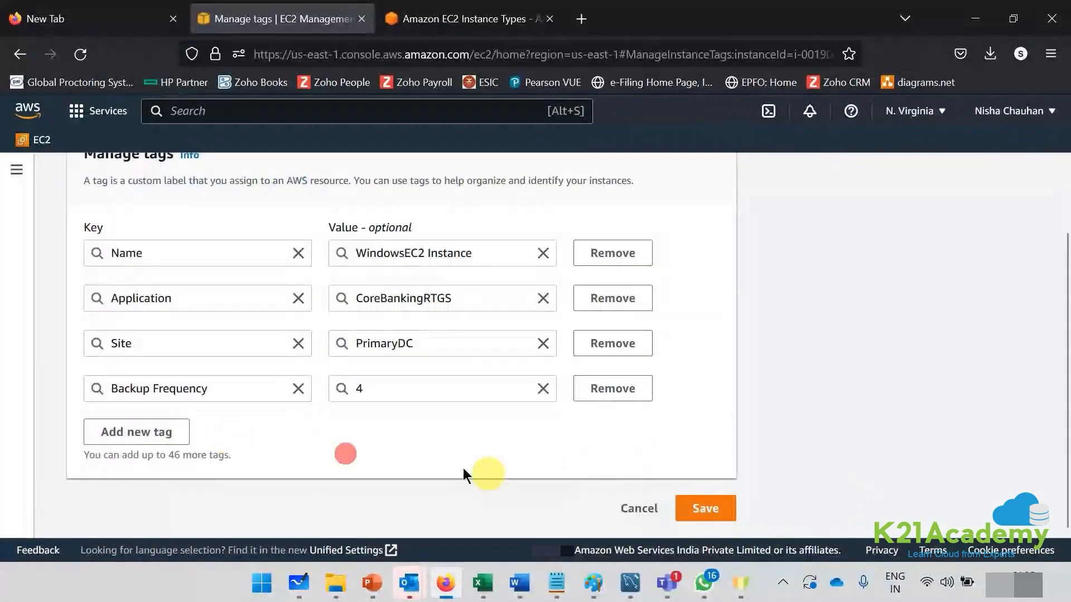
{"action": "left_click", "coordinate": [708, 512]}
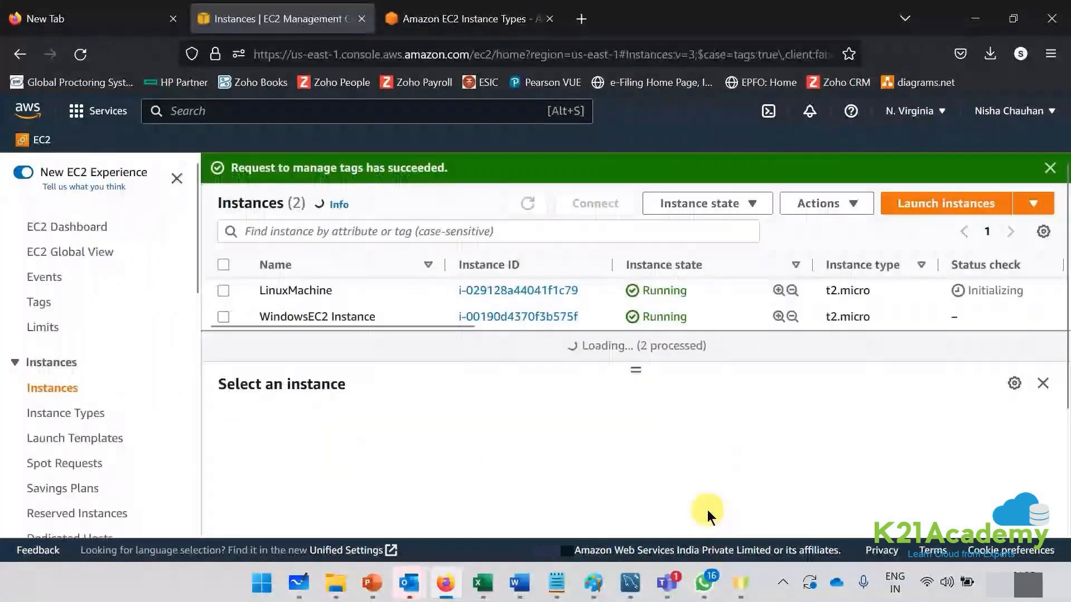
Select WindowsEC2 Instance in the instances list and examine its full set of tags
{"action": "left_click", "coordinate": [427, 316]}
{"action": "left_click", "coordinate": [765, 432]}
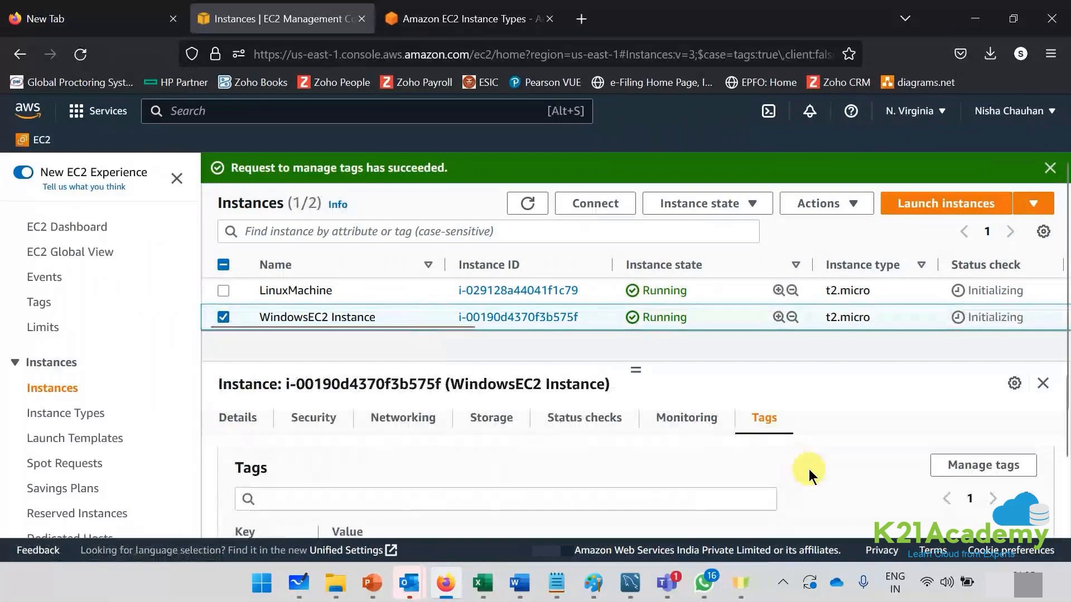
{"action": "scroll", "coordinate": [808, 469], "scroll_direction": "down", "scroll_amount": 3}
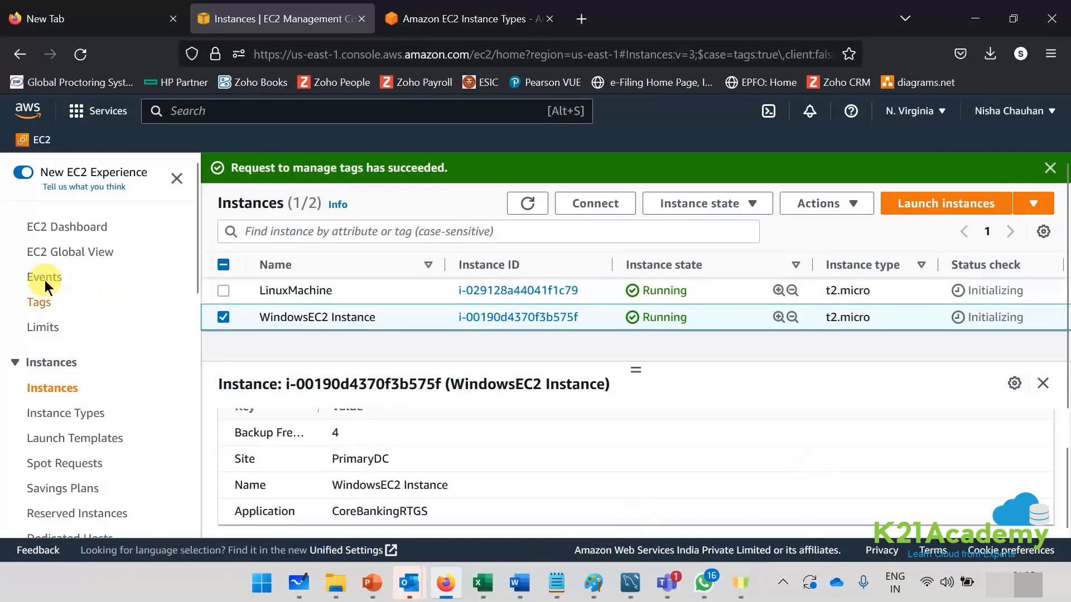
Open the EC2 tags overview and compare the keys and values assigned across both instances
{"action": "left_click", "coordinate": [30, 305]}
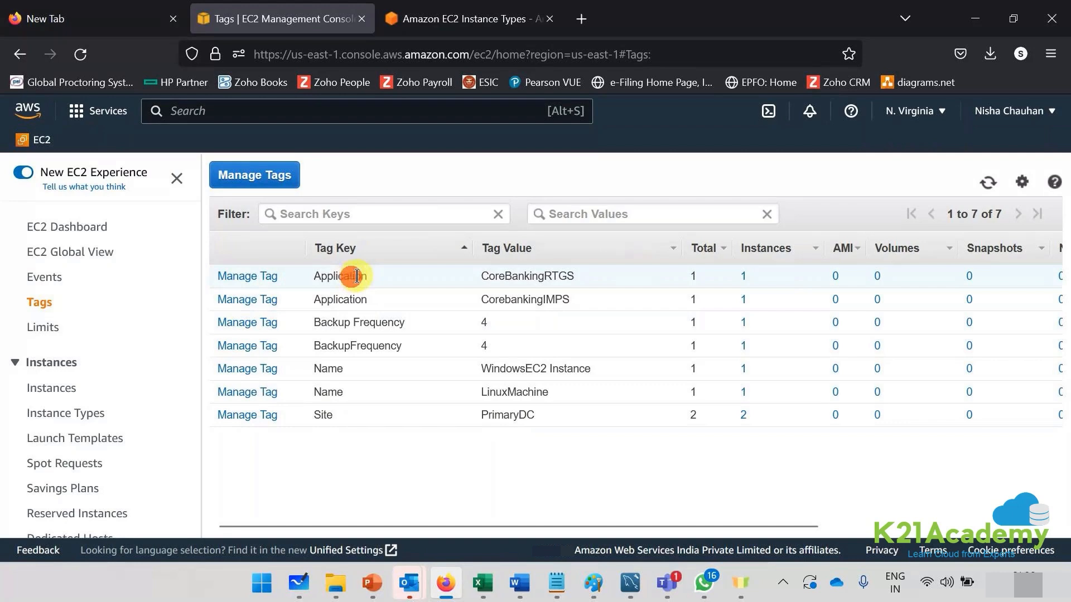
{"action": "double_click", "coordinate": [324, 417]}
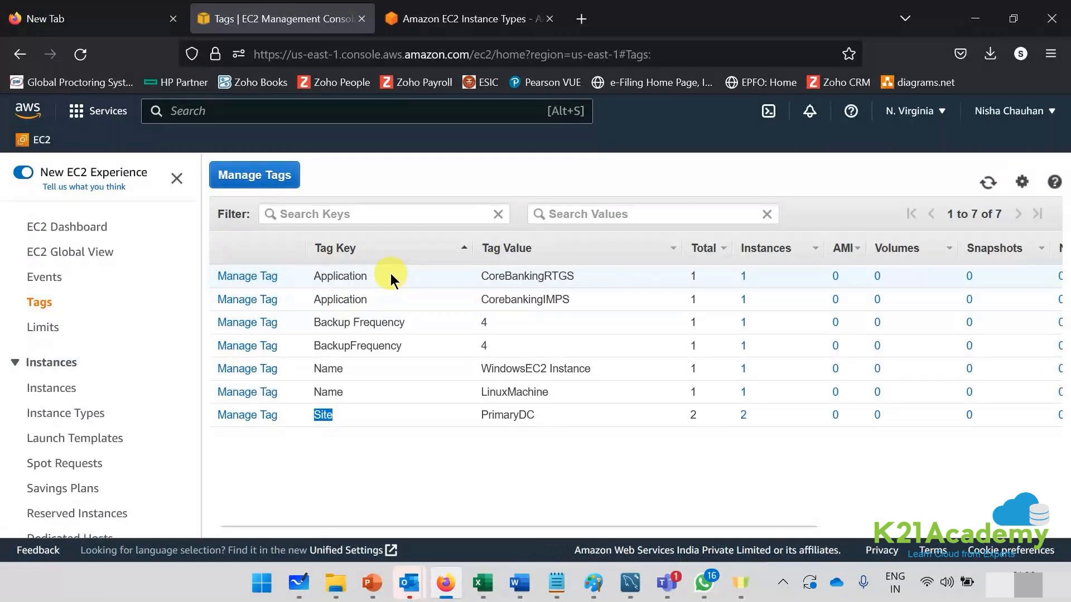
{"action": "left_click", "coordinate": [401, 474]}
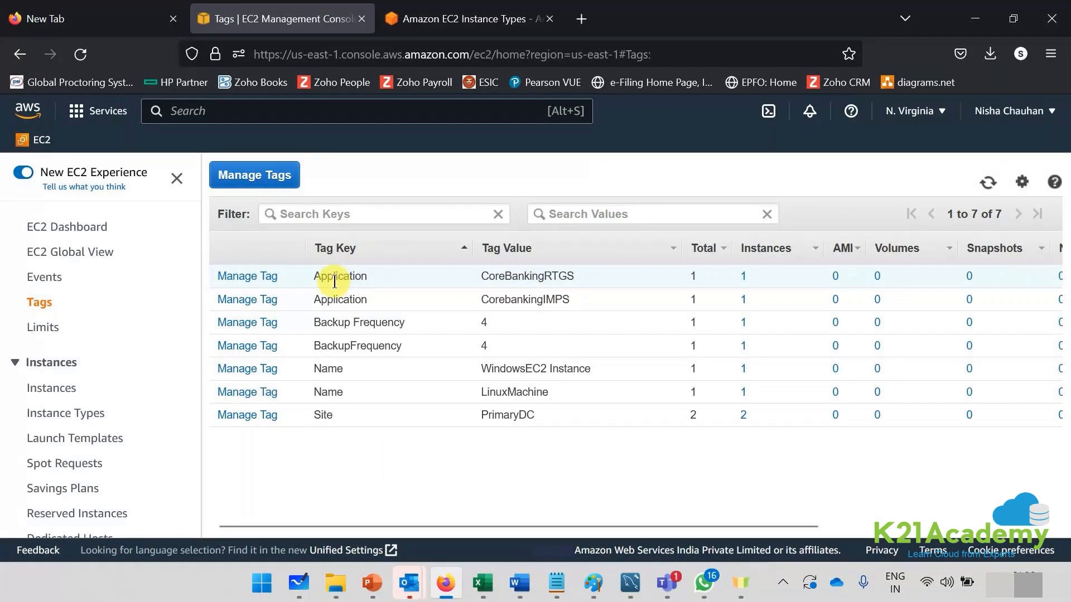
{"action": "left_click_drag", "start_coordinate": [327, 276], "coordinate": [360, 275]}
{"action": "left_click_drag", "start_coordinate": [486, 276], "coordinate": [554, 280]}
{"action": "left_click_drag", "start_coordinate": [493, 300], "coordinate": [542, 301]}
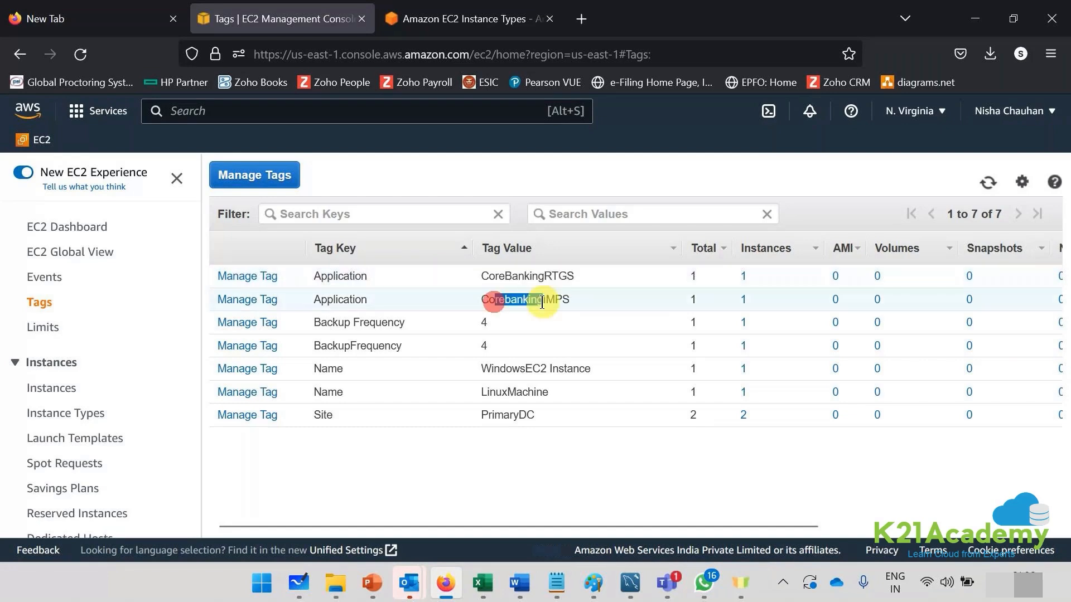
{"action": "left_click", "coordinate": [498, 346]}
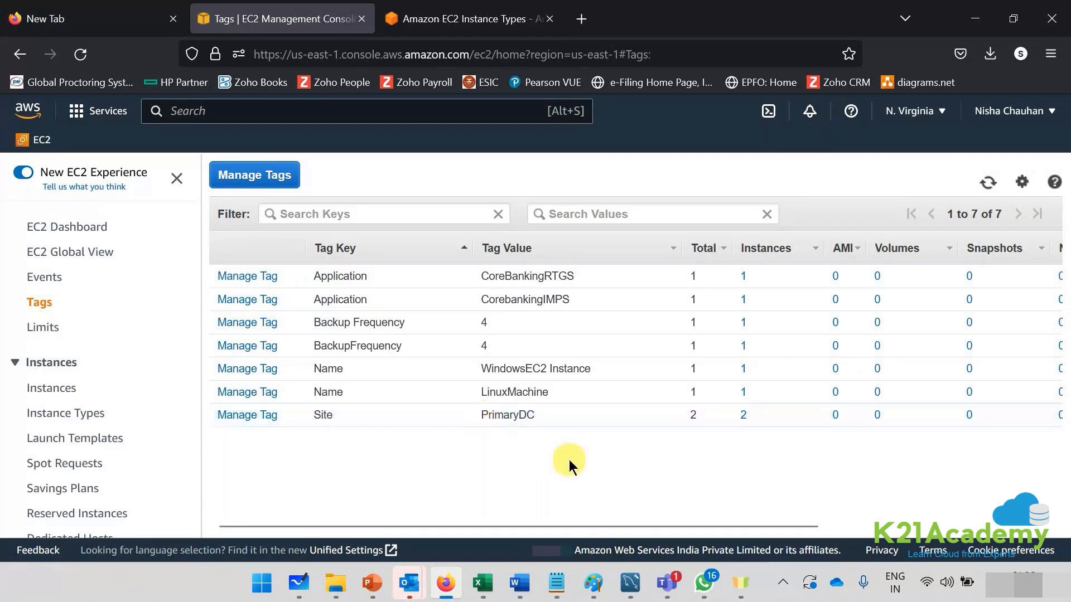
Open the management page for the instances carrying the Site tag PrimaryDC and try to add that tag without selecting a resource
{"action": "left_click", "coordinate": [742, 417]}
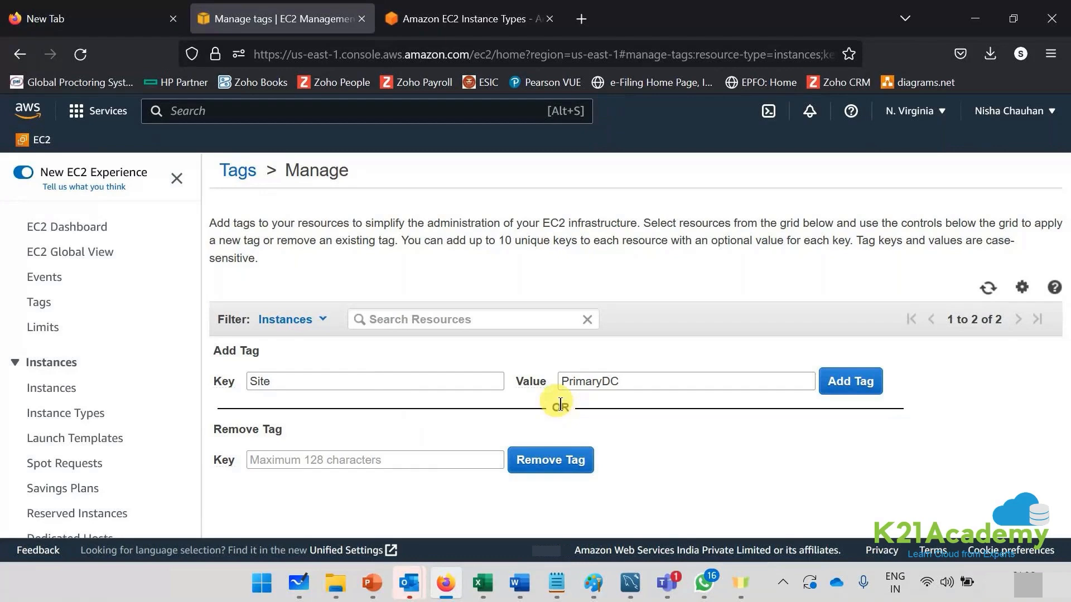
{"action": "left_click", "coordinate": [824, 400]}
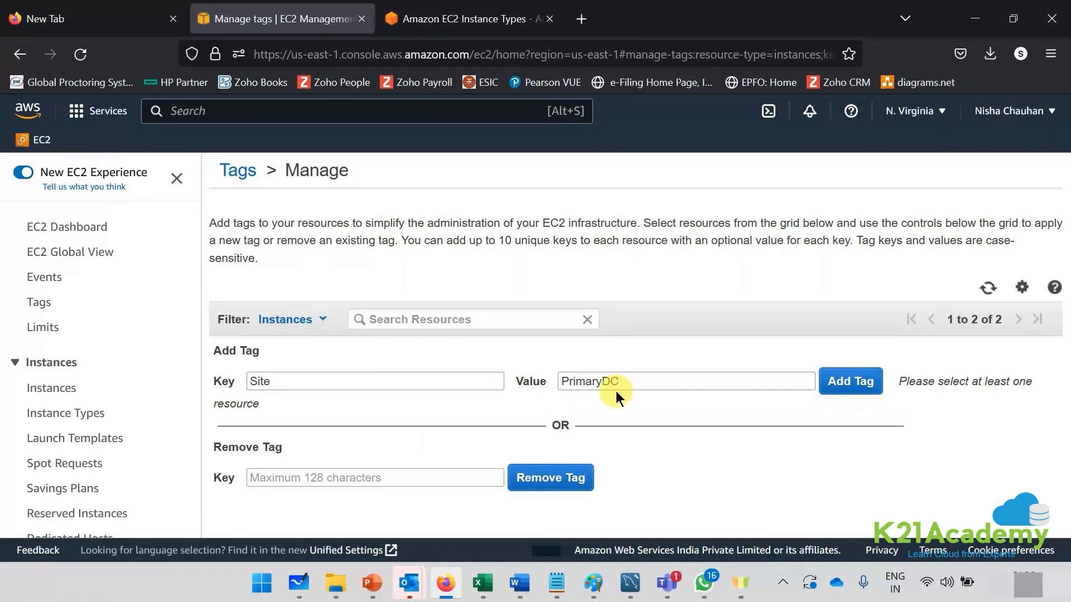
{"action": "left_click", "coordinate": [334, 381]}
{"action": "left_click", "coordinate": [373, 448]}
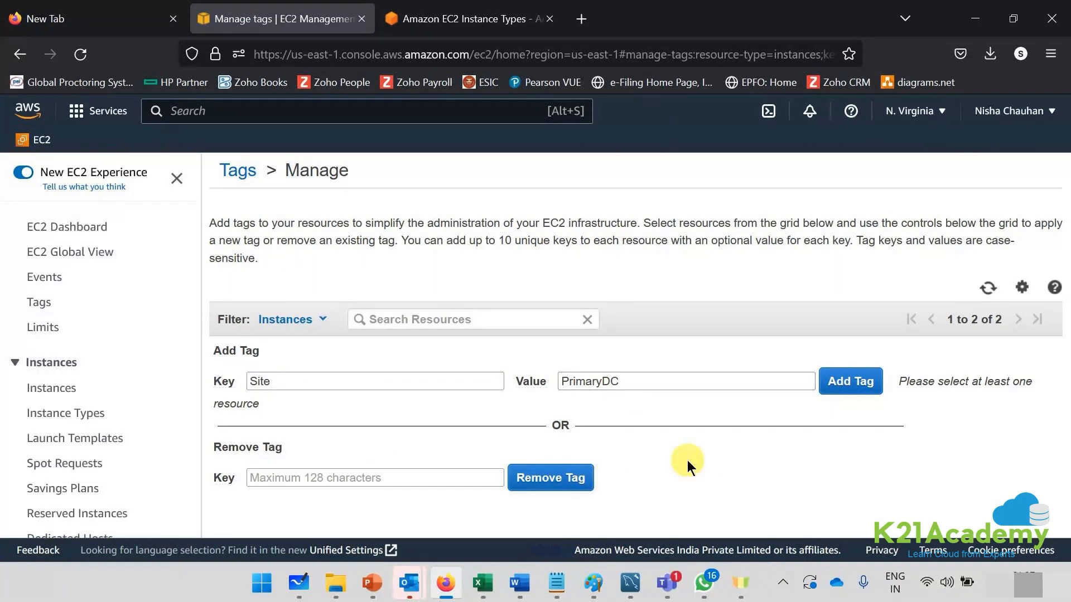
Return to the instances list, dismiss the success notification and refresh the status checks
{"action": "left_click", "coordinate": [75, 388]}
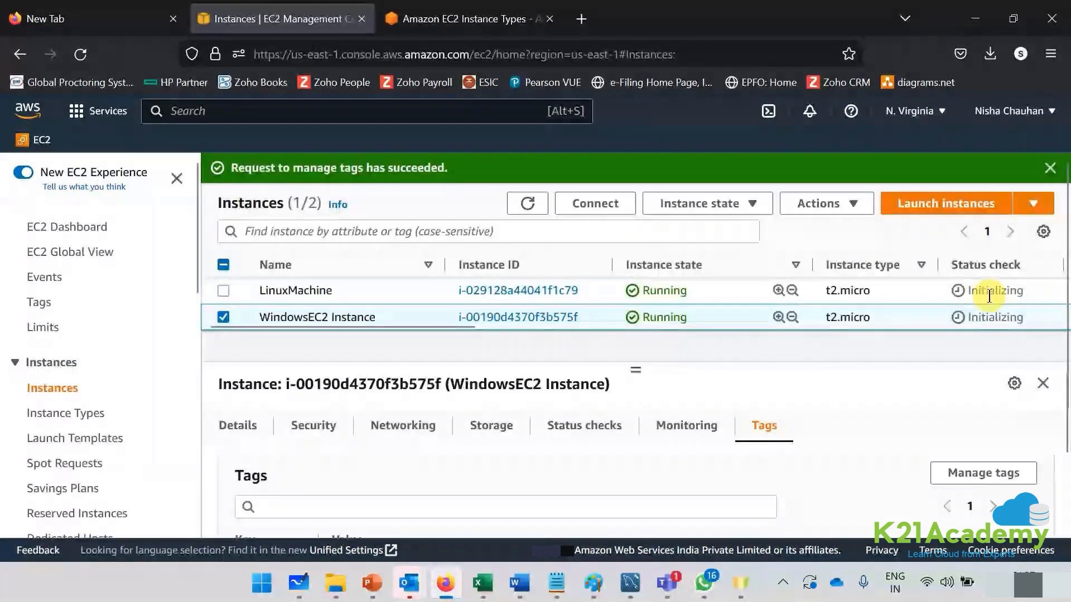
{"action": "left_click_drag", "start_coordinate": [977, 291], "coordinate": [1048, 301]}
{"action": "left_click", "coordinate": [1050, 168]}
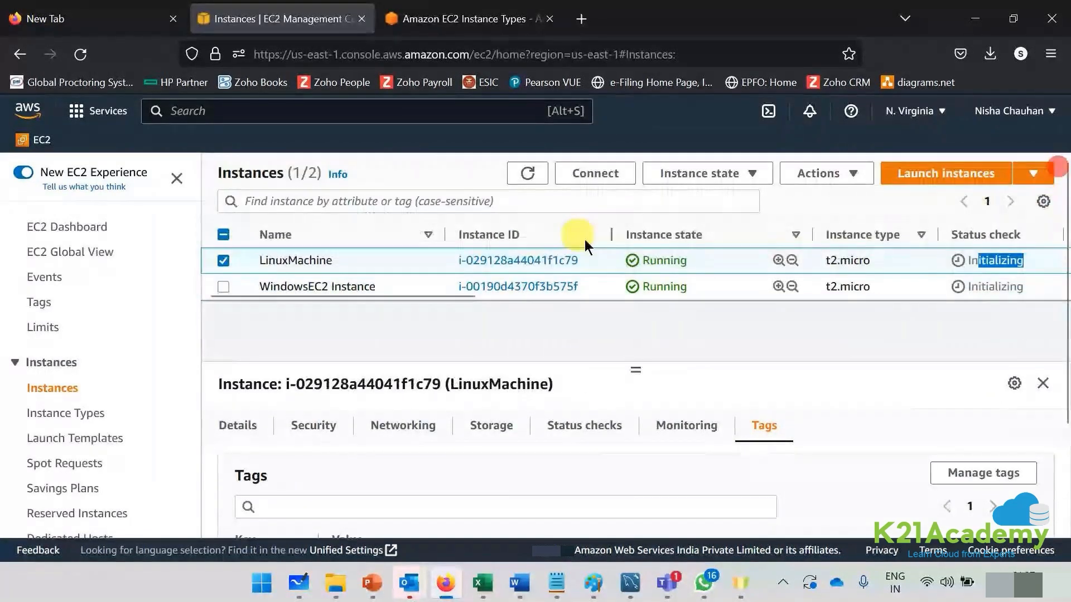
{"action": "left_click", "coordinate": [510, 177]}
{"action": "left_click", "coordinate": [527, 176]}
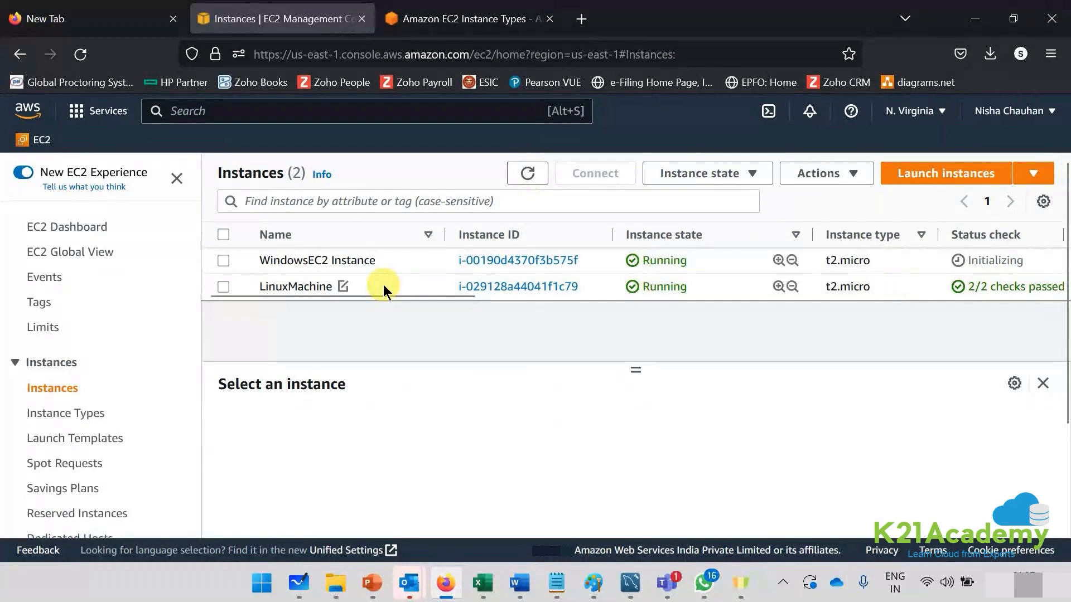
In the tags of WindowsEC2 Instance, rename the key Backup Frequency to BackupFrequency and save the tags
{"action": "left_click", "coordinate": [289, 260]}
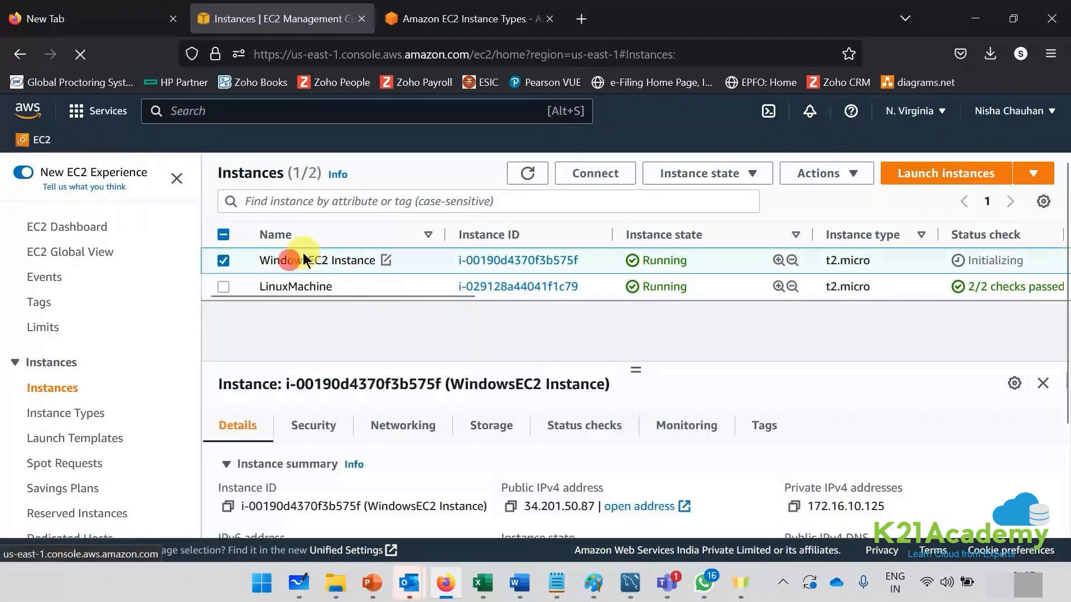
{"action": "left_click", "coordinate": [764, 425]}
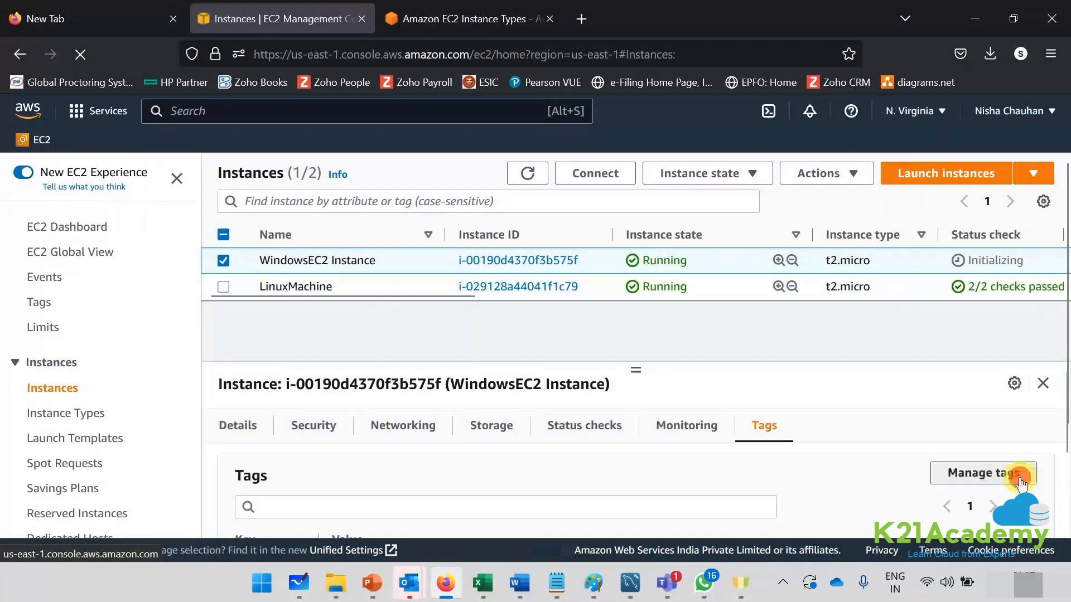
{"action": "left_click", "coordinate": [1001, 471]}
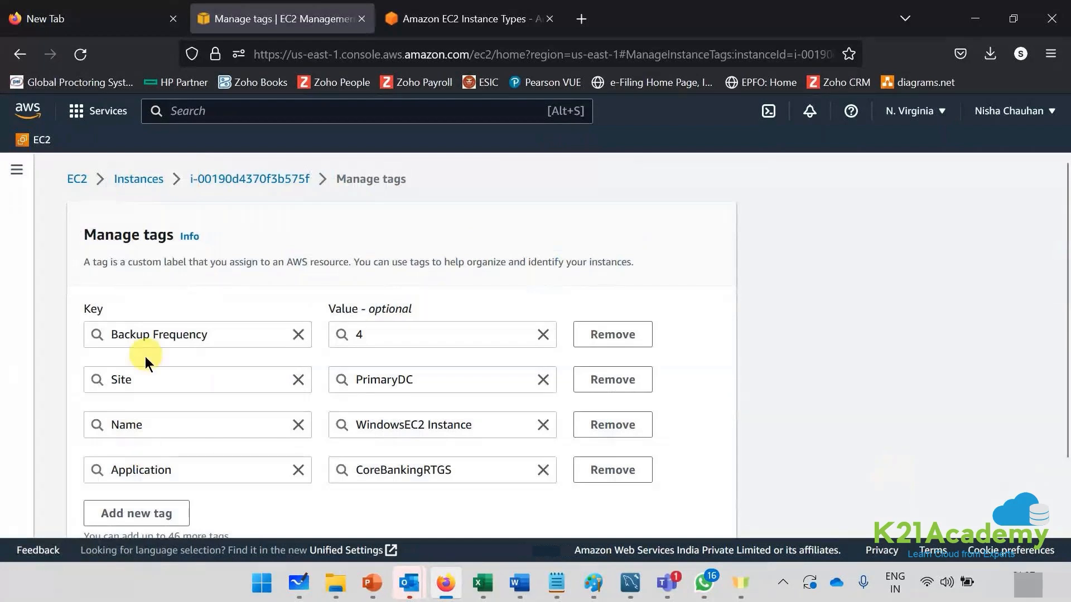
{"action": "mouse_move", "coordinate": [153, 335]}
{"action": "left_mouse_down"}
{"action": "mouse_move", "coordinate": [169, 335]}
{"action": "mouse_move", "coordinate": [159, 335]}
{"action": "left_mouse_up"}
{"action": "type", "text": "F"}
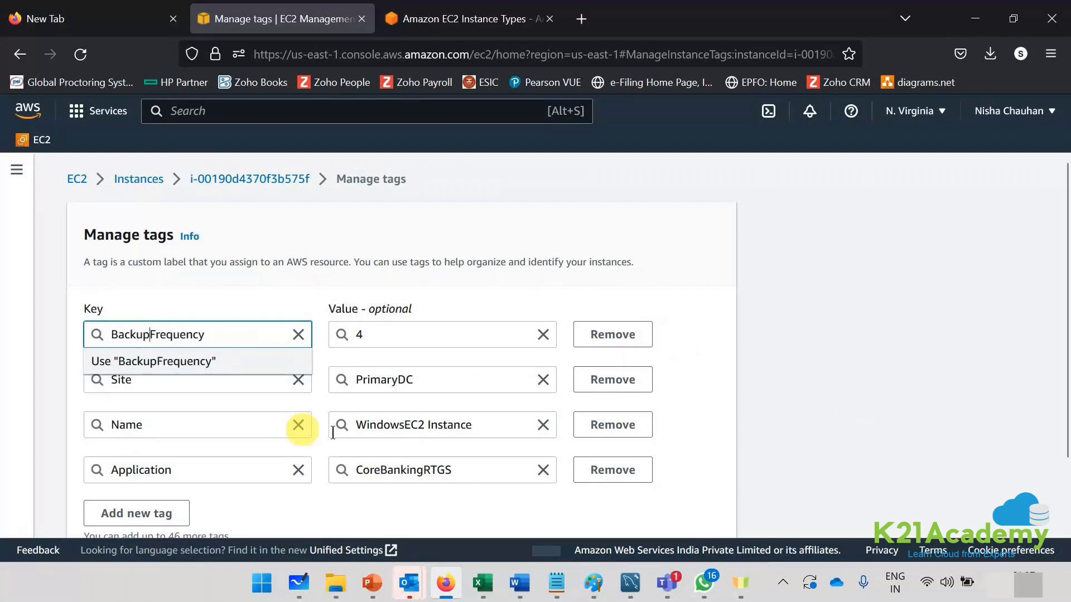
{"action": "left_click", "coordinate": [290, 508]}
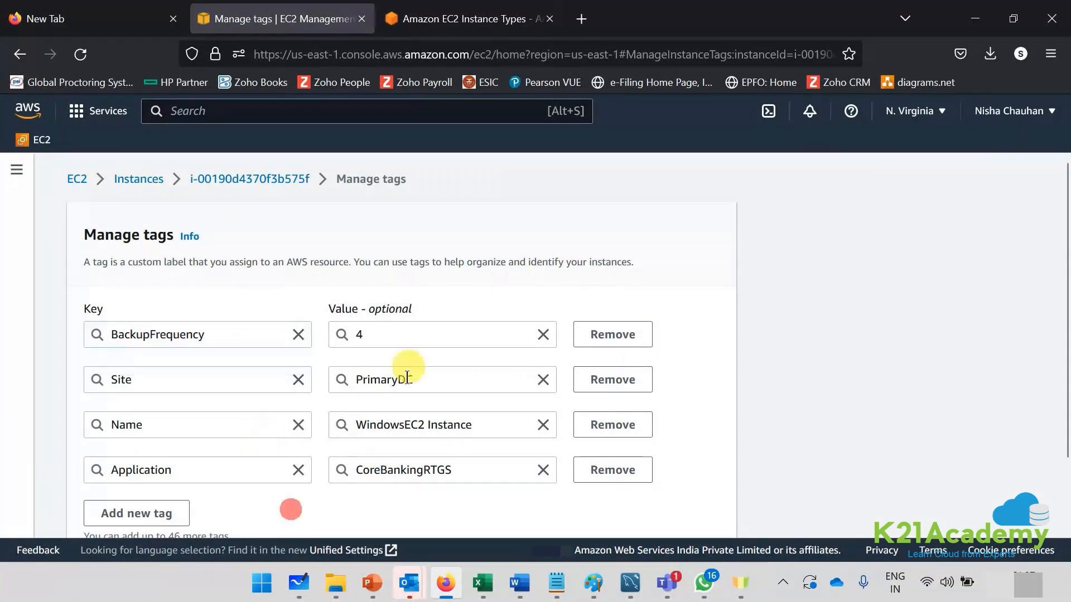
{"action": "left_click_drag", "start_coordinate": [165, 470], "coordinate": [149, 470]}
{"action": "left_click", "coordinate": [209, 464]}
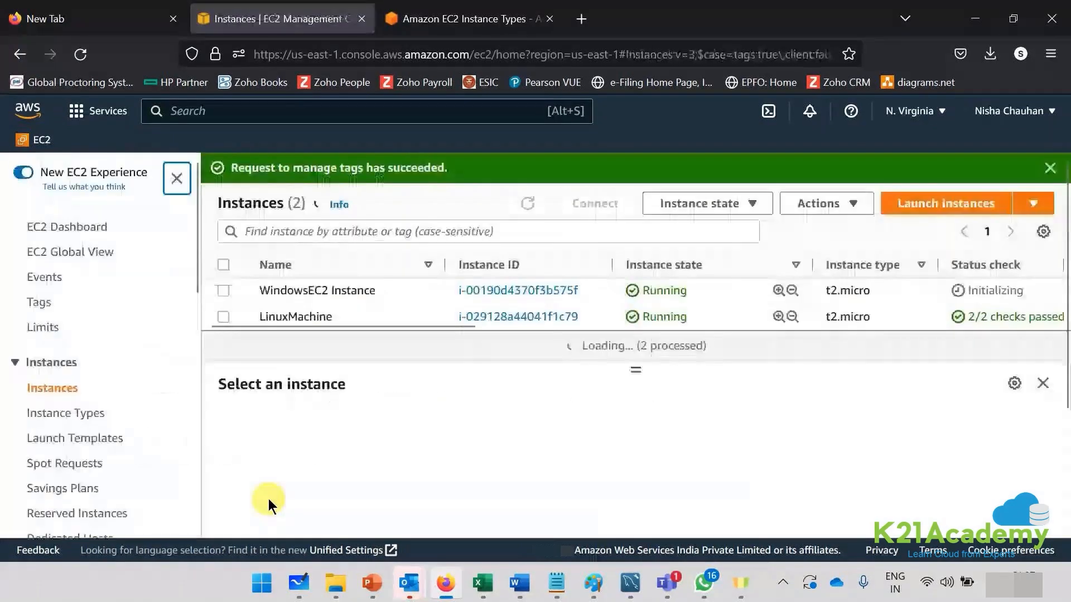
From the tags overview, open the instances tagged BackupFrequency 4 and reduce the page zoom to 80% to view them
{"action": "left_click", "coordinate": [40, 302]}
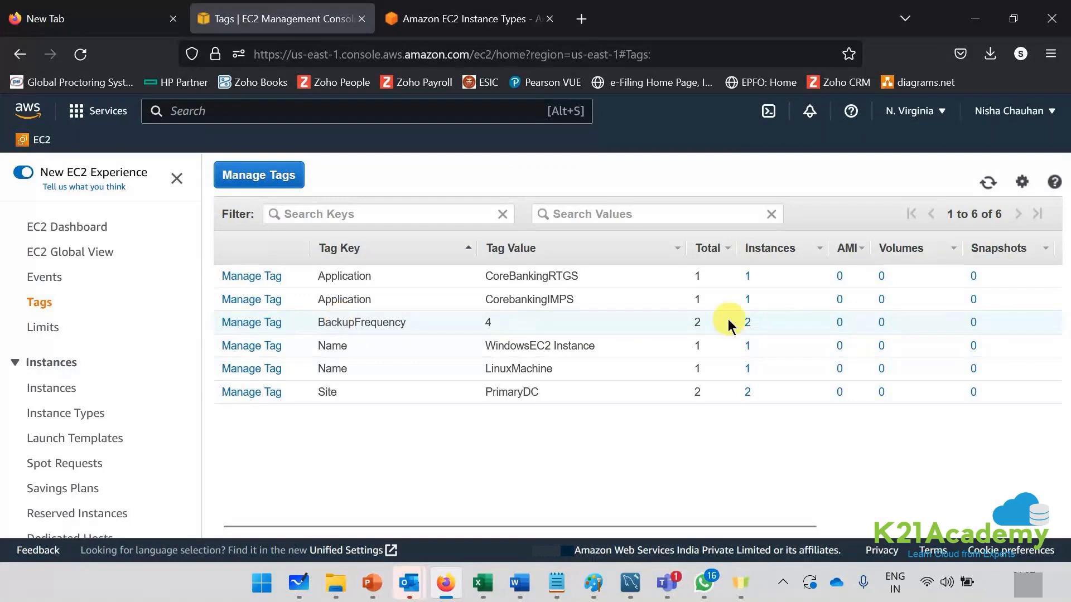
{"action": "left_click", "coordinate": [746, 322]}
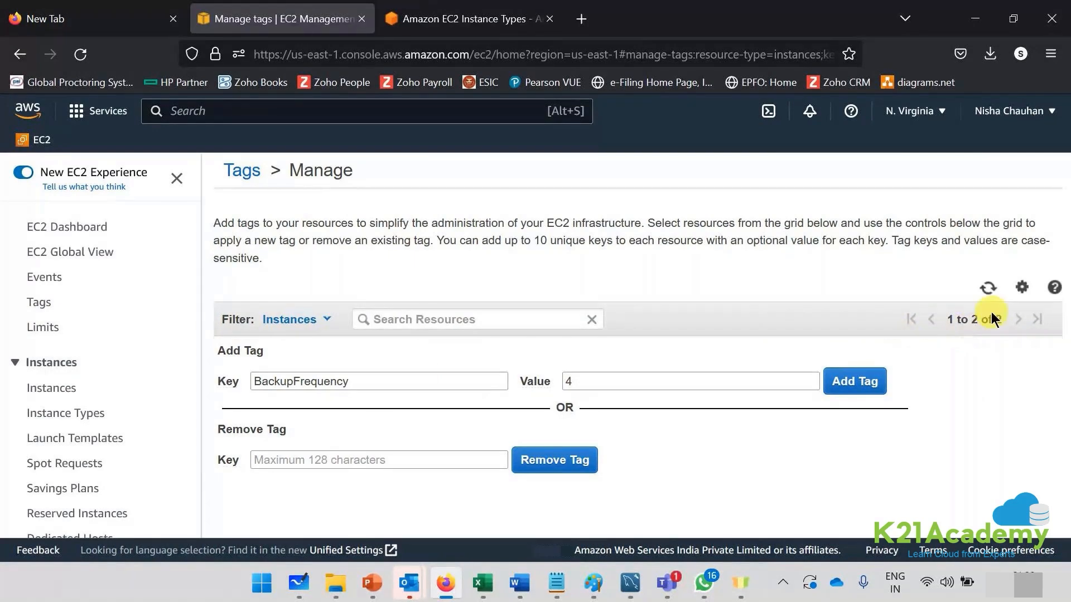
{"action": "left_click", "coordinate": [614, 372]}
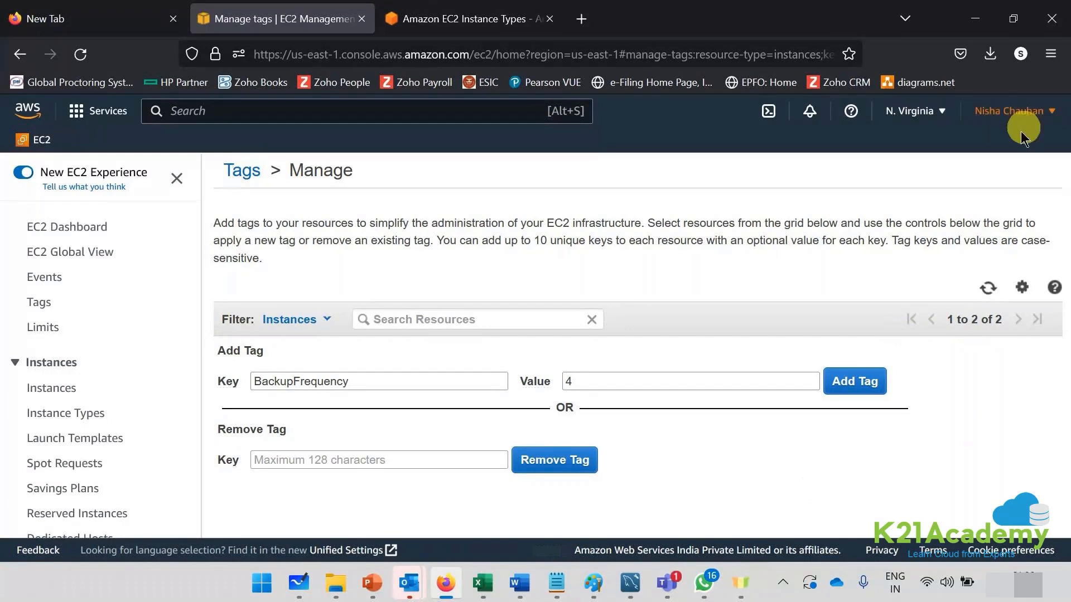
{"action": "left_click", "coordinate": [1051, 53]}
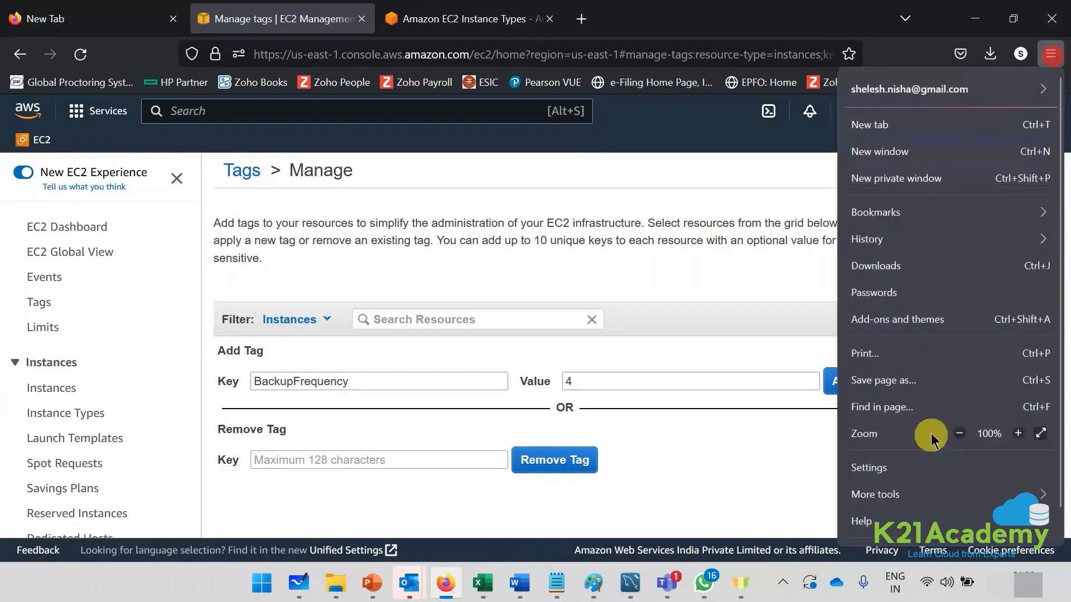
{"action": "left_click", "coordinate": [959, 435]}
{"action": "left_click", "coordinate": [959, 434]}
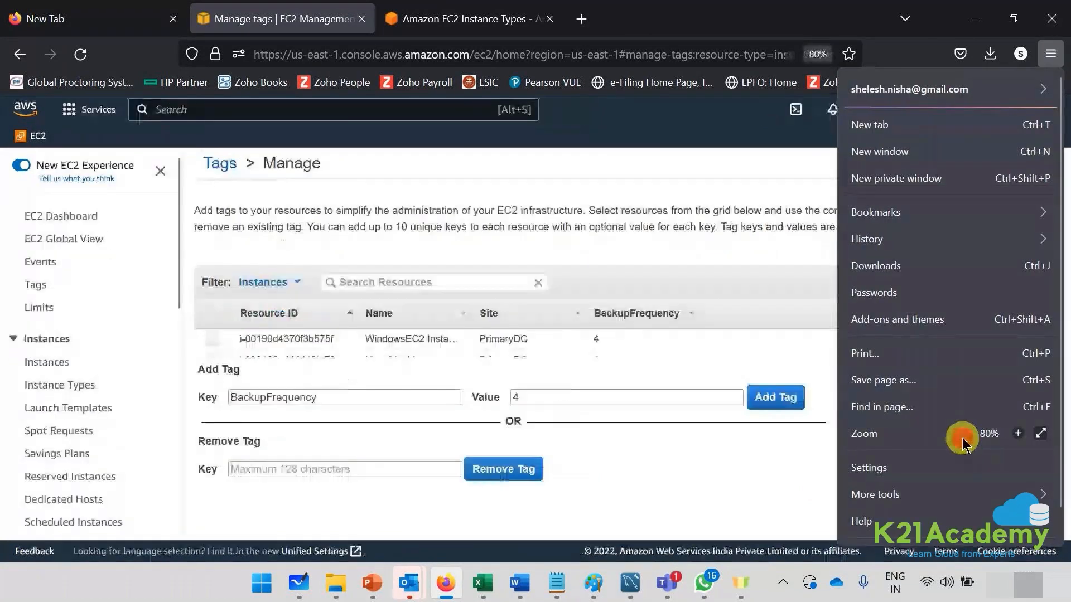
{"action": "left_click", "coordinate": [255, 312]}
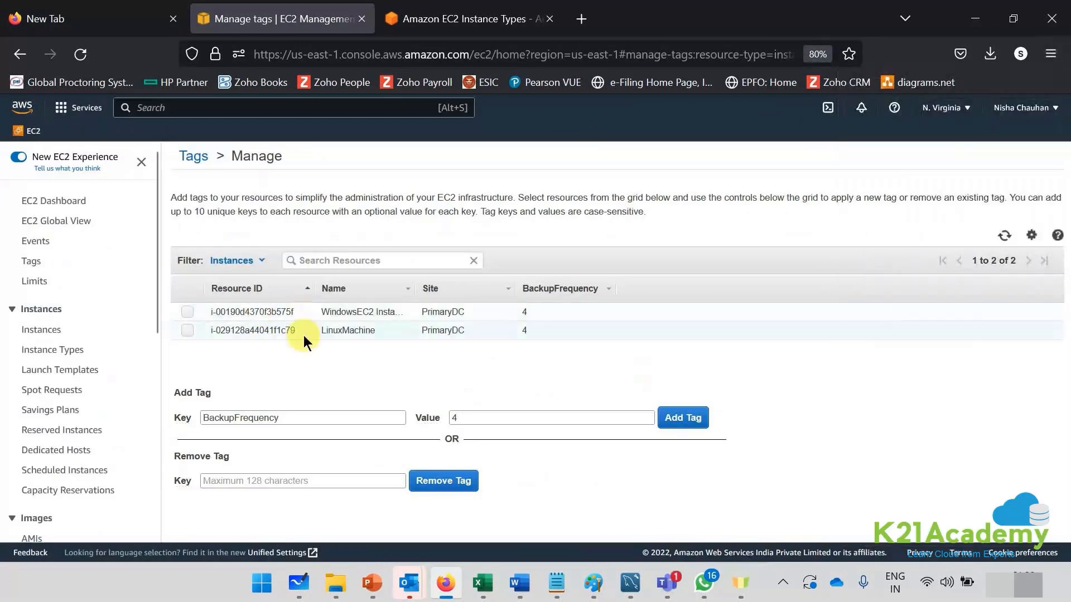
{"action": "left_click", "coordinate": [1050, 54]}
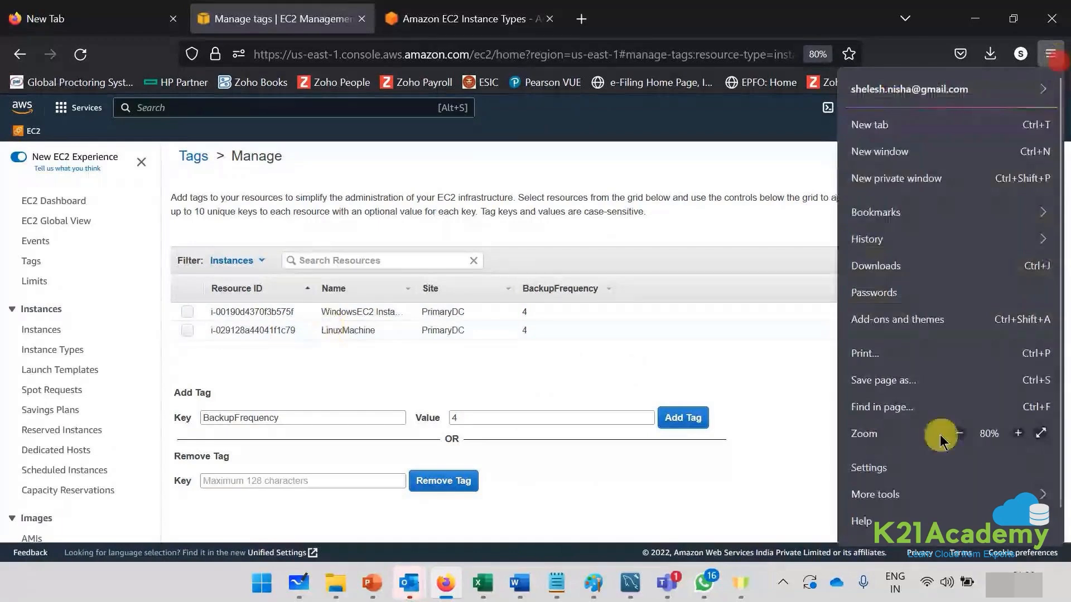
{"action": "left_click", "coordinate": [735, 367]}
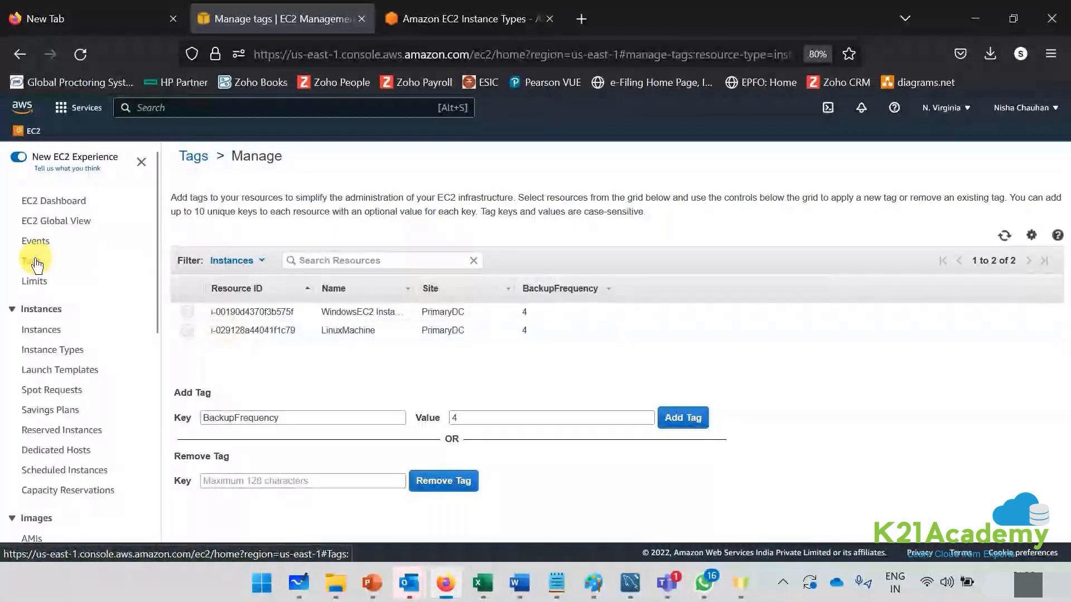
Return to the EC2 instances list and set the page zoom to 90%
{"action": "left_click", "coordinate": [38, 329]}
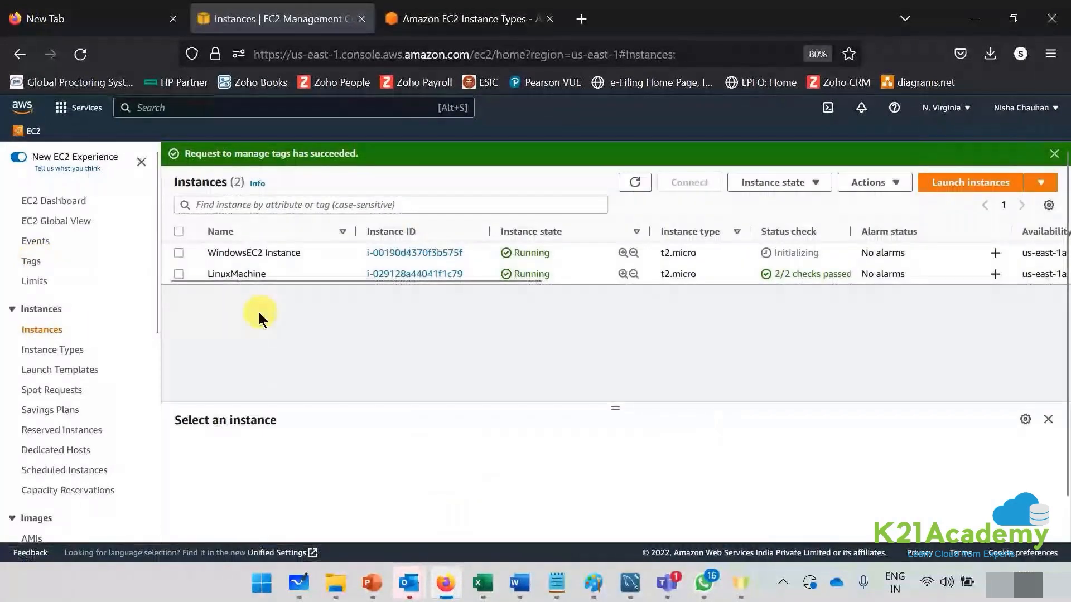
{"action": "left_click", "coordinate": [1051, 54]}
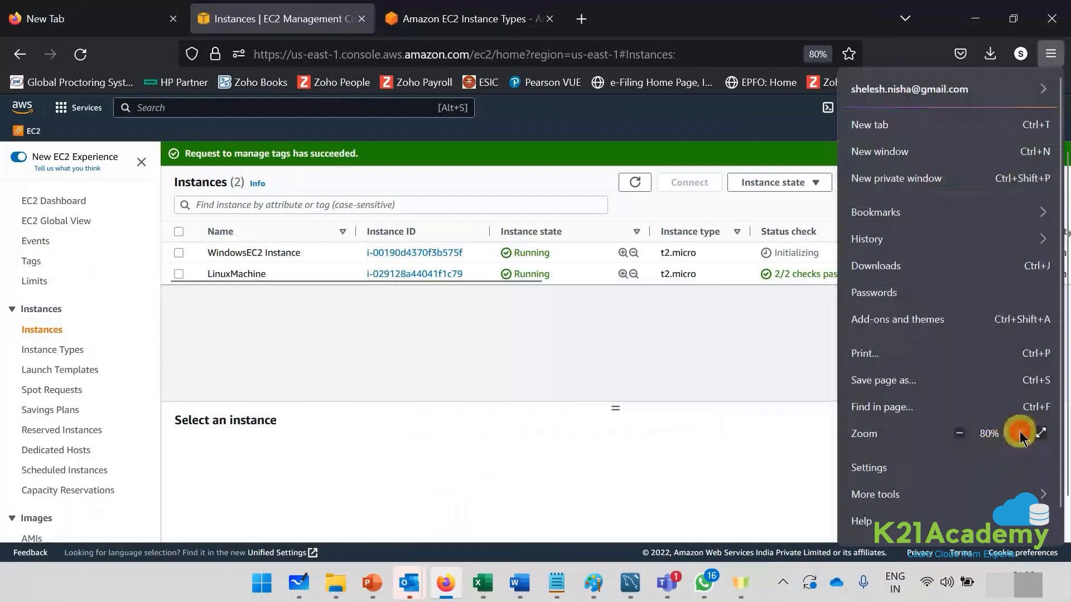
{"action": "left_click", "coordinate": [1017, 433]}
Switch to the M04_Designing Comput... presentation in PowerPoint to view its Tags slide
{"action": "left_click", "coordinate": [372, 584]}
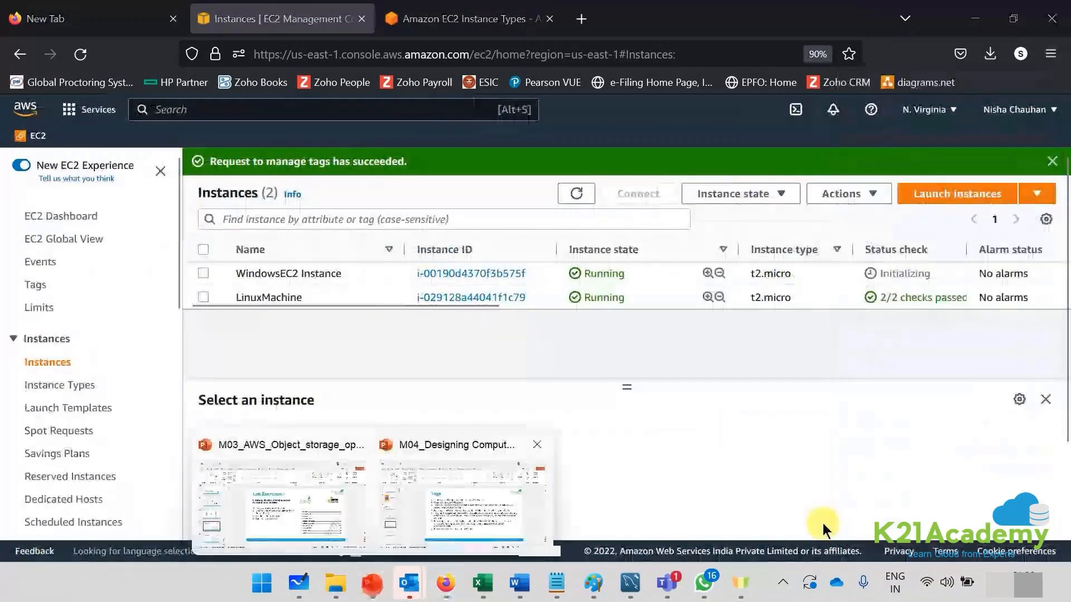
{"action": "left_click", "coordinate": [500, 504]}
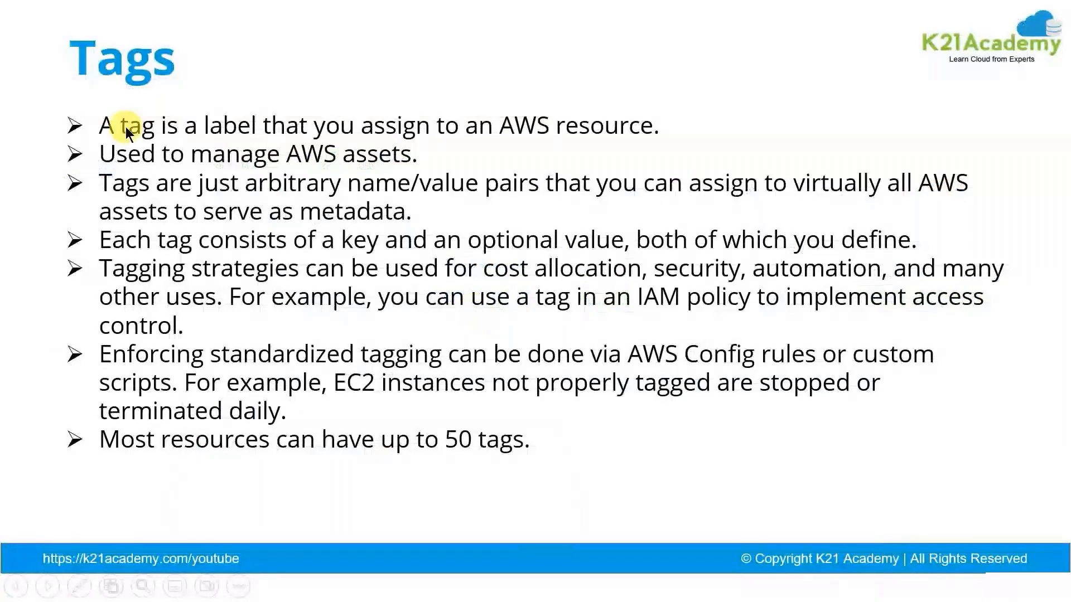